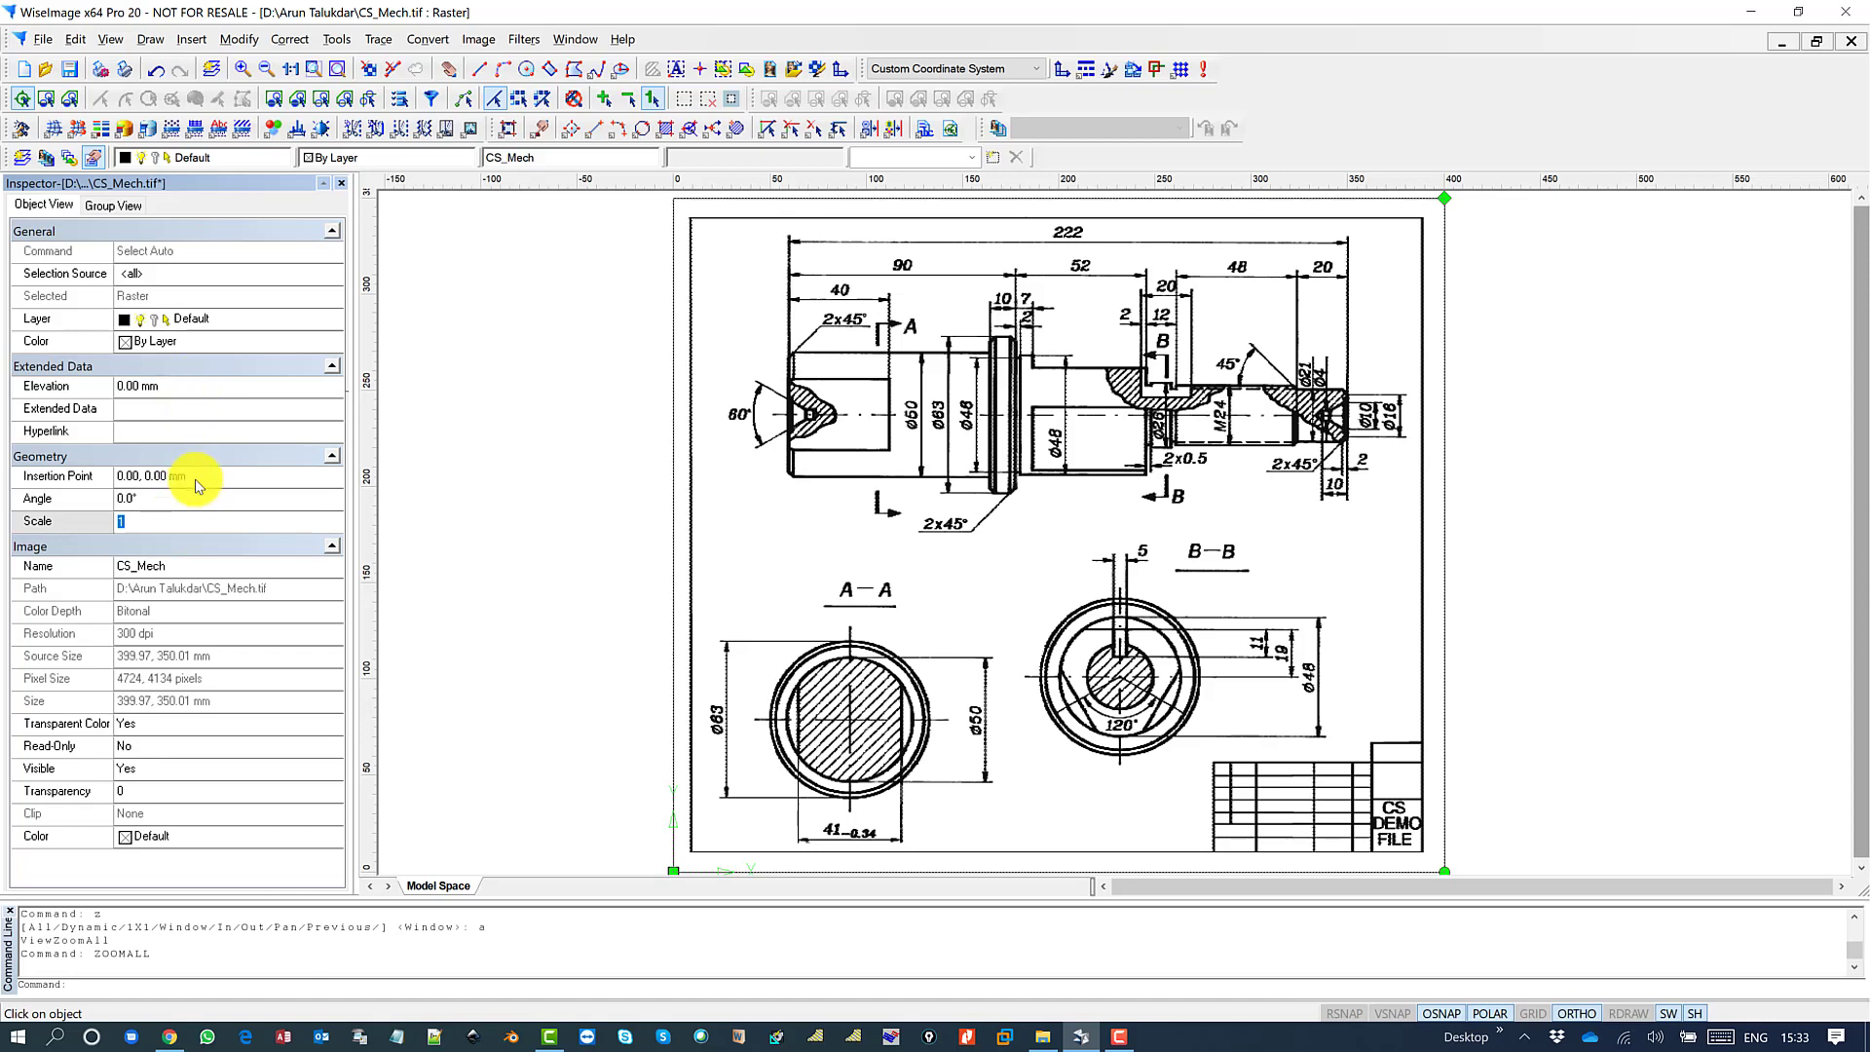
# - Check the world and user units in the coordinate system settings, then deselect the raster image
pyautogui.click(336, 40)
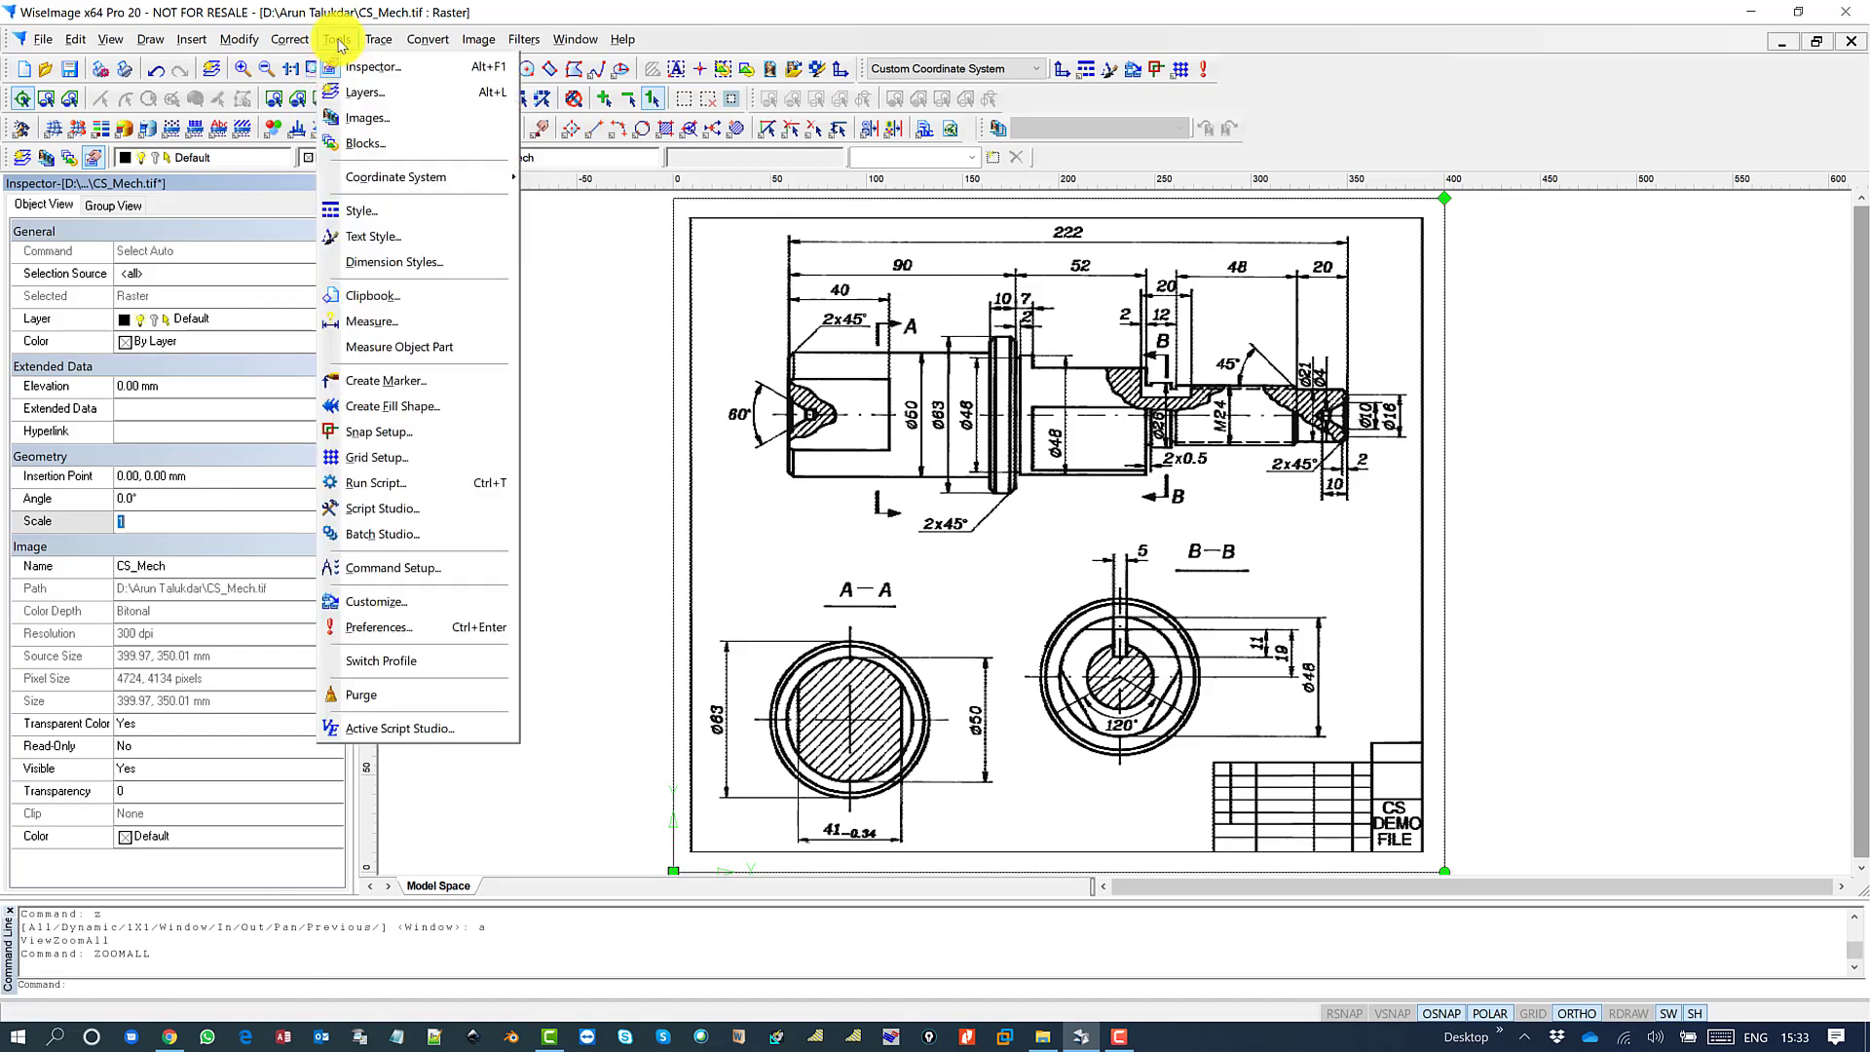
pyautogui.moveTo(380, 185)
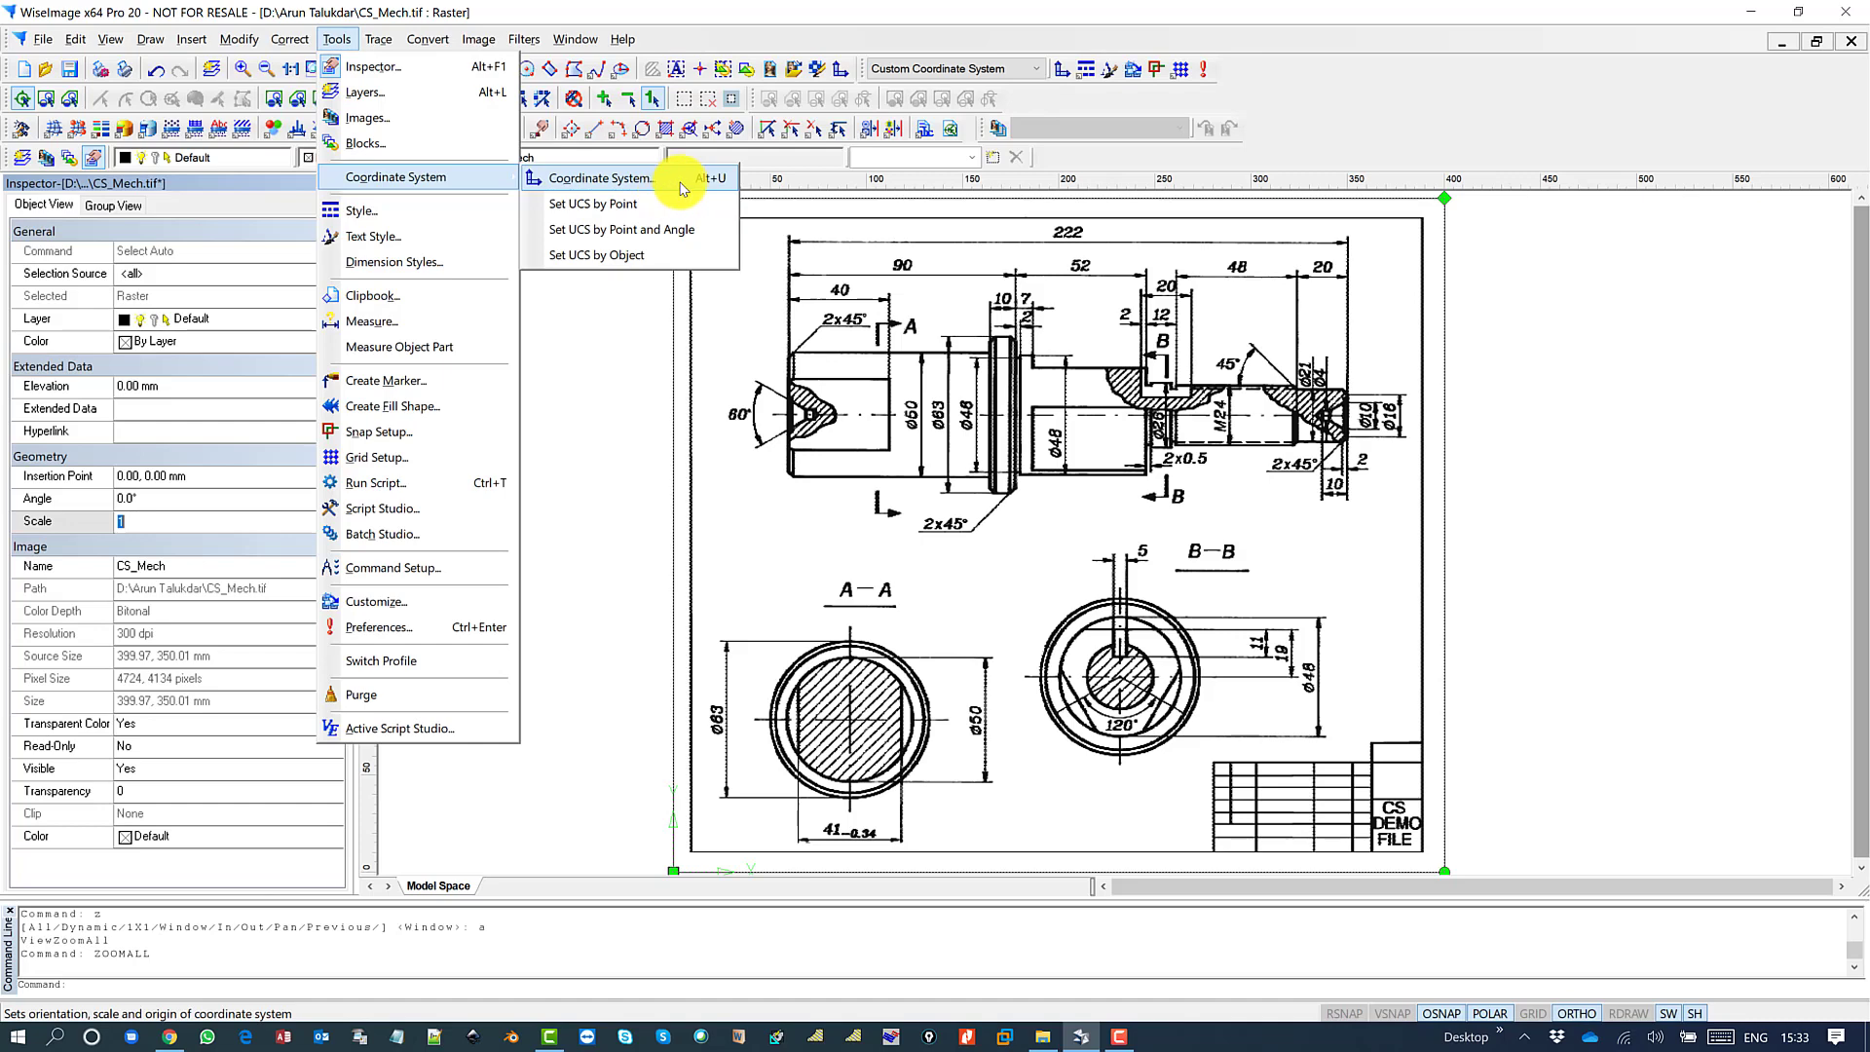
pyautogui.click(684, 185)
pyautogui.click(554, 299)
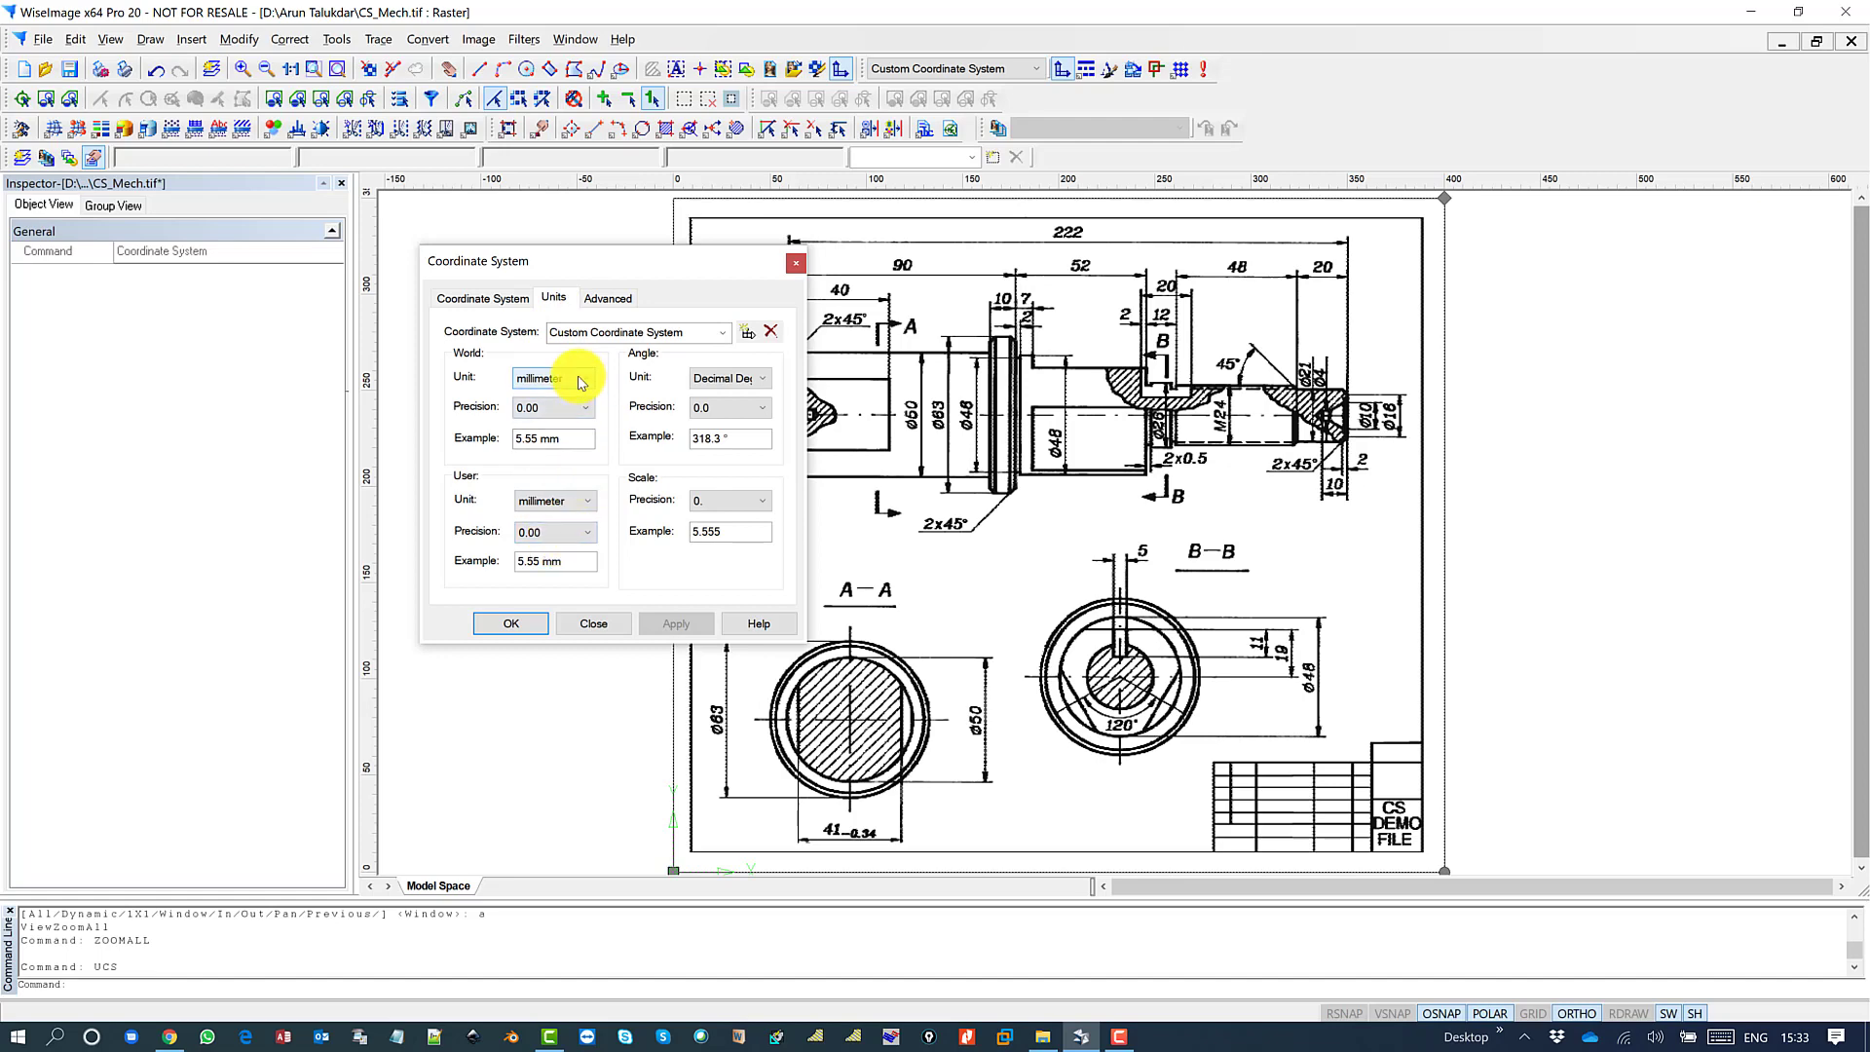
pyautogui.click(510, 623)
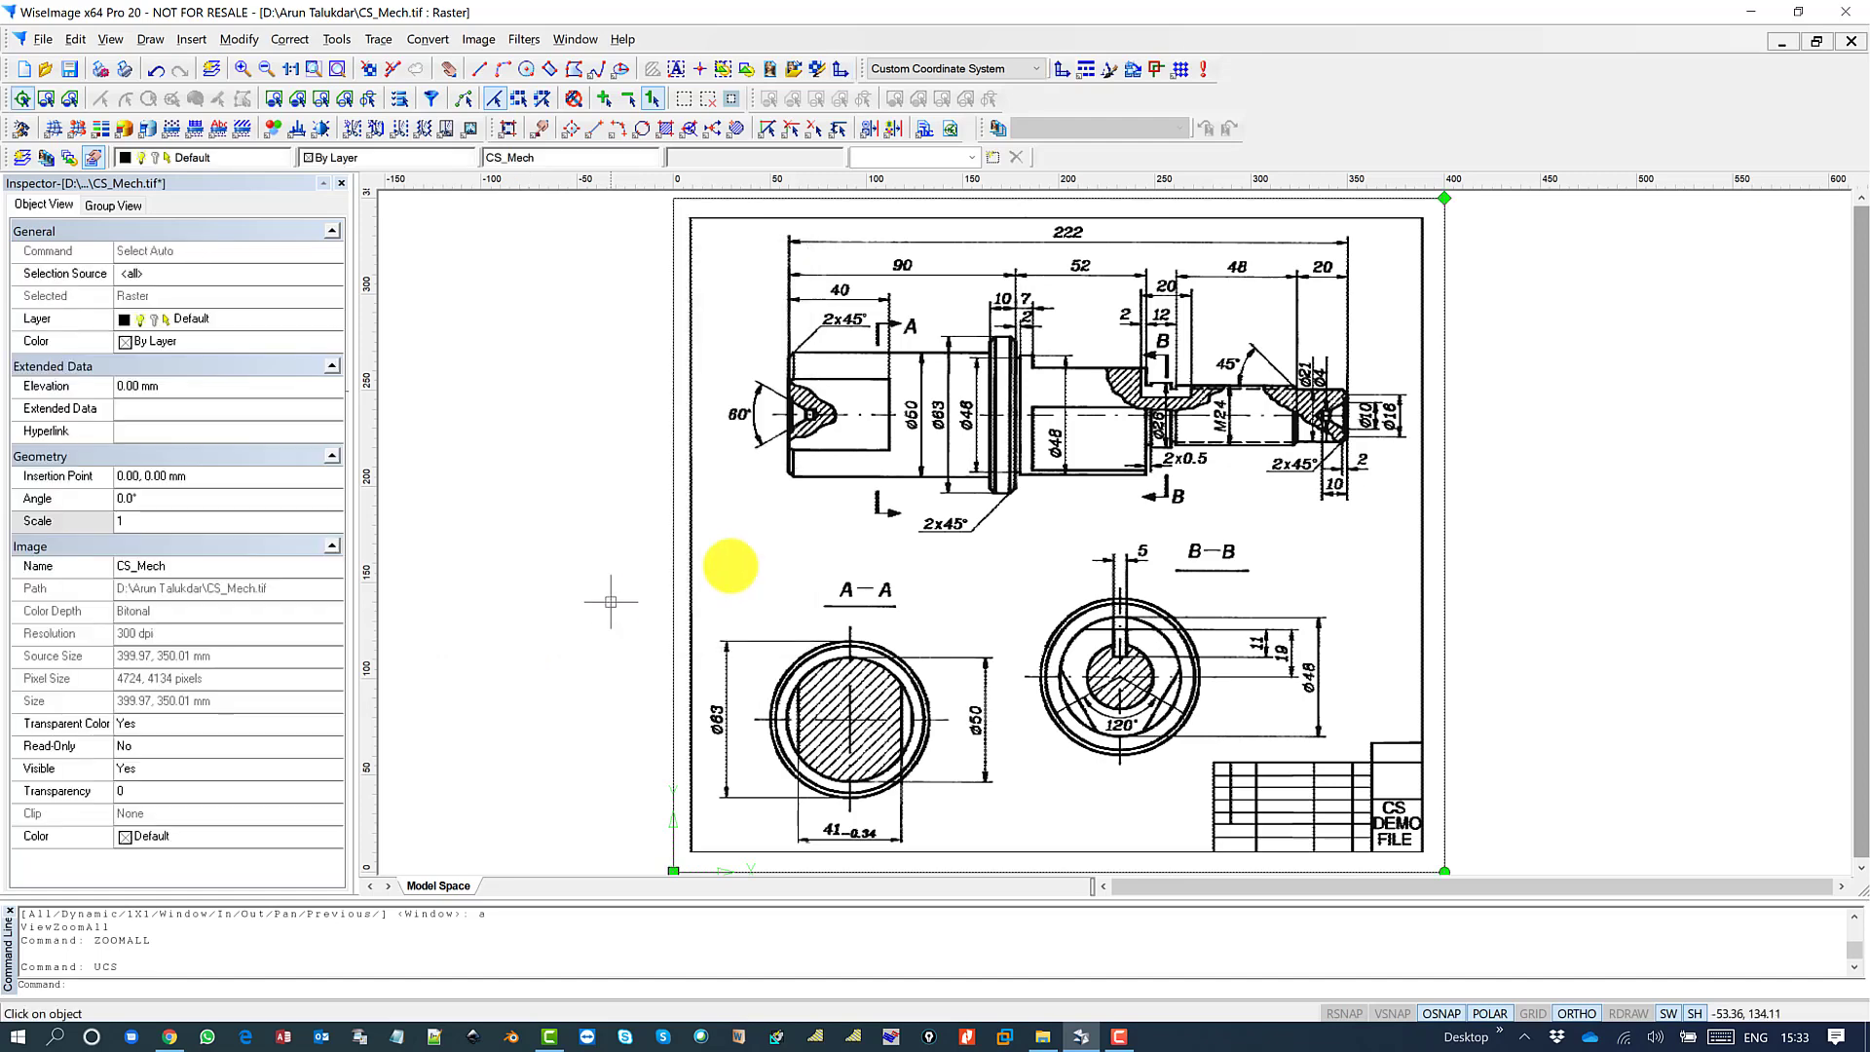
pyautogui.press('Escape')
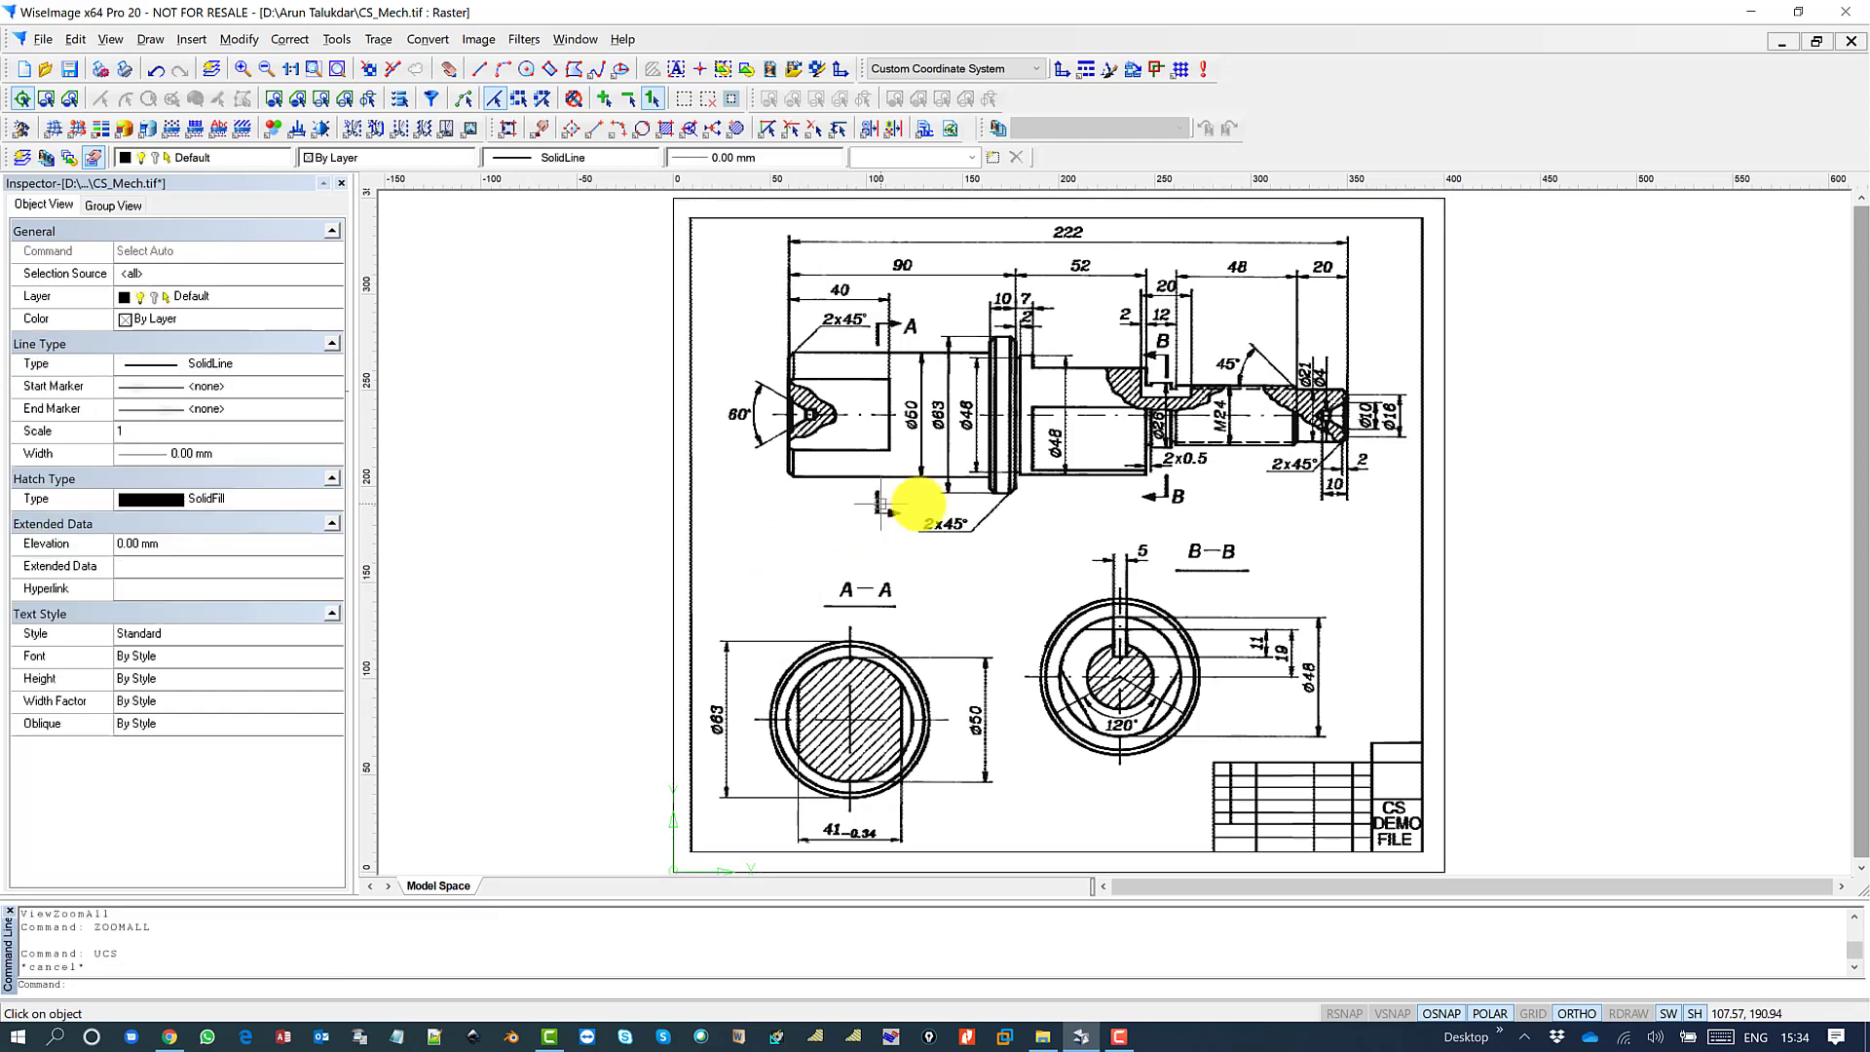
# - Examine the scanned drawing from the title block and section views up to the shaft's length dimensions
pyautogui.moveTo(1198, 646); pyautogui.dragTo(1130, 526, button='middle')
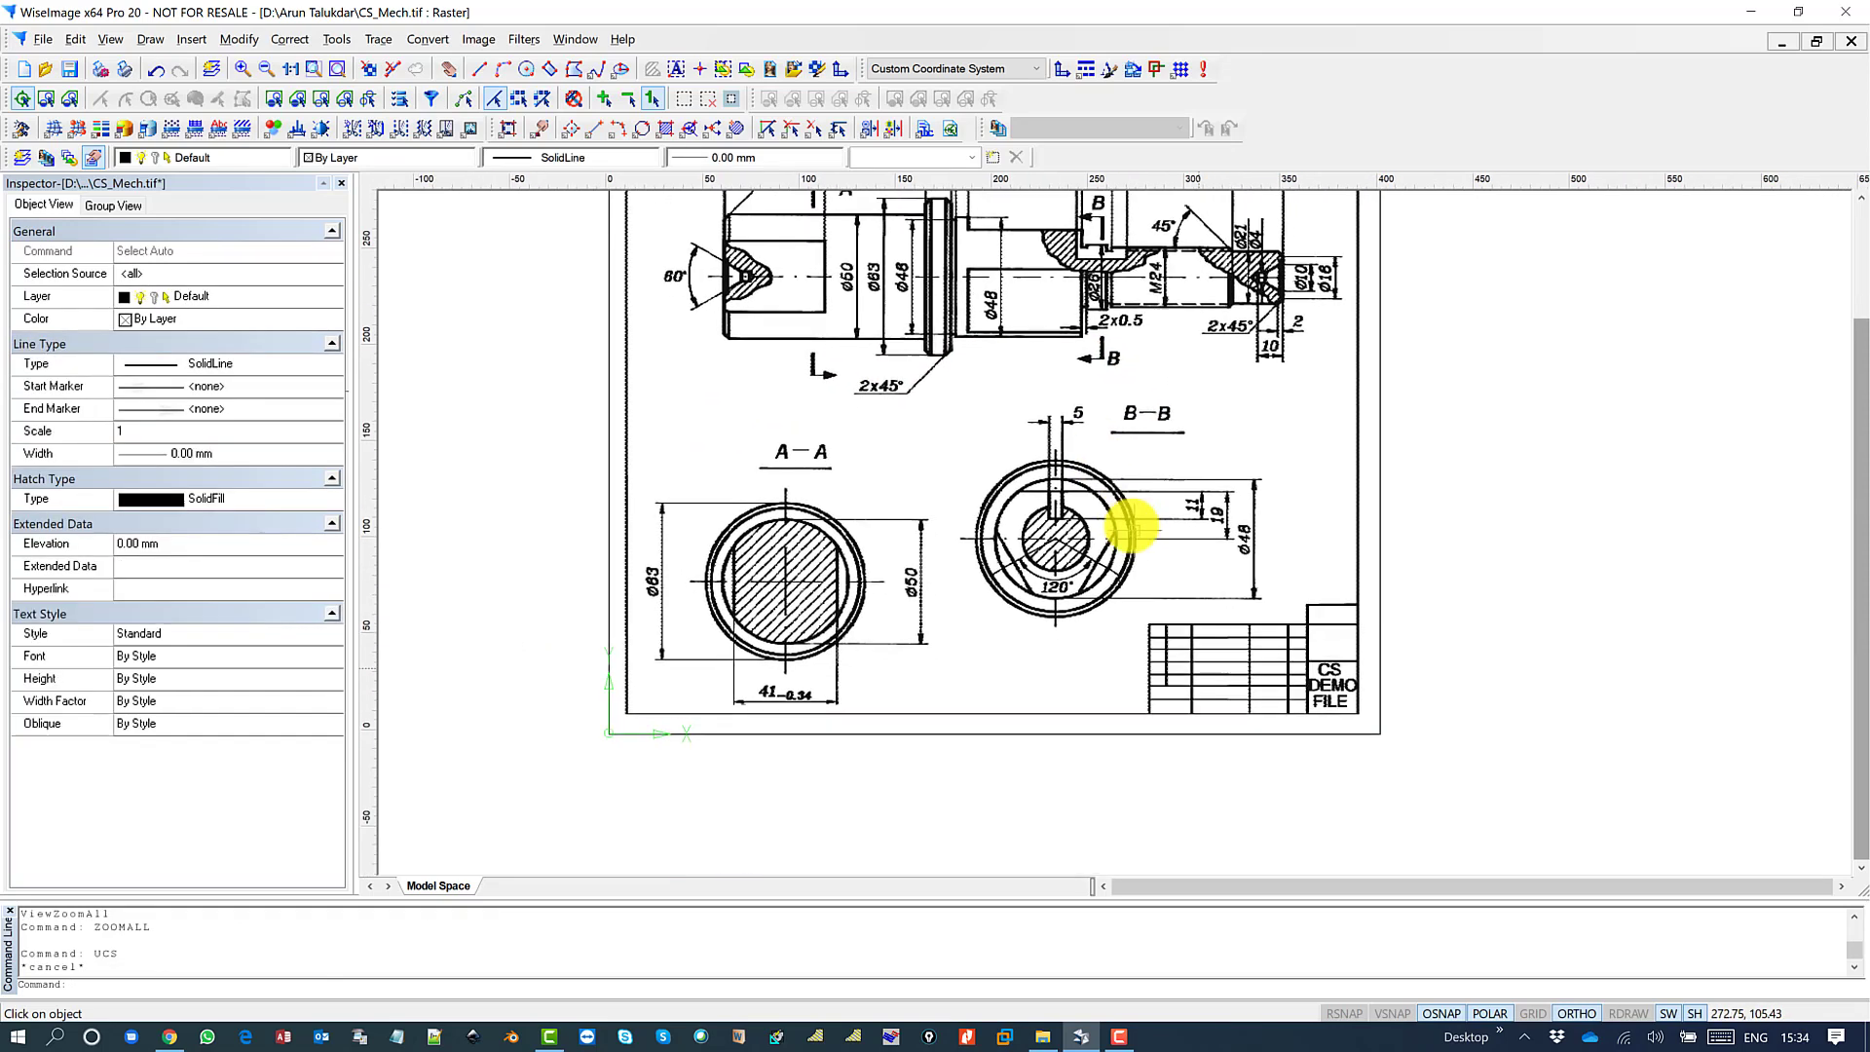
pyautogui.scroll(2, 1279, 630)
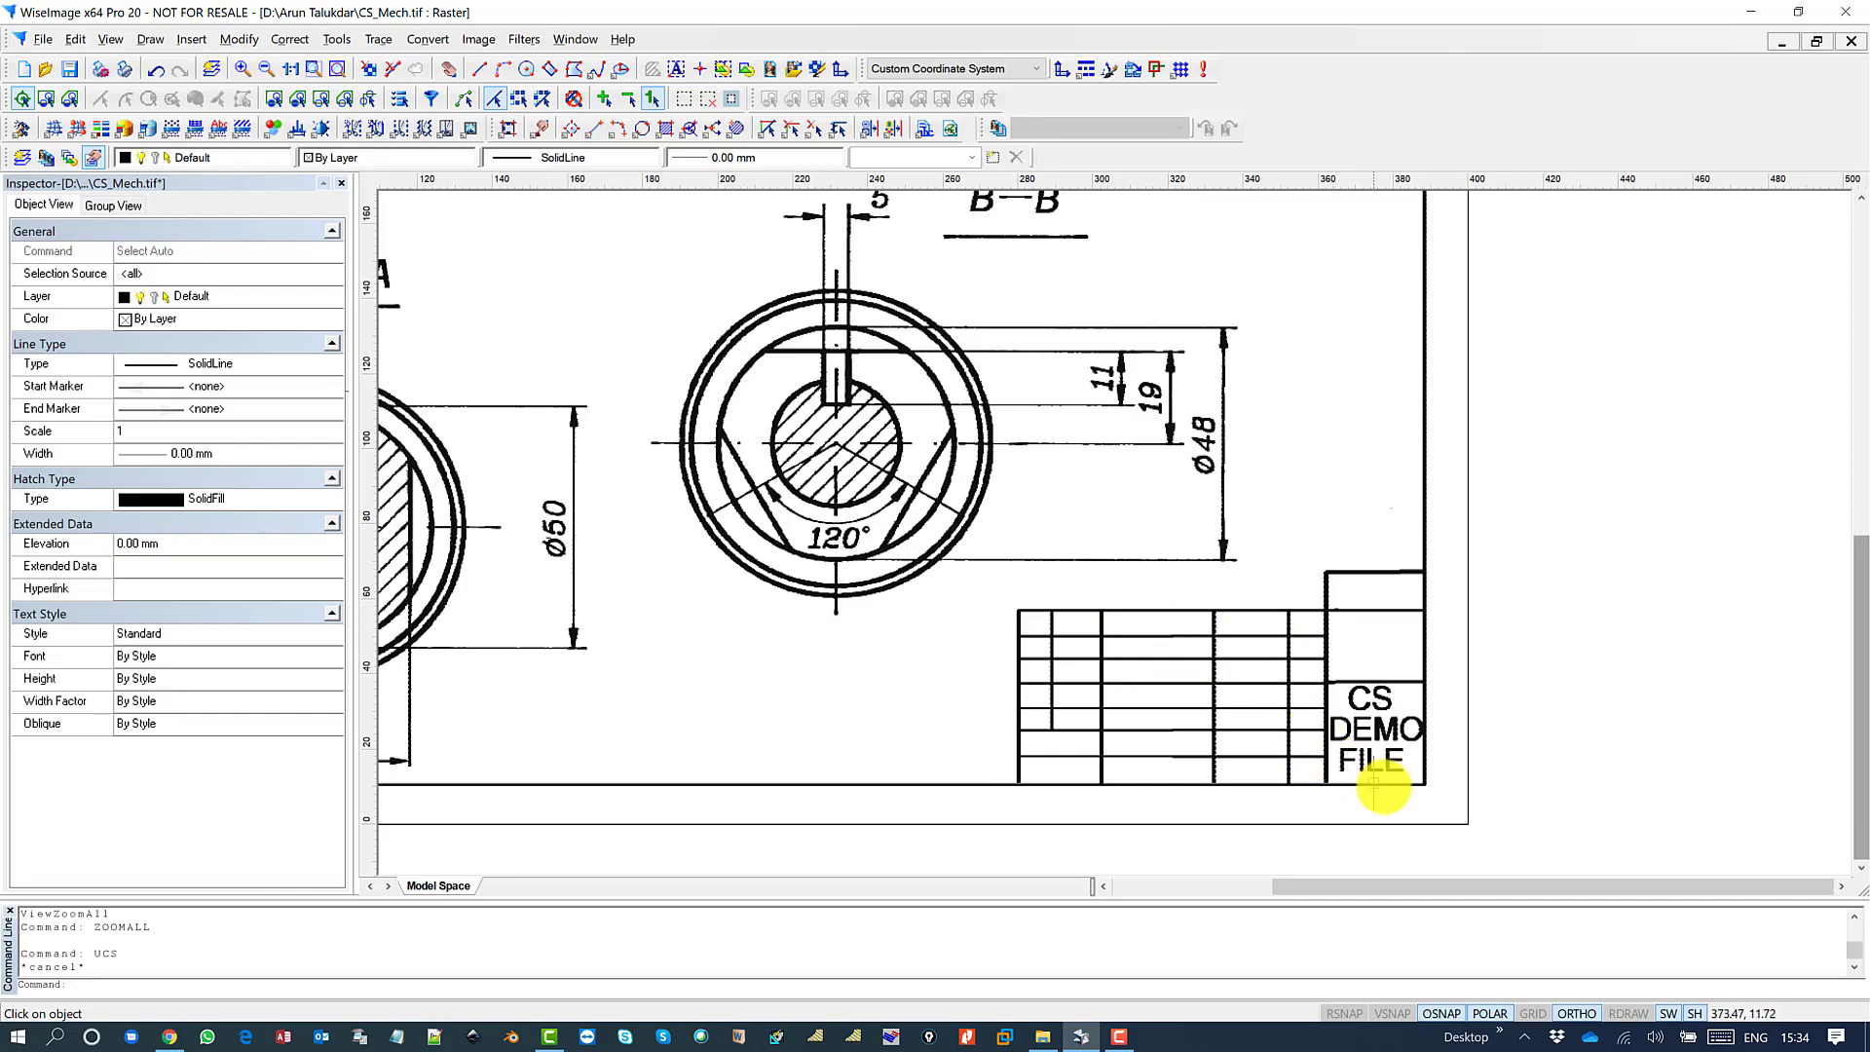
pyautogui.scroll(-2, 1379, 779)
pyautogui.moveTo(1028, 415)
pyautogui.mouseDown(button='middle')
pyautogui.moveTo(1139, 570)
pyautogui.moveTo(1101, 598)
pyautogui.mouseUp(button='middle')
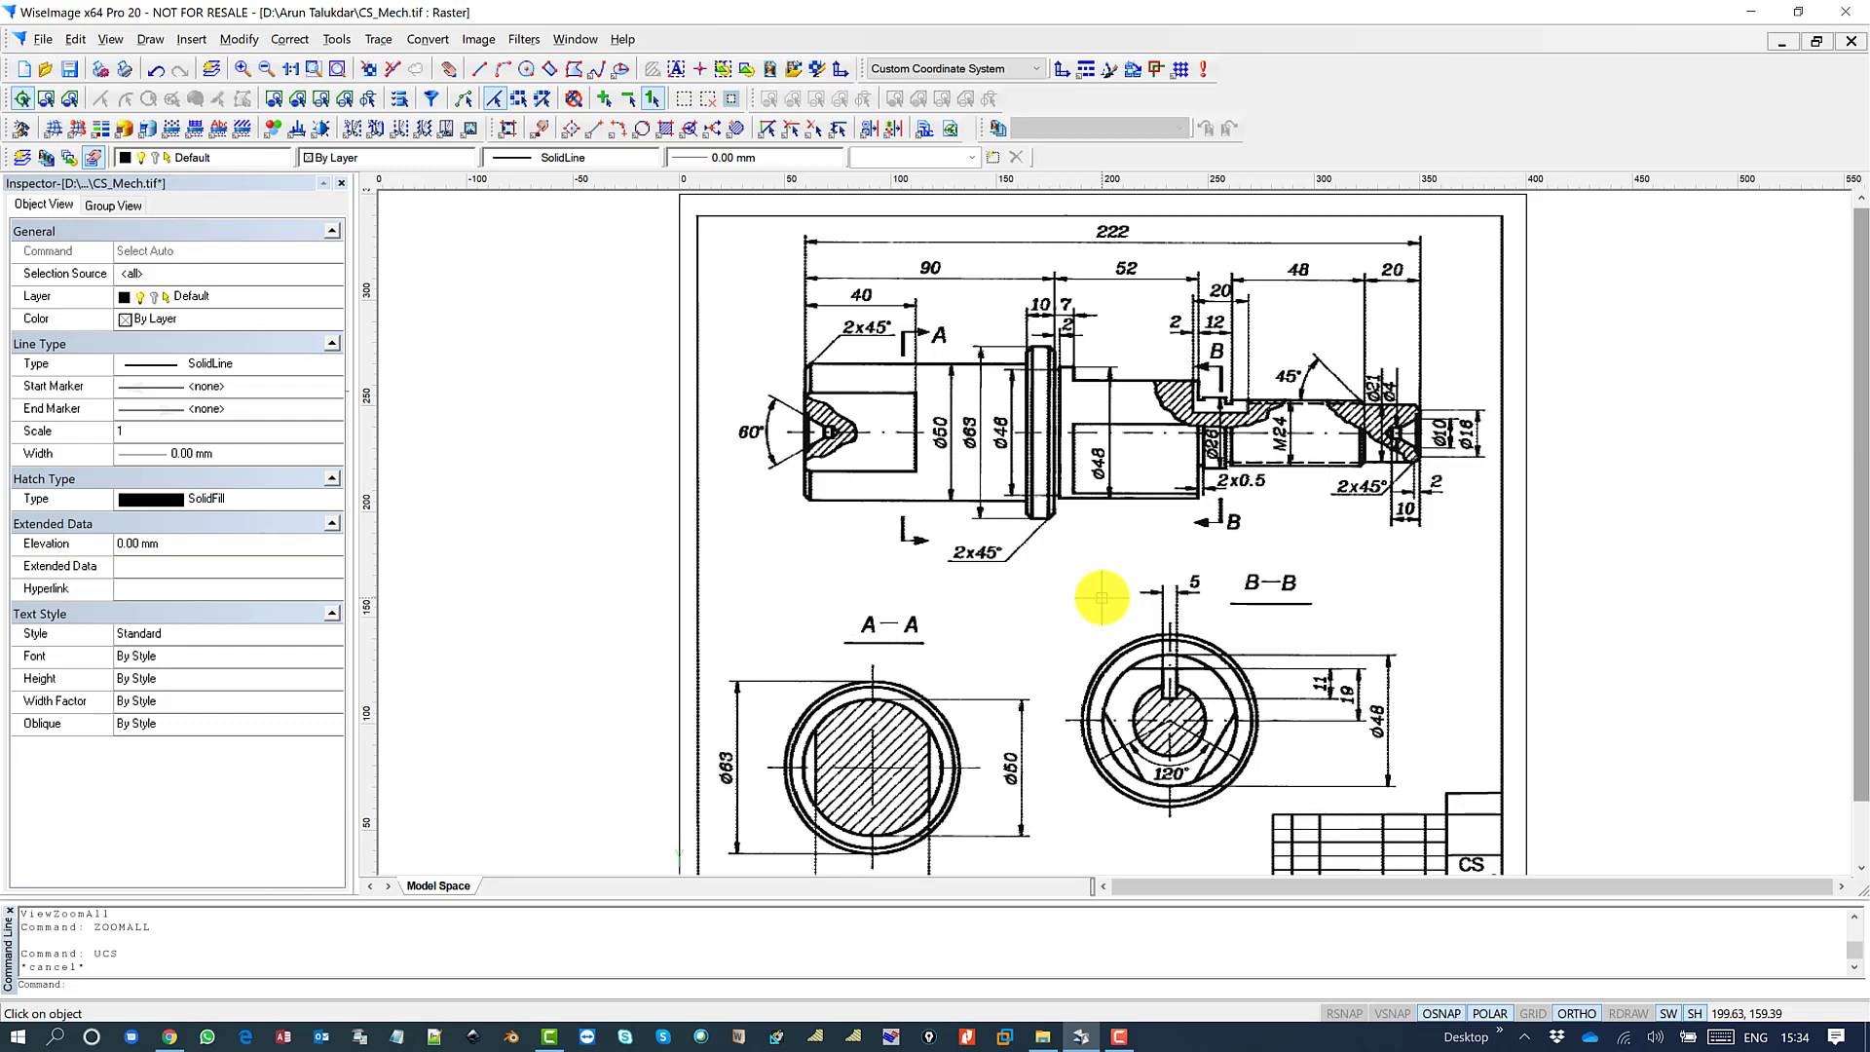
pyautogui.scroll(3, 1047, 311)
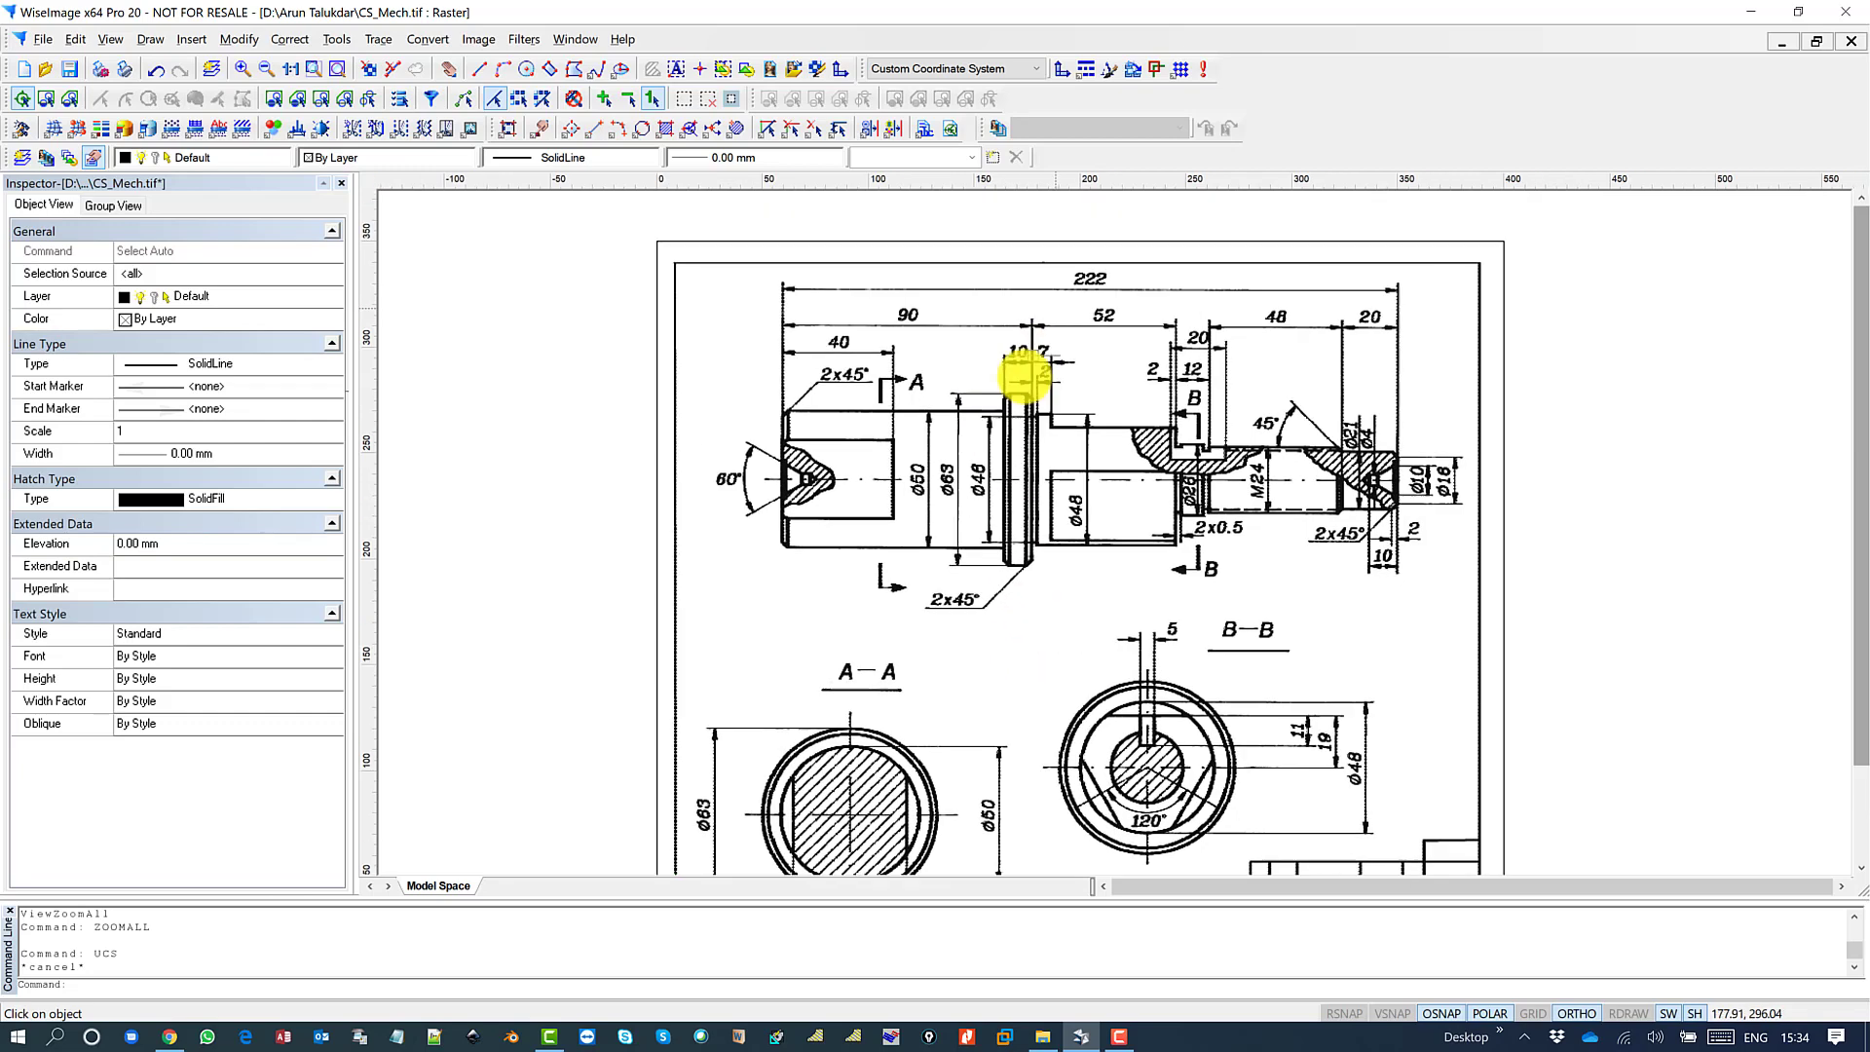
pyautogui.scroll(2, 1086, 331)
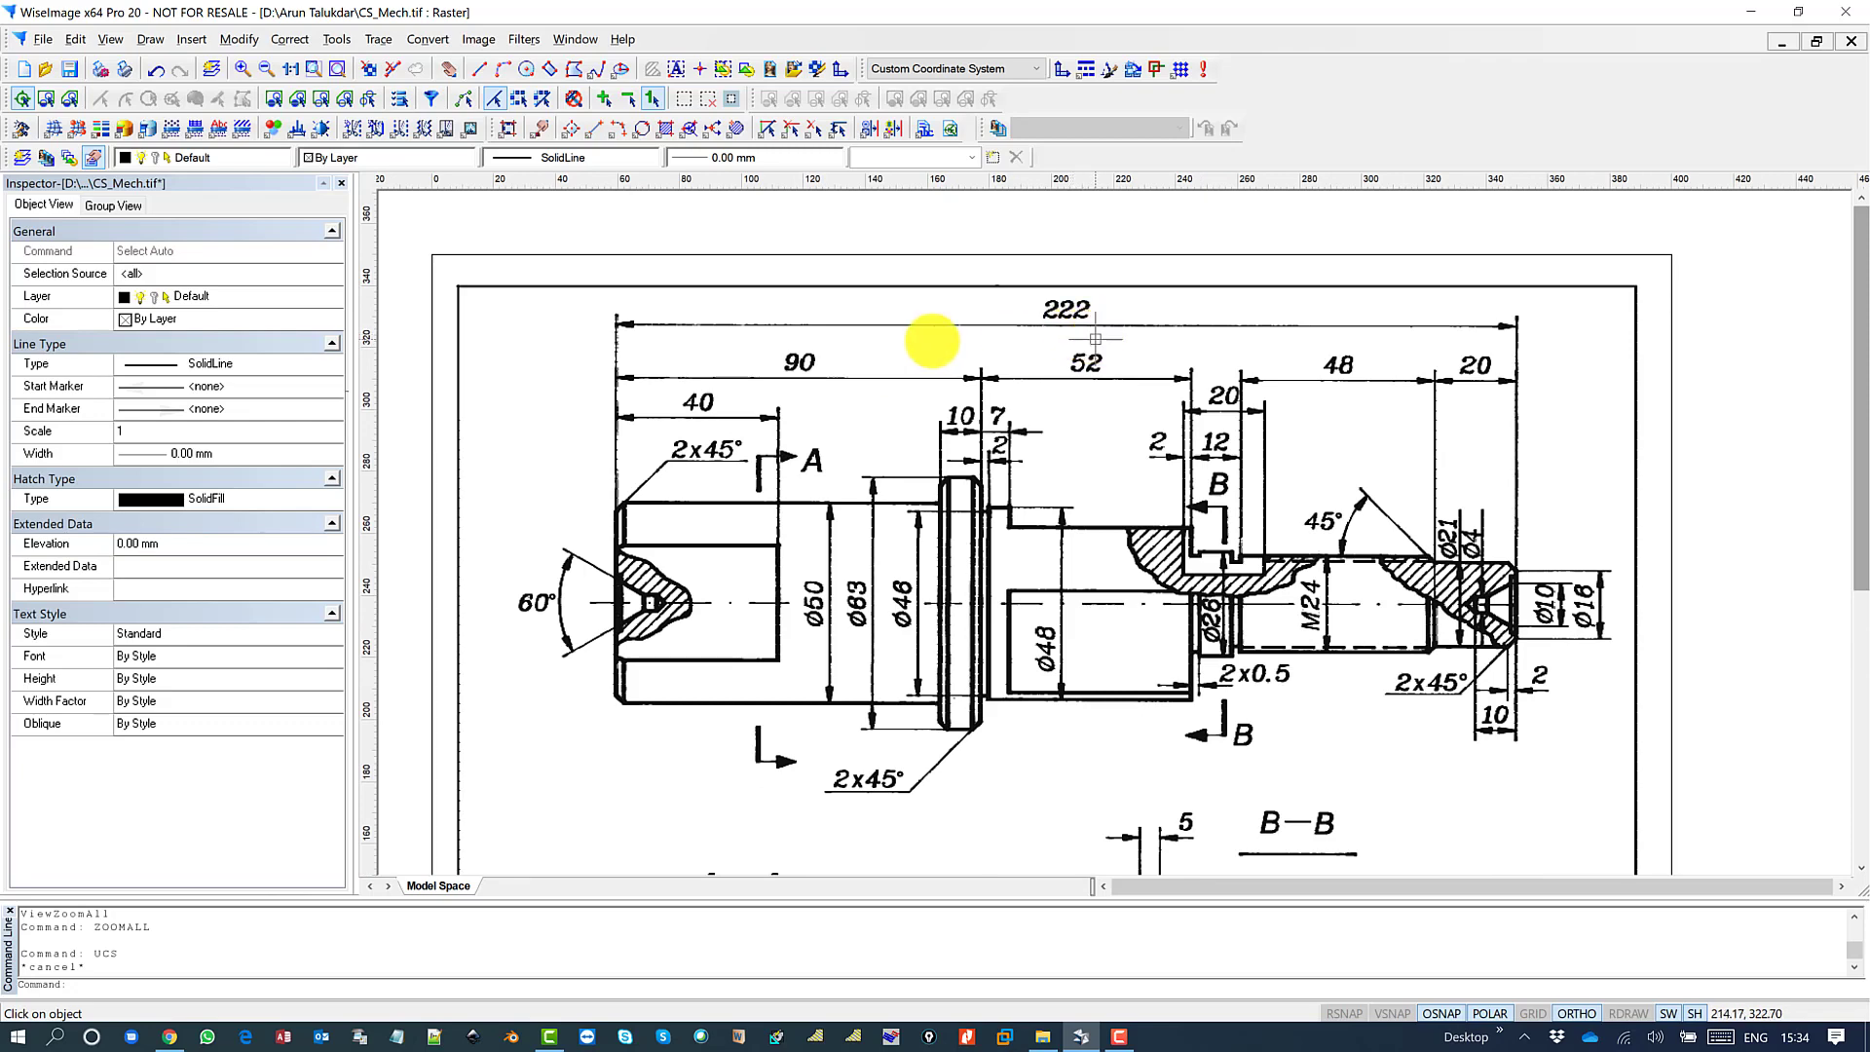
# - Draw a blue vertical line about 120 mm long upward from the shaft's left end, along the 222 dimension's extension line
pyautogui.click(434, 158)
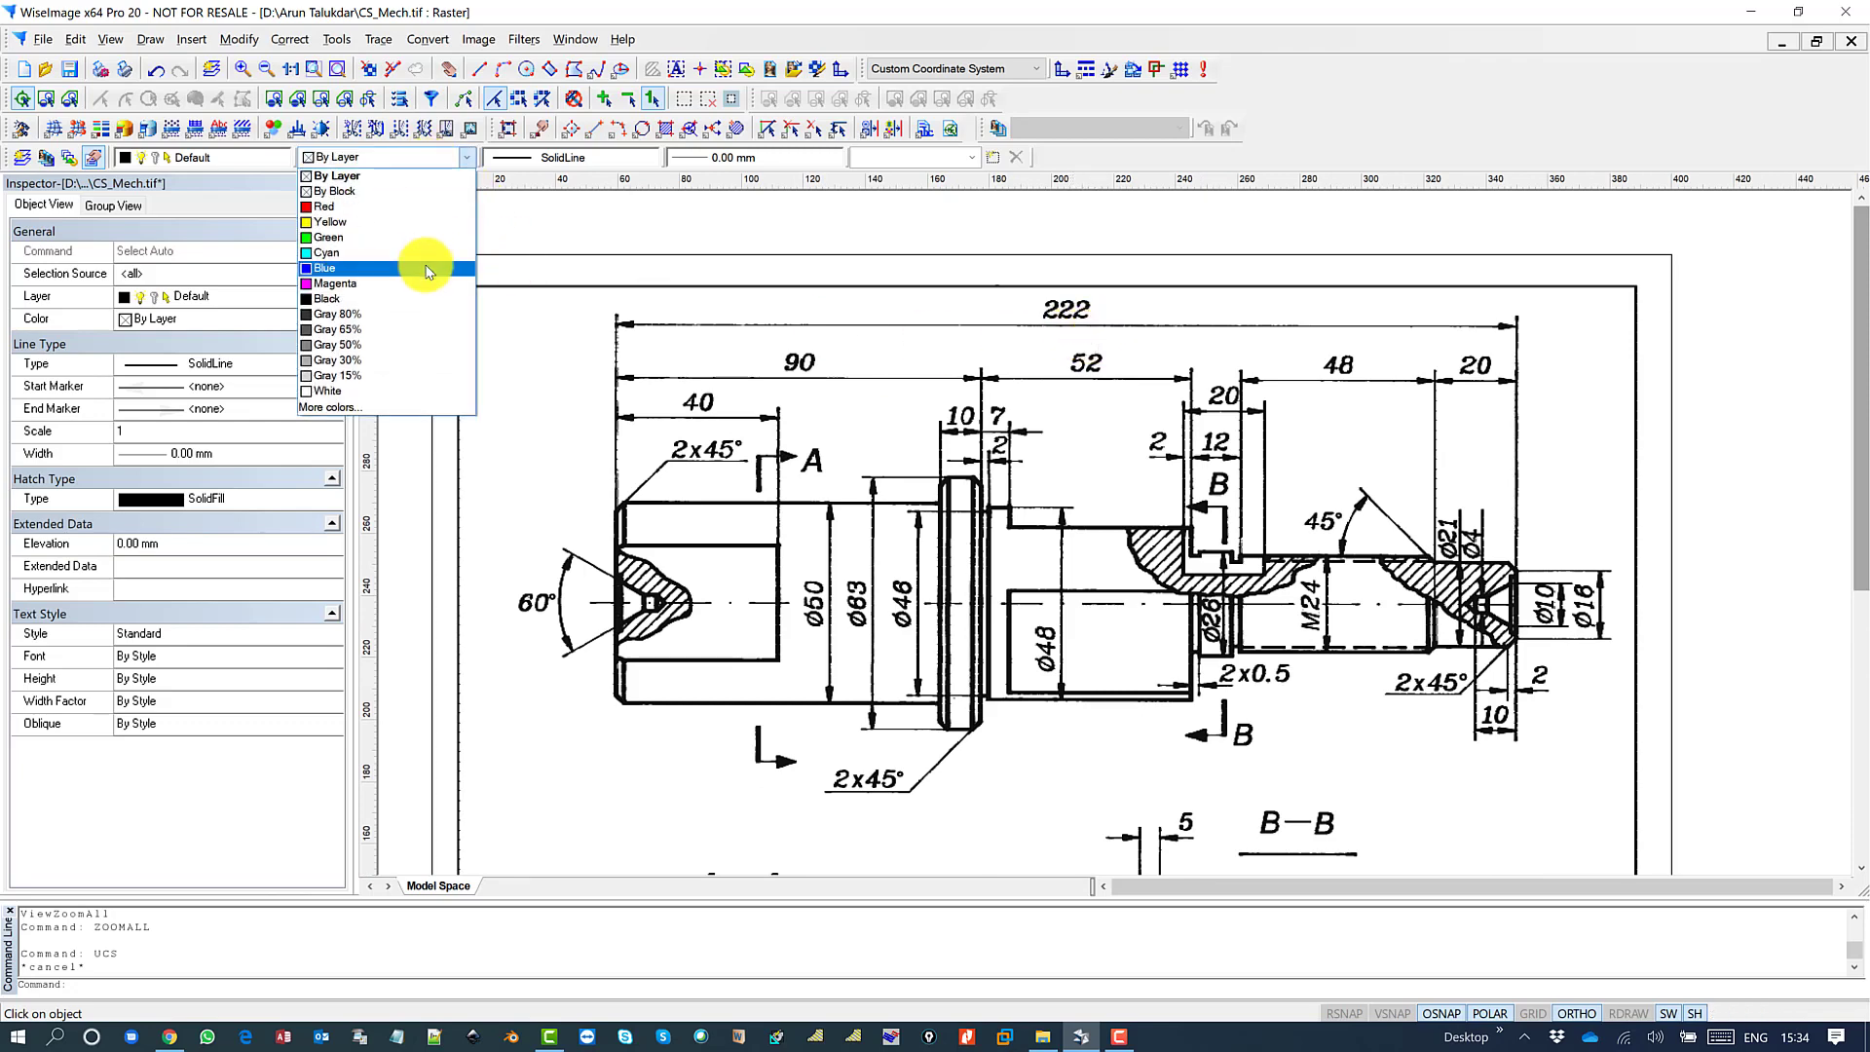
pyautogui.click(428, 269)
pyautogui.write('l')
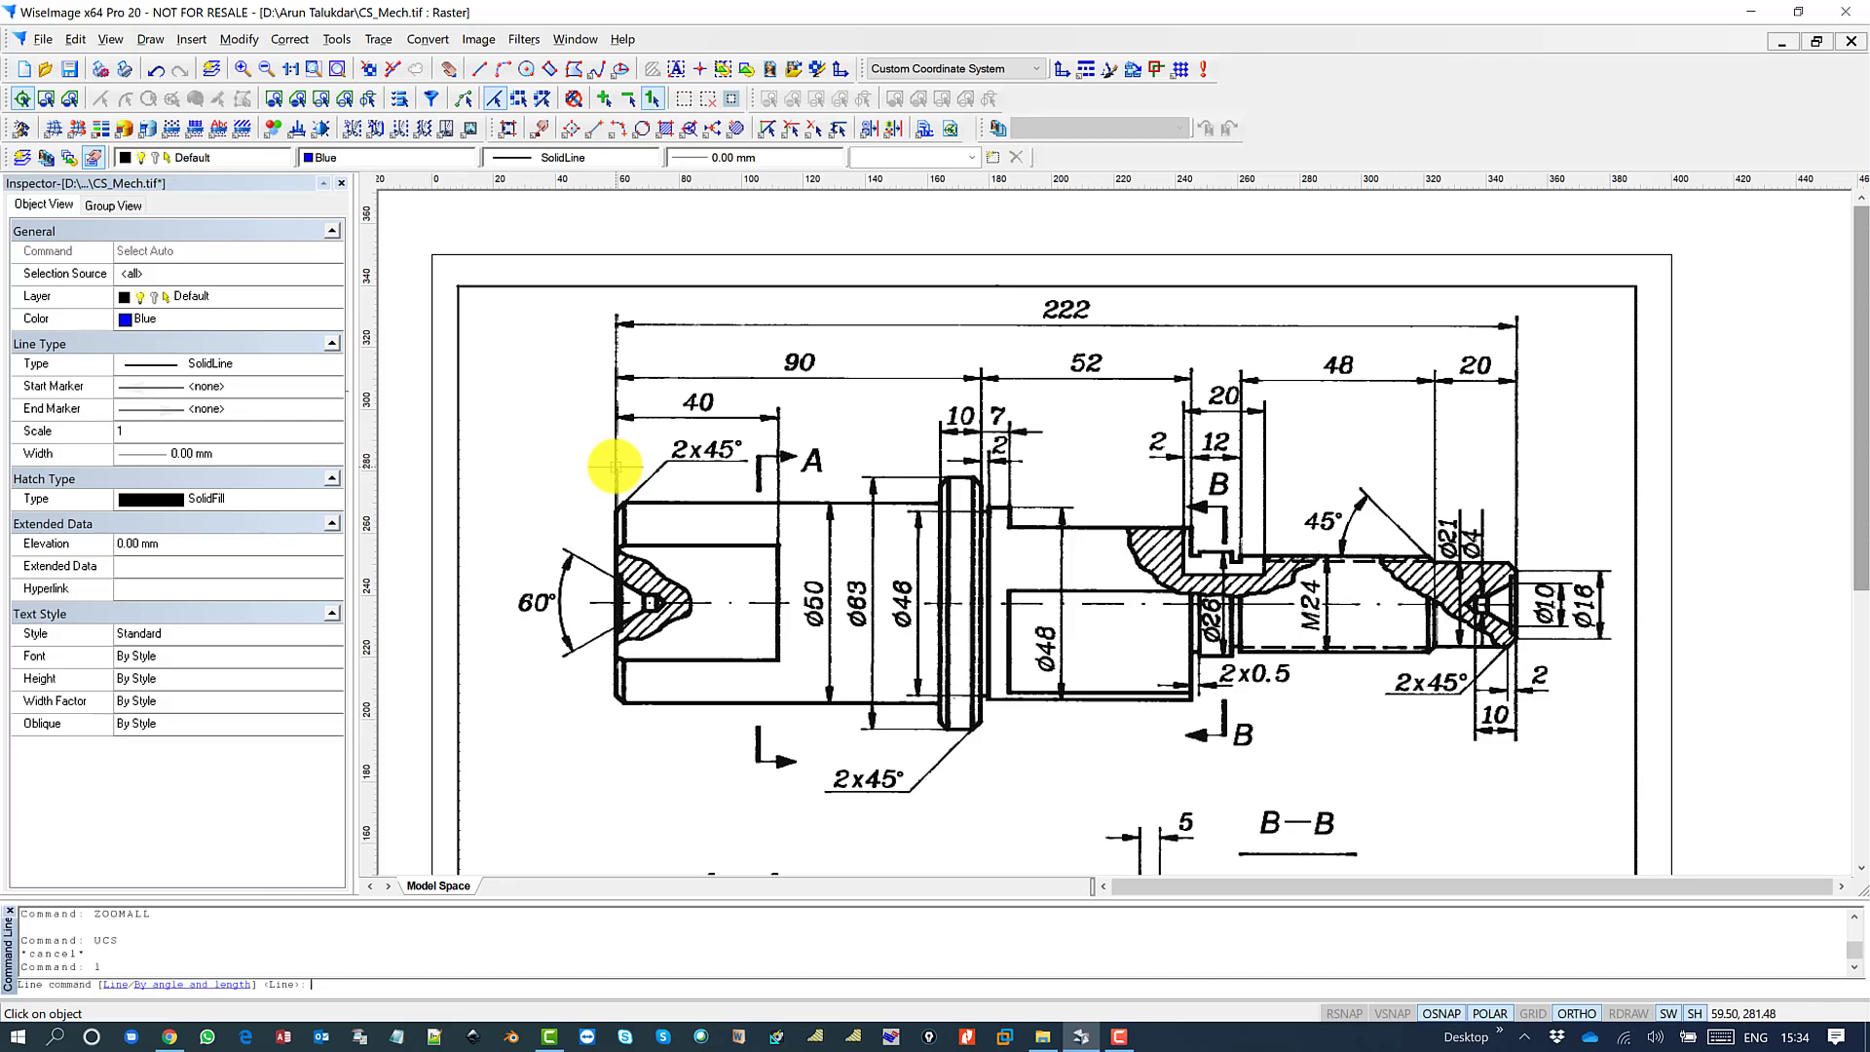
pyautogui.press('Return')
pyautogui.press('Return')
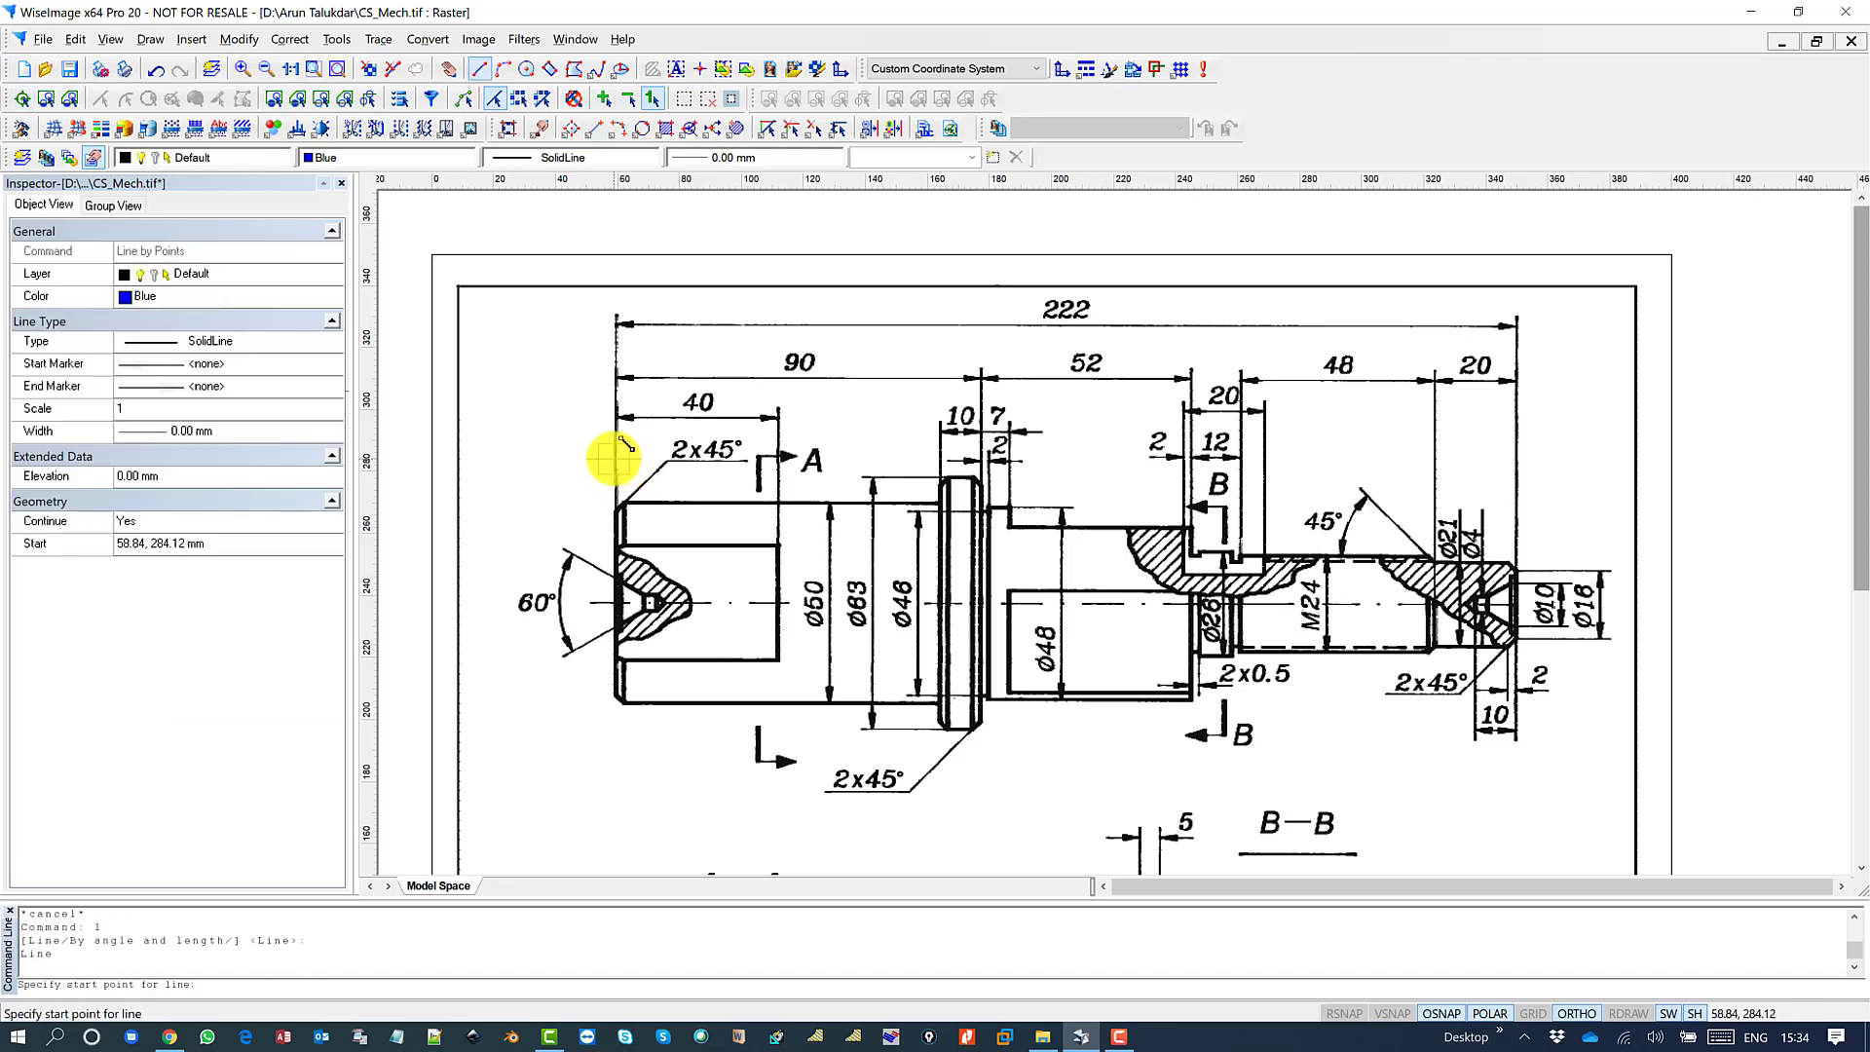
pyautogui.click(614, 452)
pyautogui.moveTo(584, 259); pyautogui.dragTo(553, 387, button='middle')
pyautogui.click(553, 387)
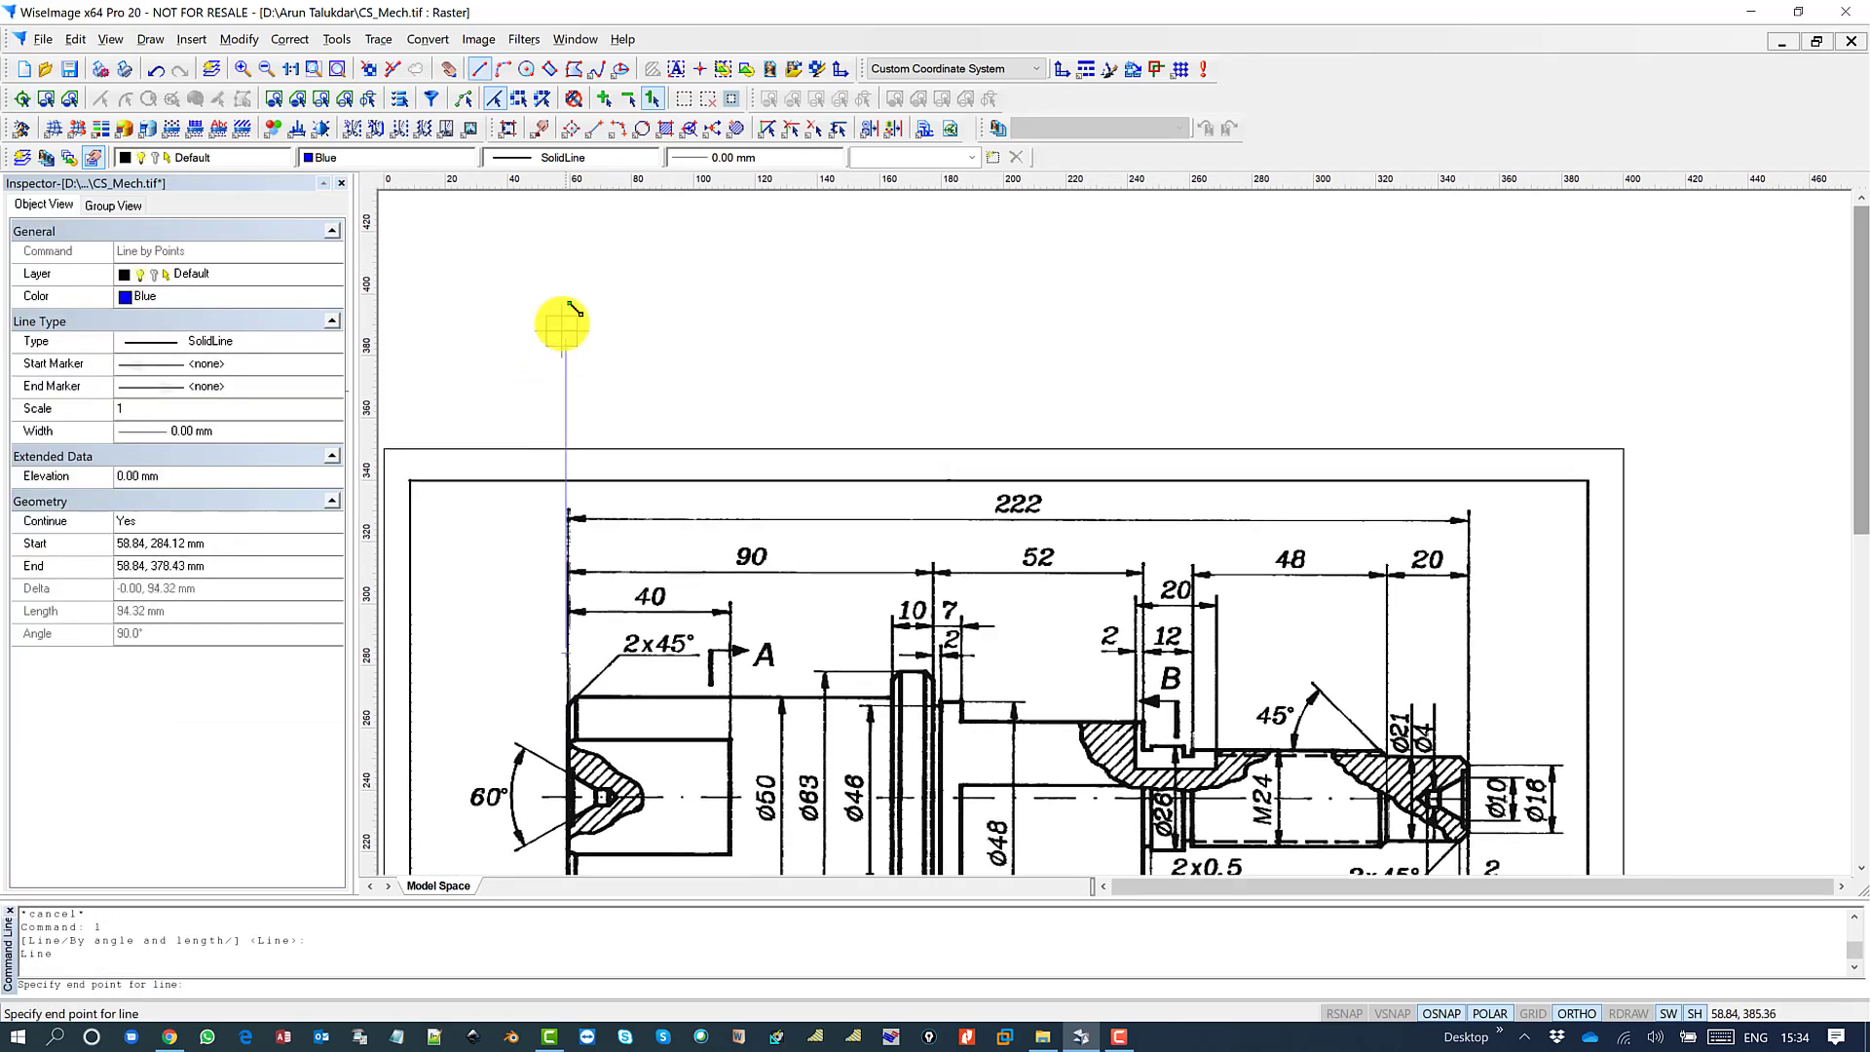
pyautogui.press('Return')
pyautogui.press('Return')
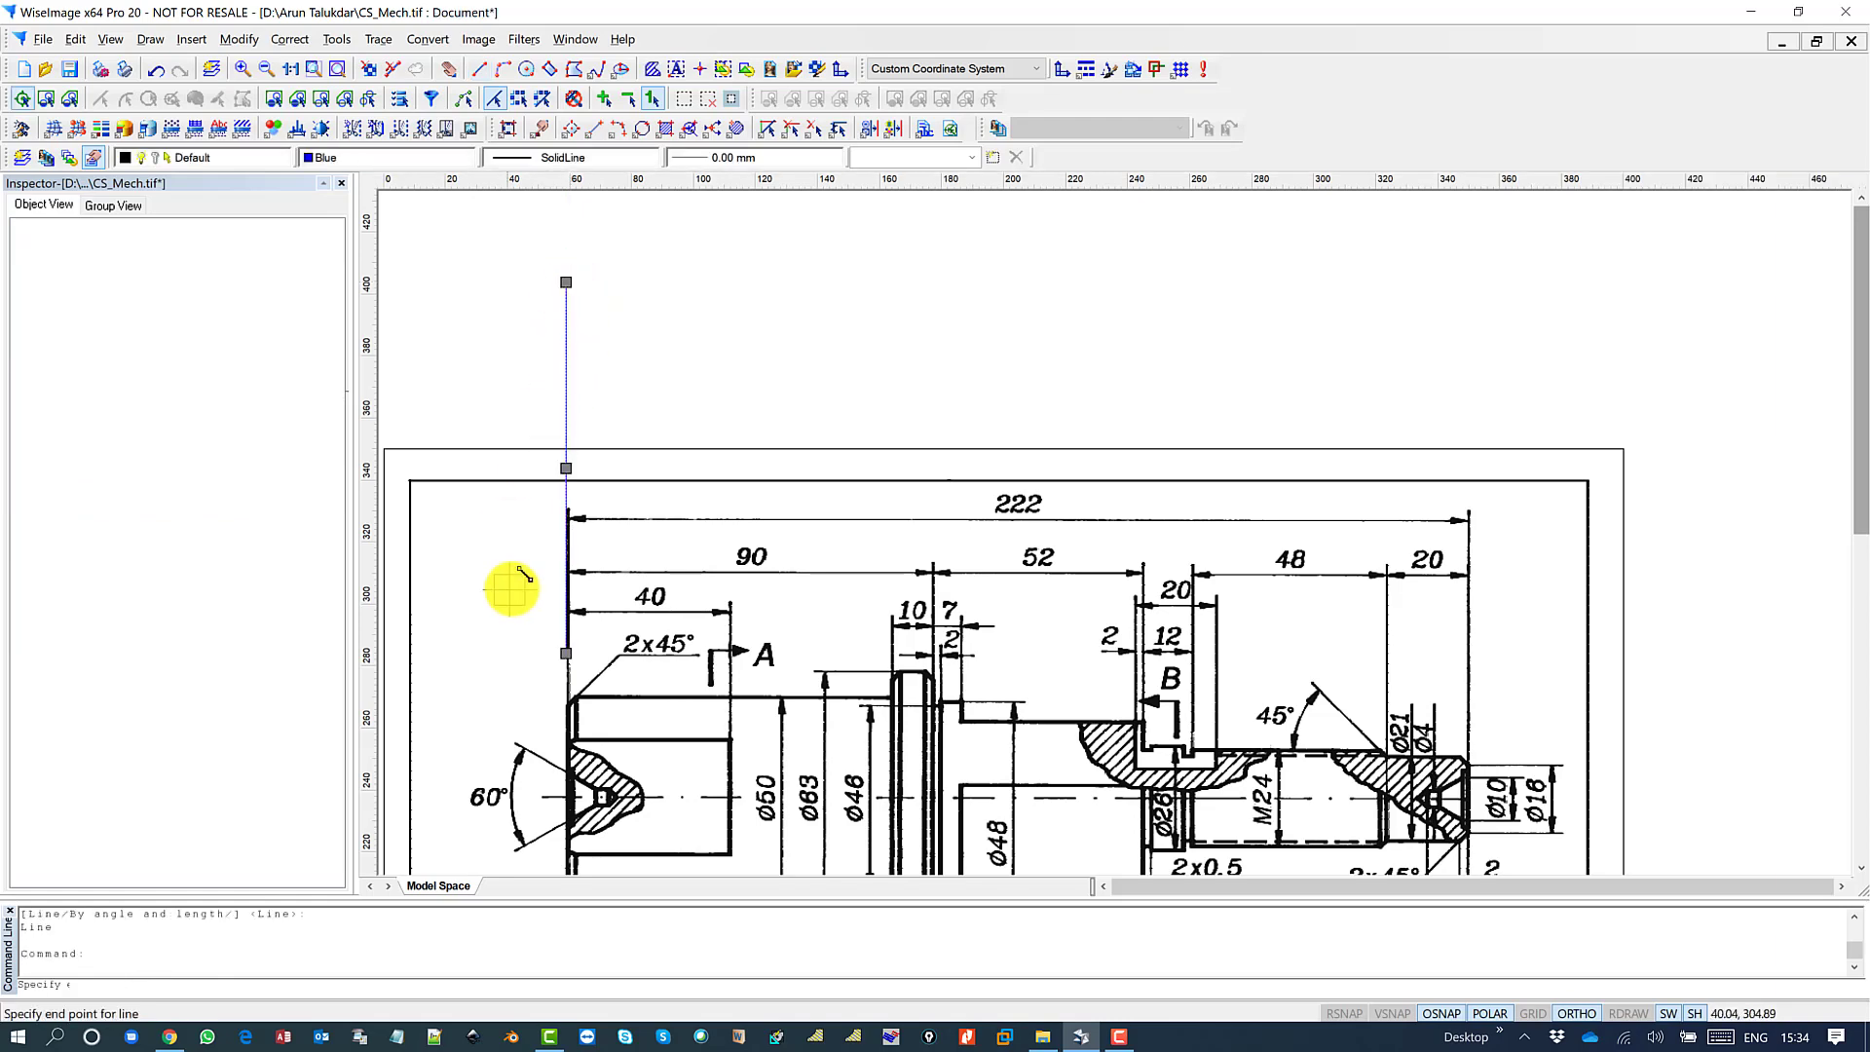
pyautogui.scroll(4, 546, 526)
pyautogui.press('Escape')
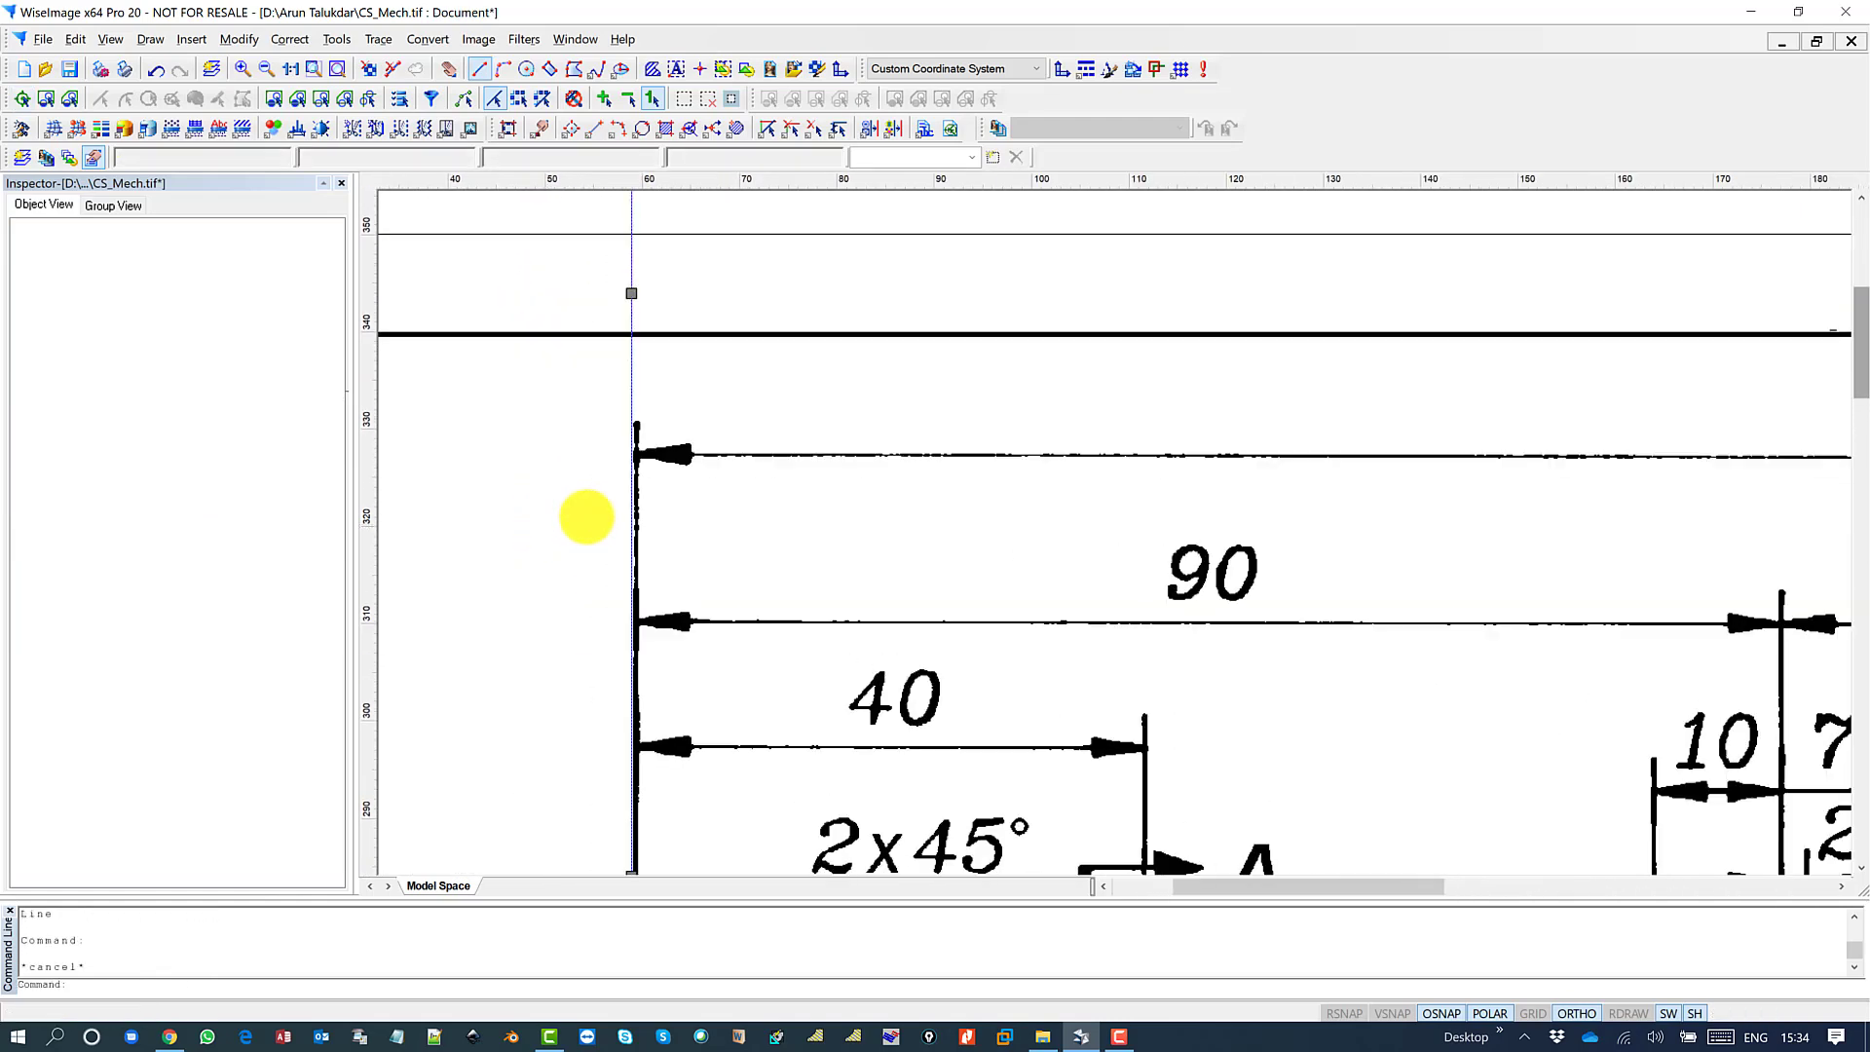
# - Move the blue line sideways onto the left extension line of the 222 dimension
pyautogui.click(628, 467)
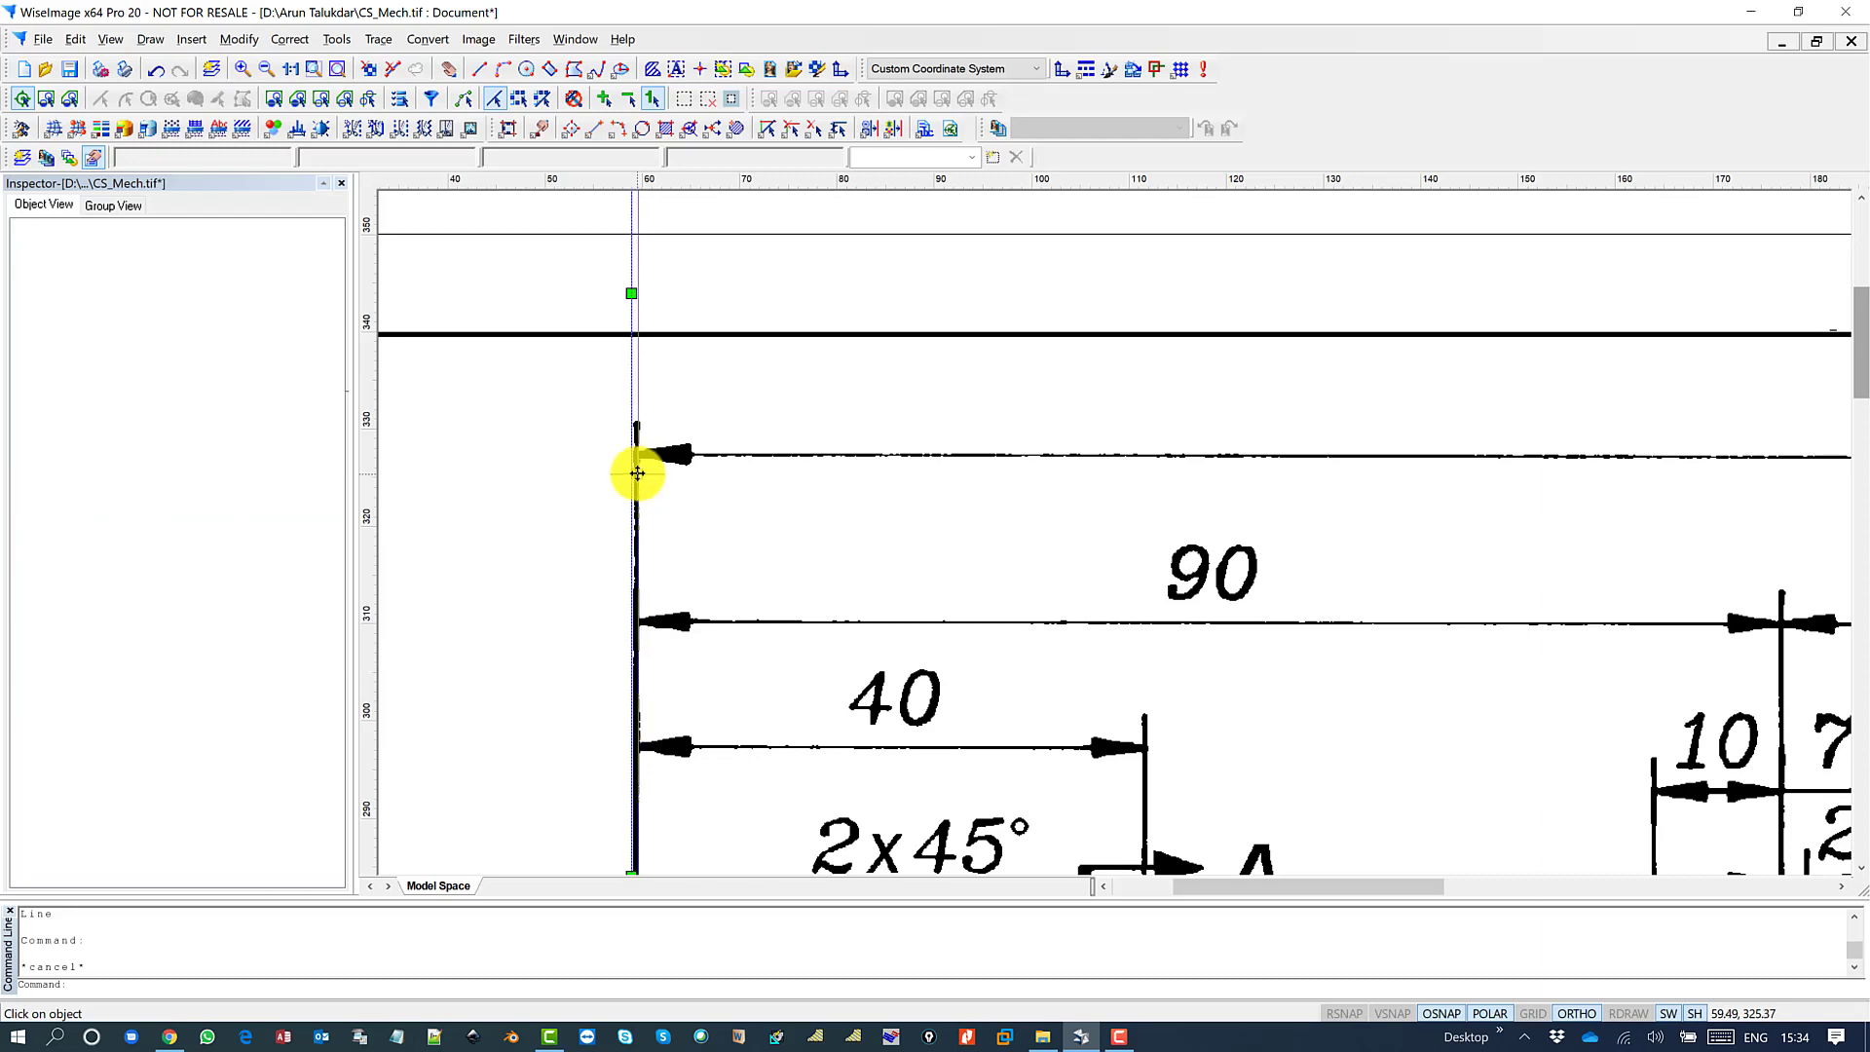
pyautogui.scroll(-3, 647, 560)
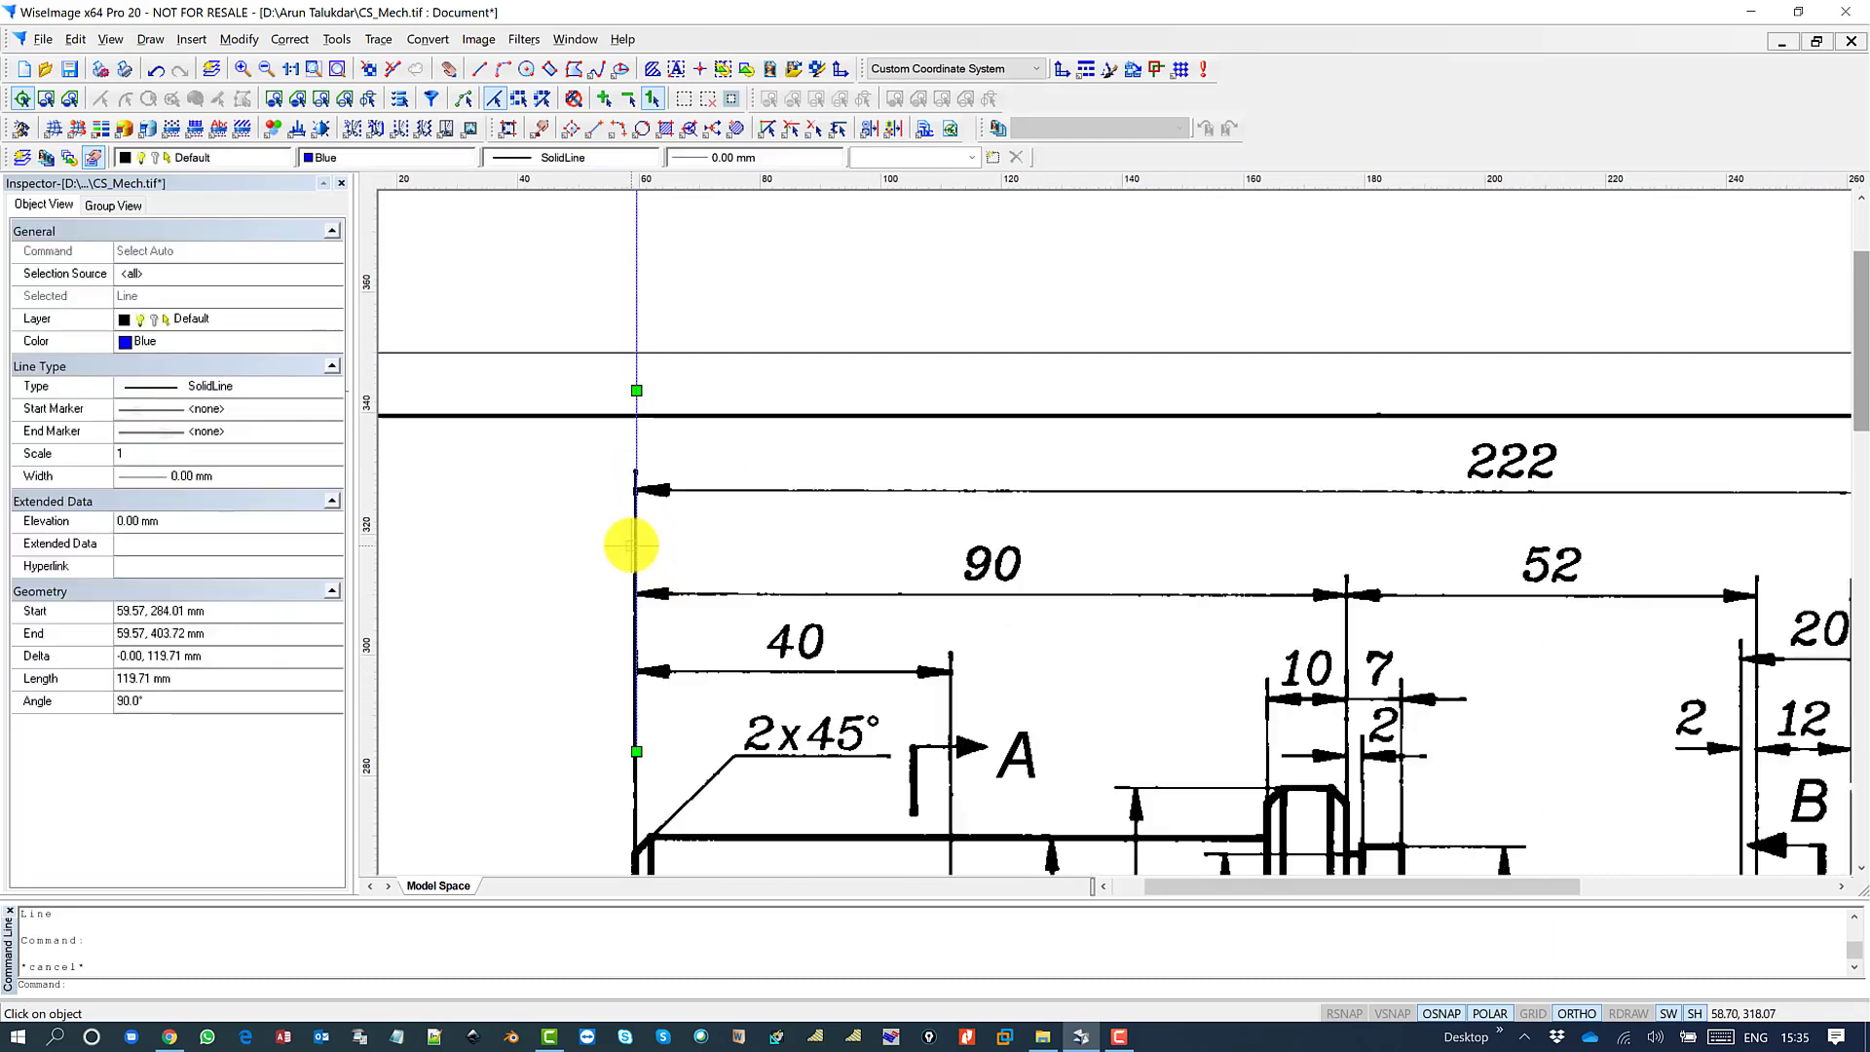
pyautogui.scroll(-2, 722, 500)
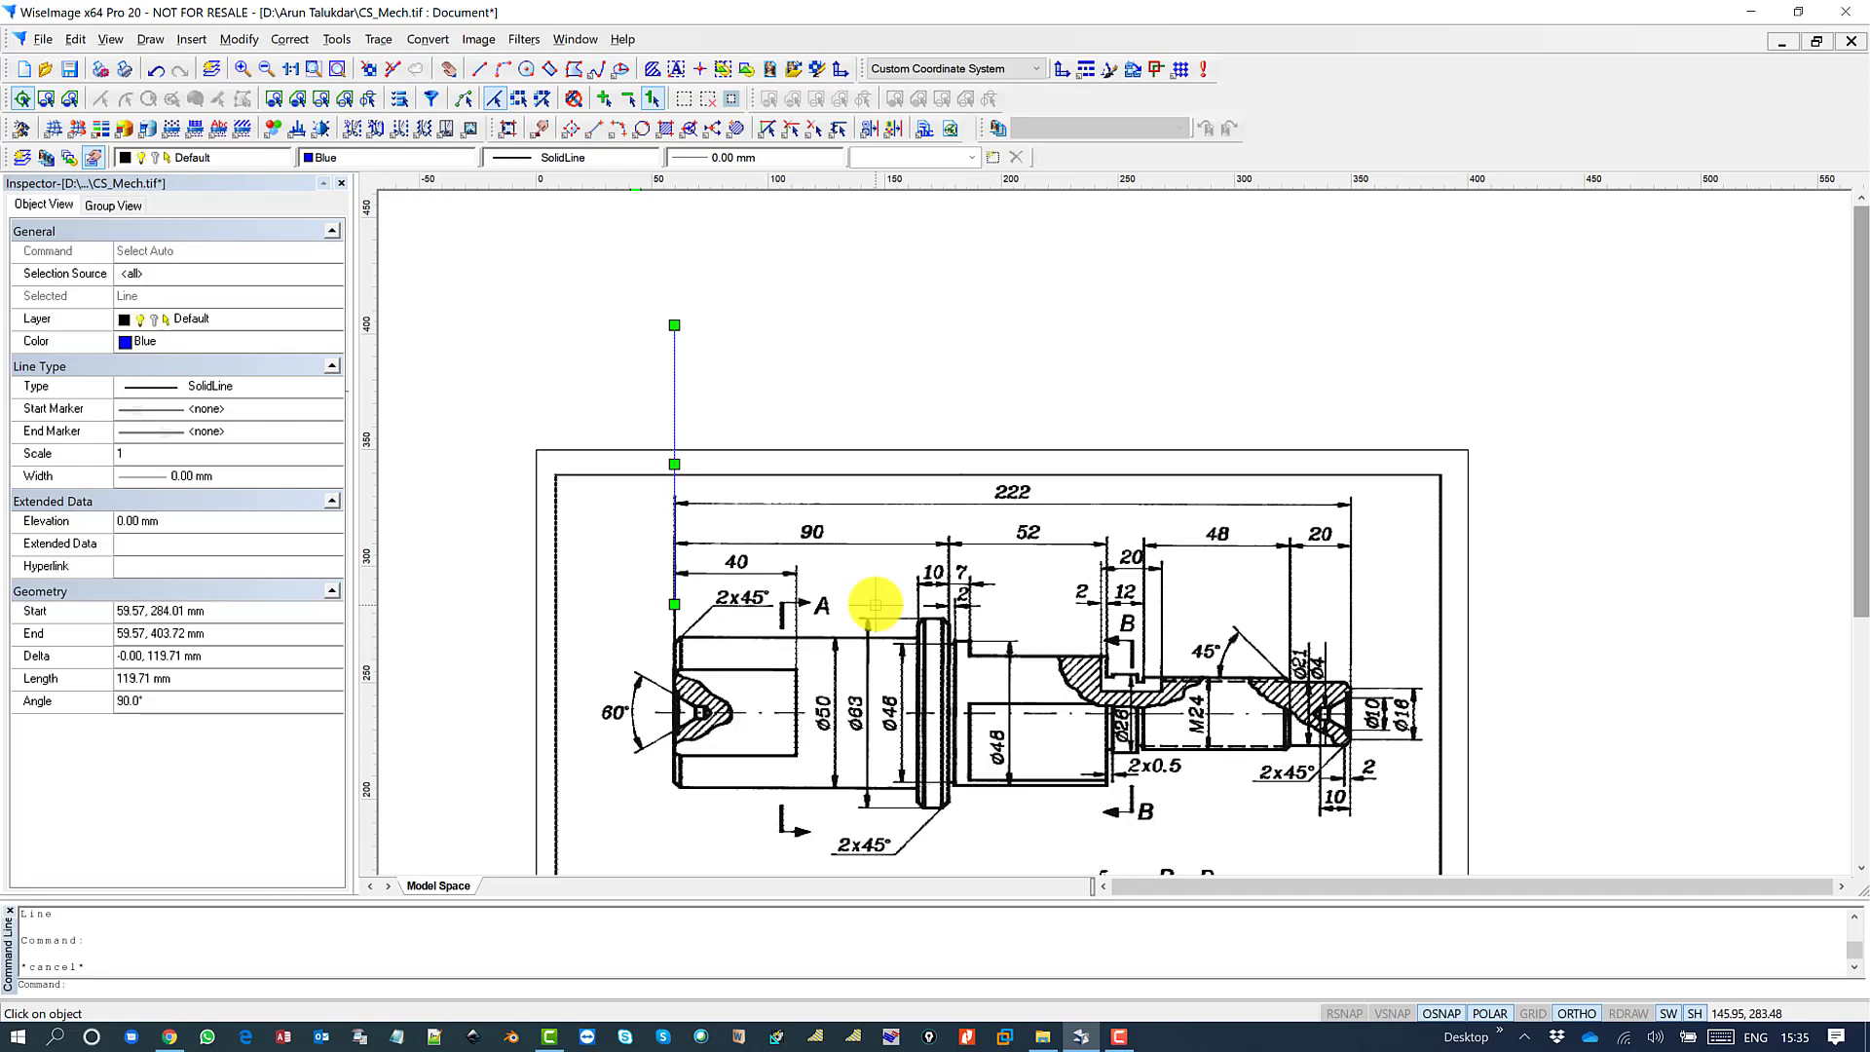
# - Offset the blue line 222 mm to the right to compare it with the drawing's 222 dimension
pyautogui.write('offset')
pyautogui.press('Return')
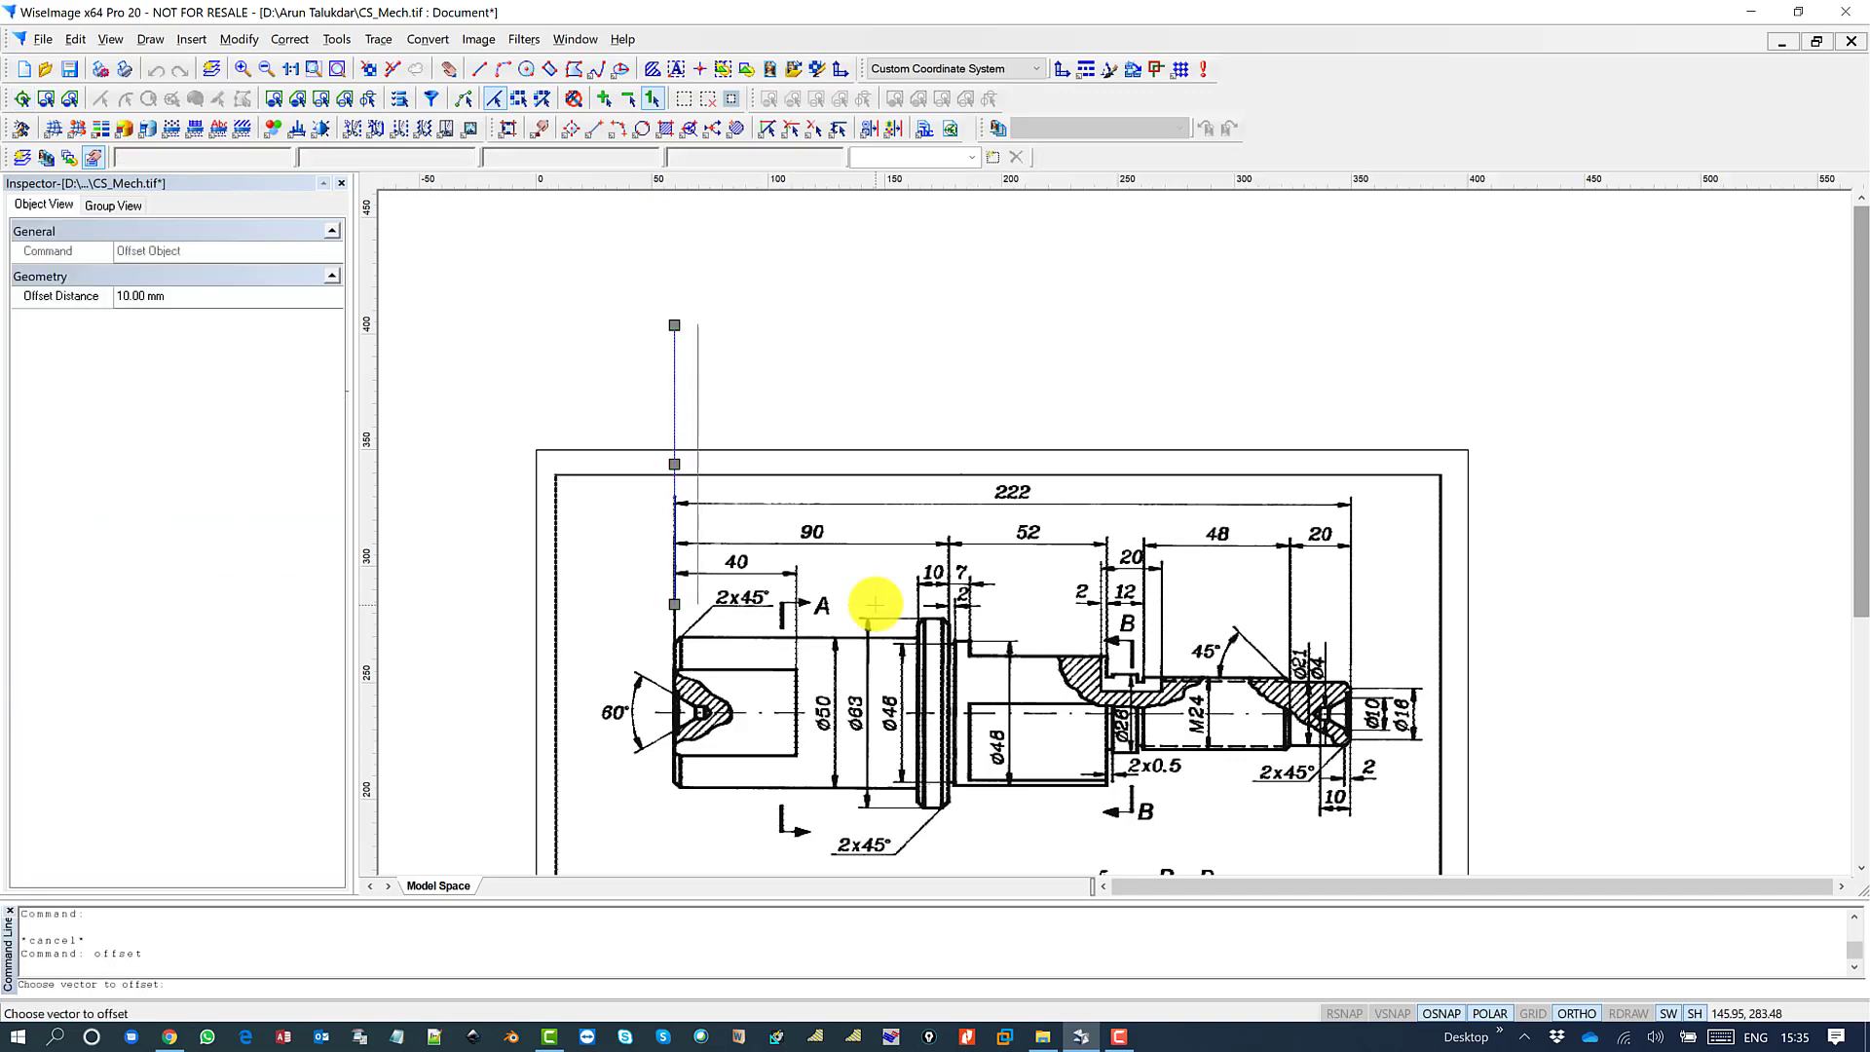
pyautogui.click(202, 296)
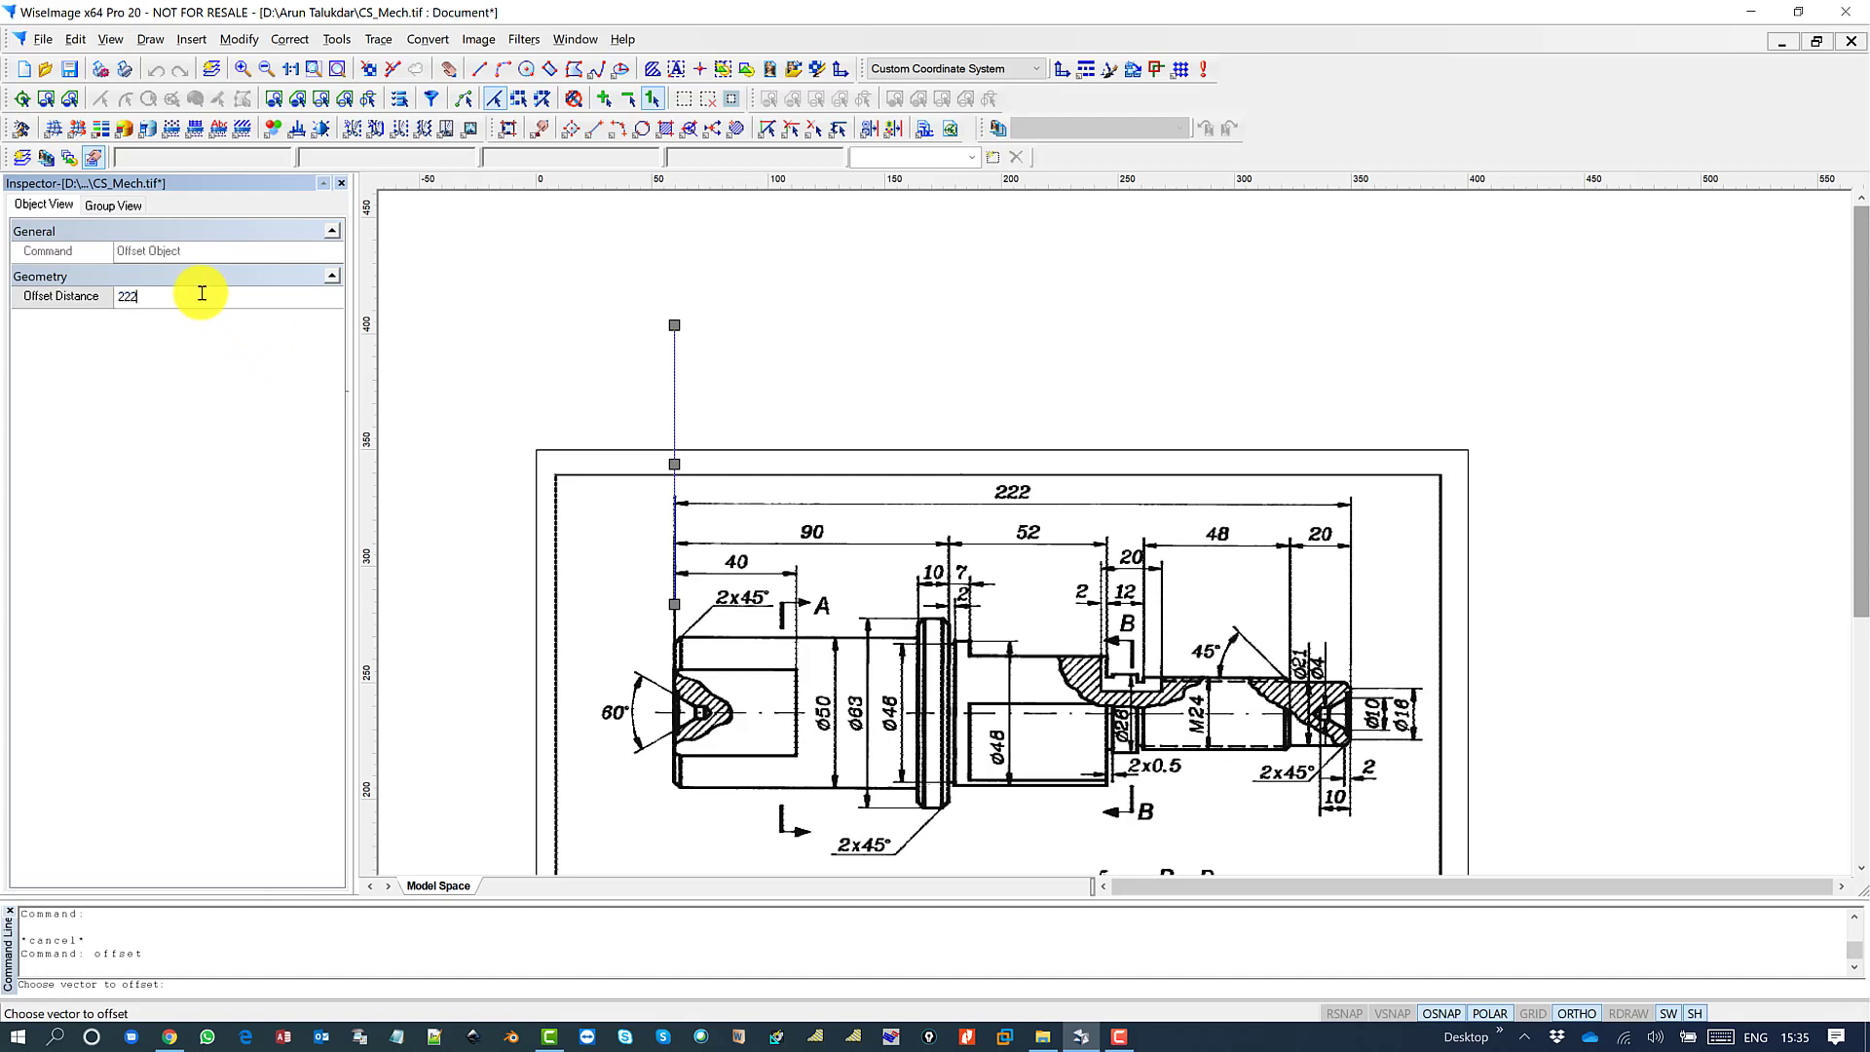
pyautogui.write('222')
pyautogui.press('Return')
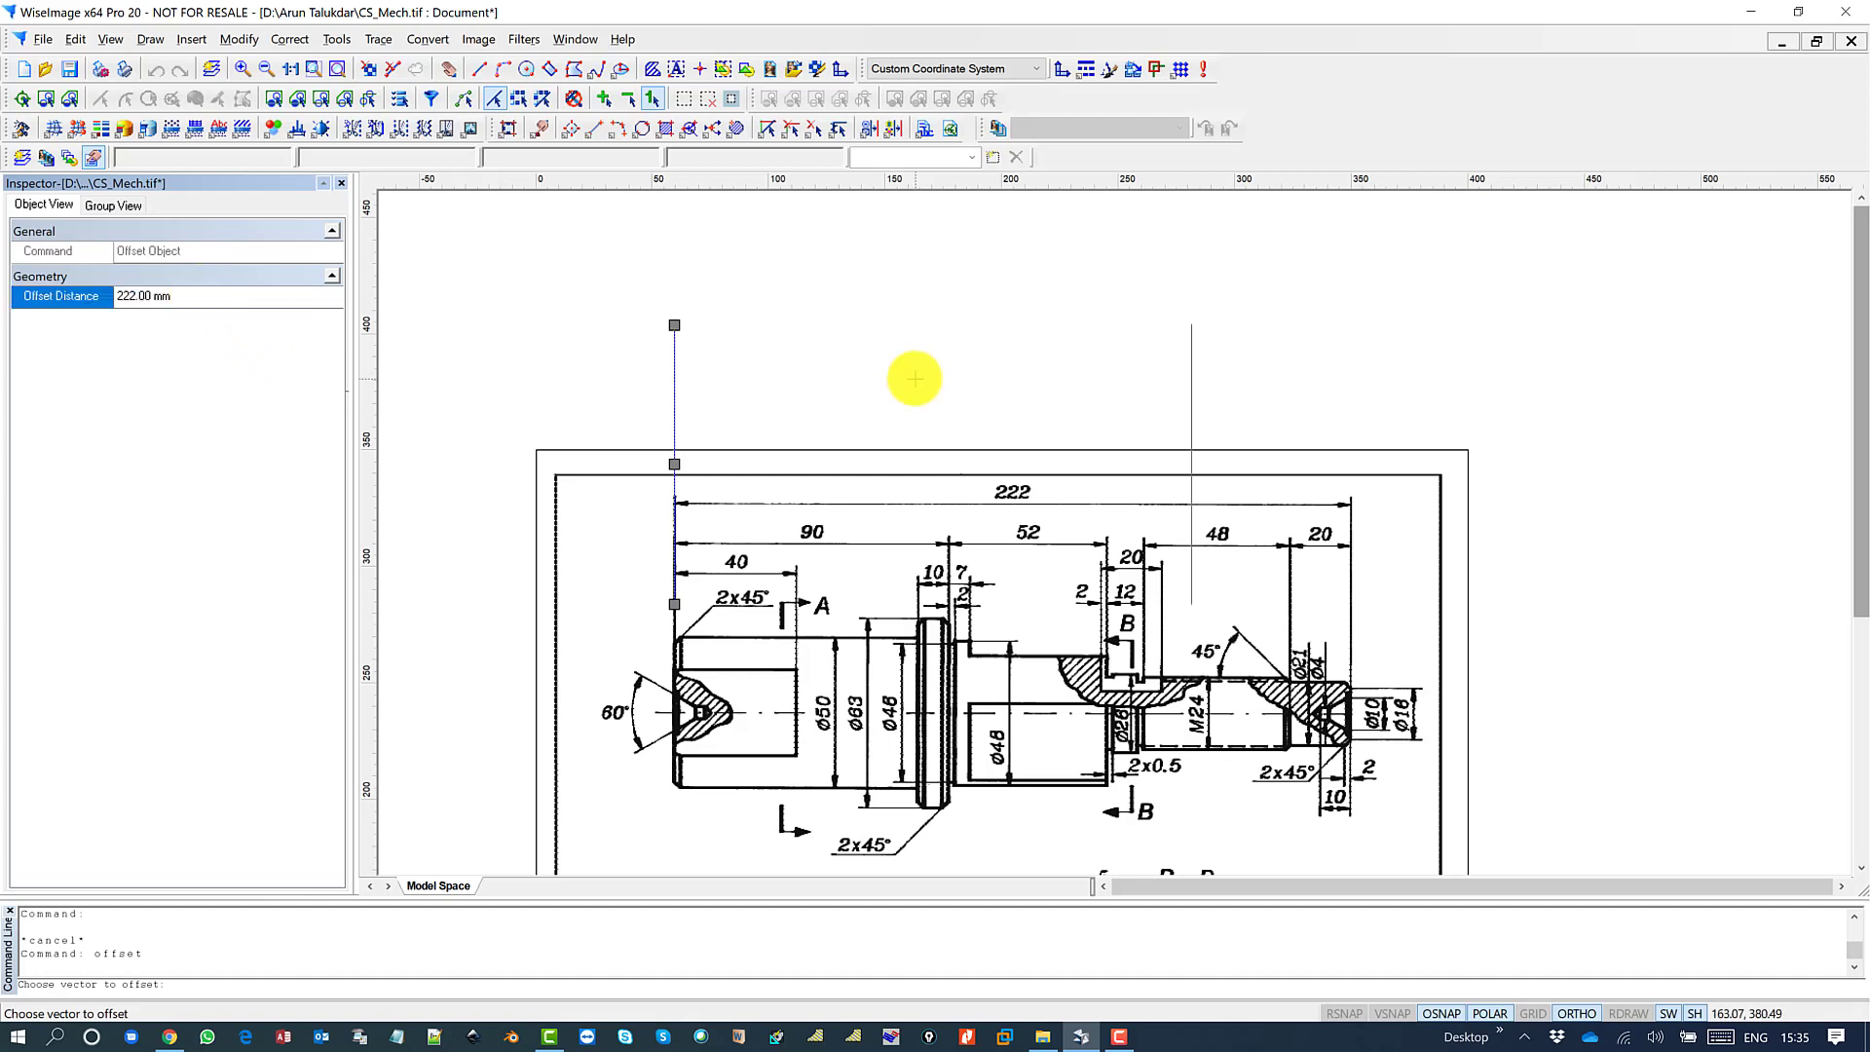
pyautogui.click(1256, 364)
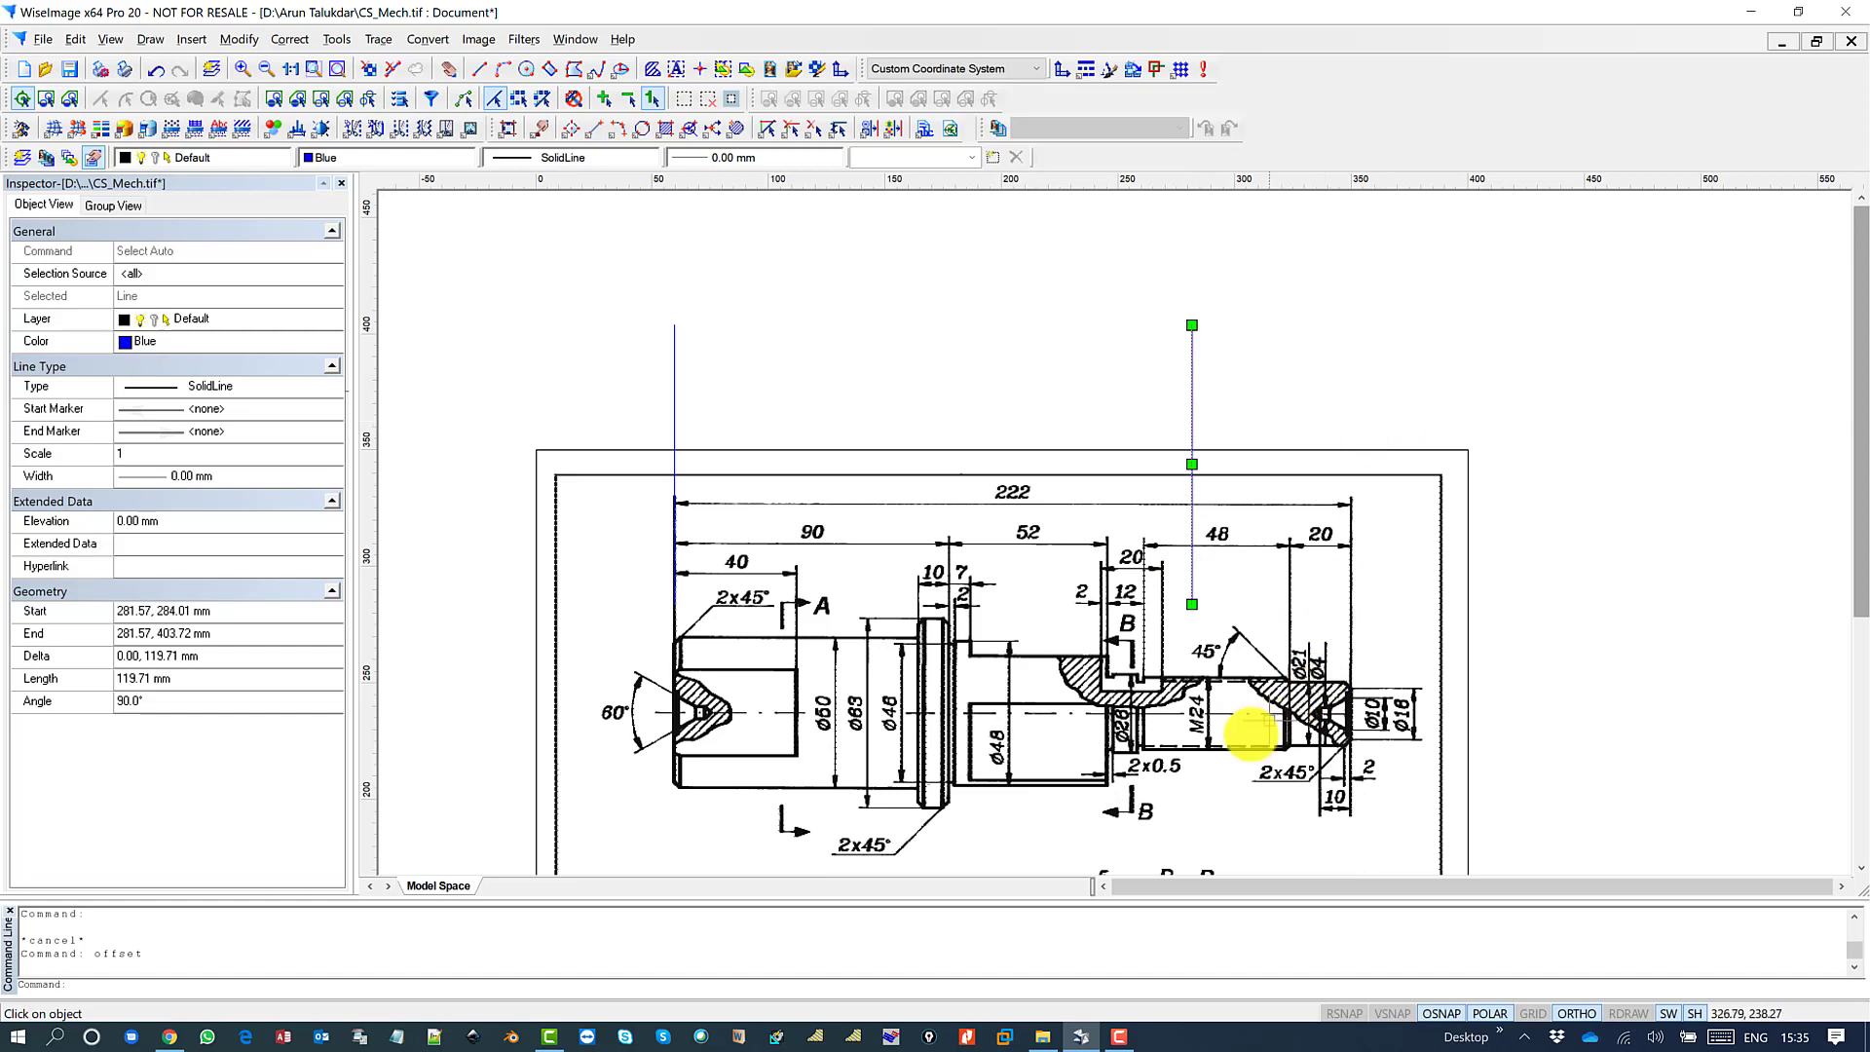
# - Delete the offset copy of the blue line
pyautogui.moveTo(1224, 675); pyautogui.dragTo(1297, 511, button='middle')
pyautogui.moveTo(1150, 515); pyautogui.dragTo(1118, 571, button='middle')
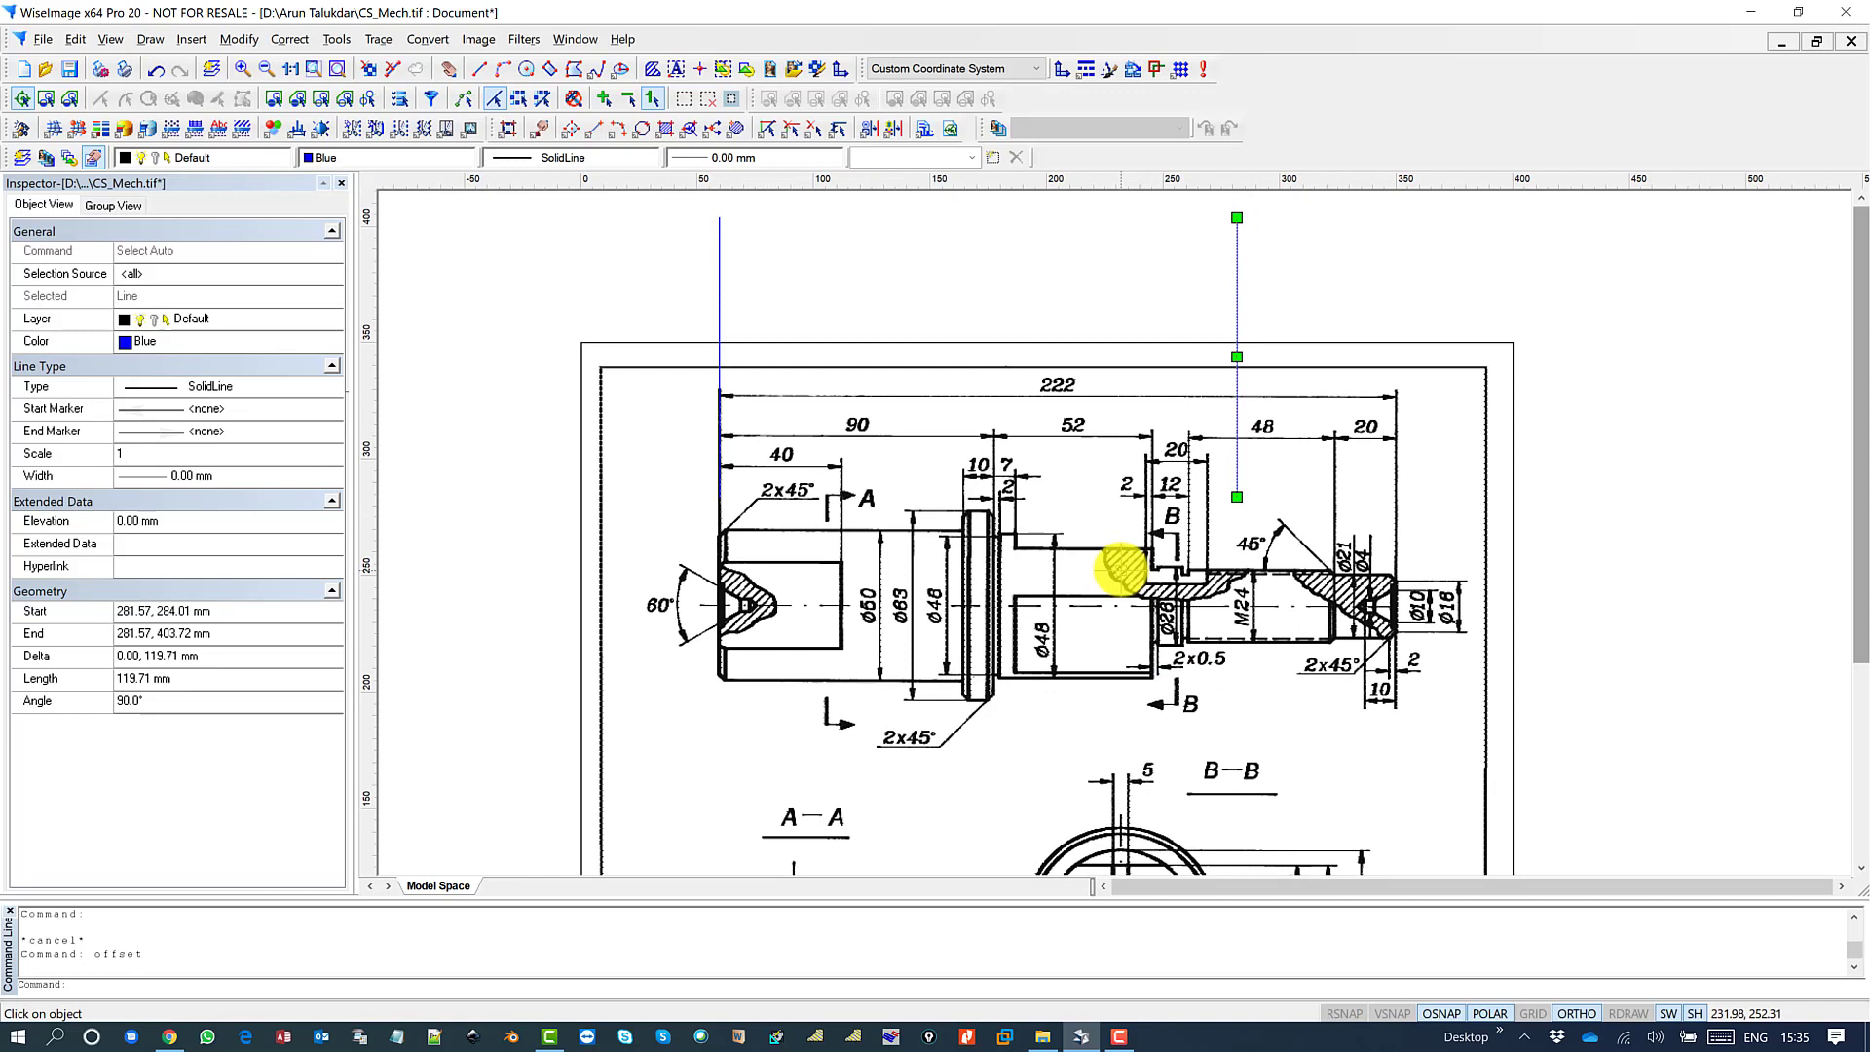
pyautogui.press('Delete')
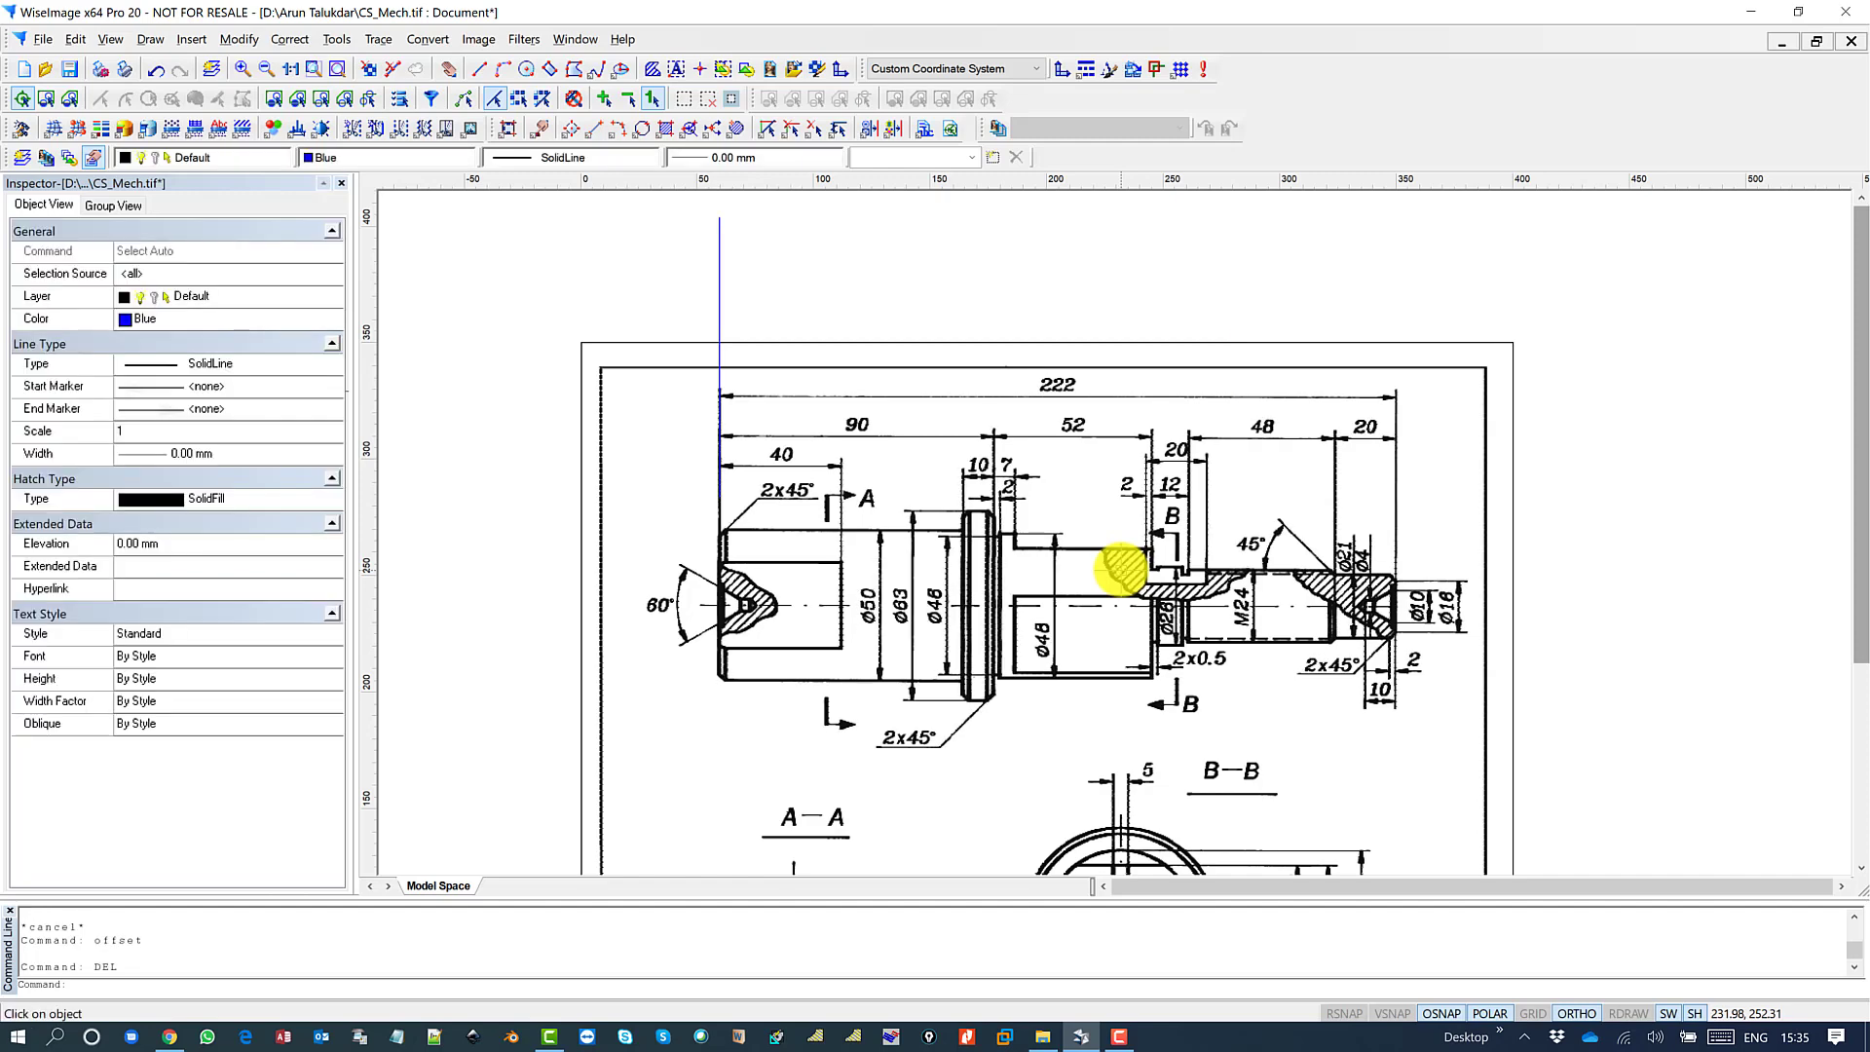
# - Create a new custom coordinate system in the coordinate system settings
pyautogui.click(337, 39)
pyautogui.moveTo(399, 175)
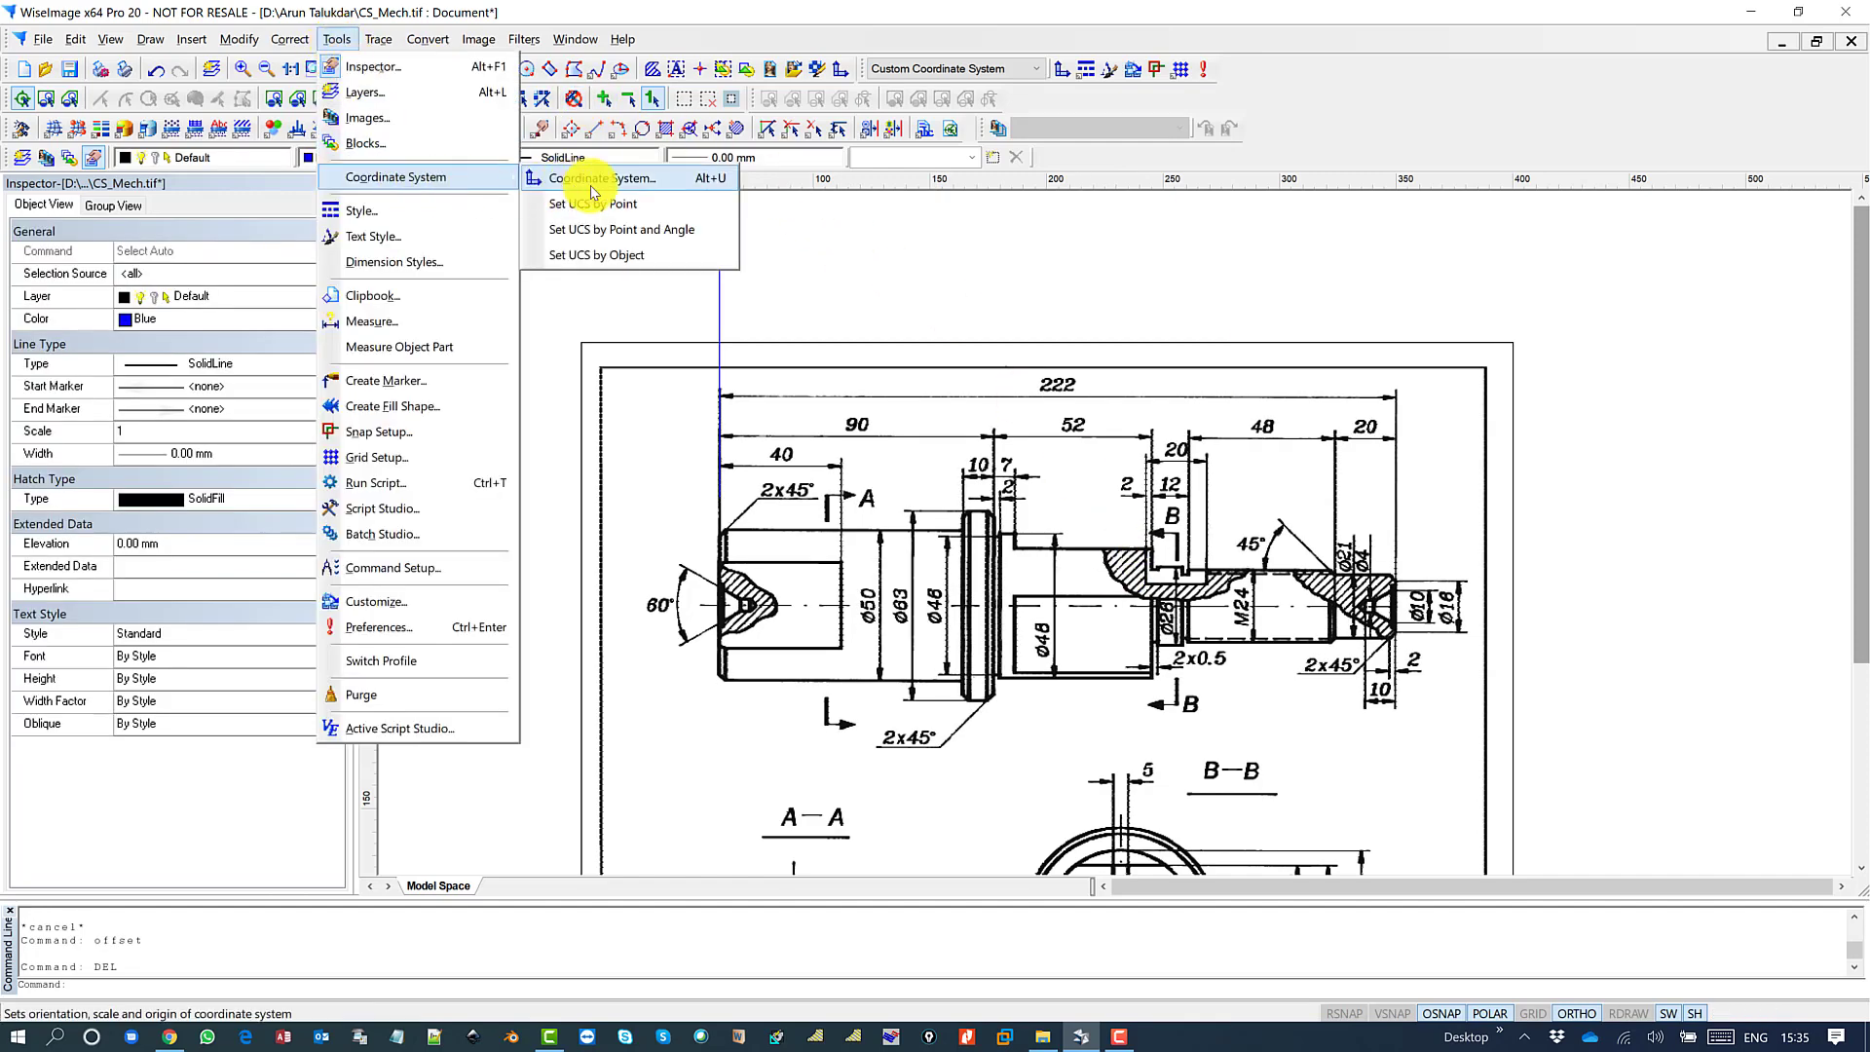
pyautogui.click(644, 189)
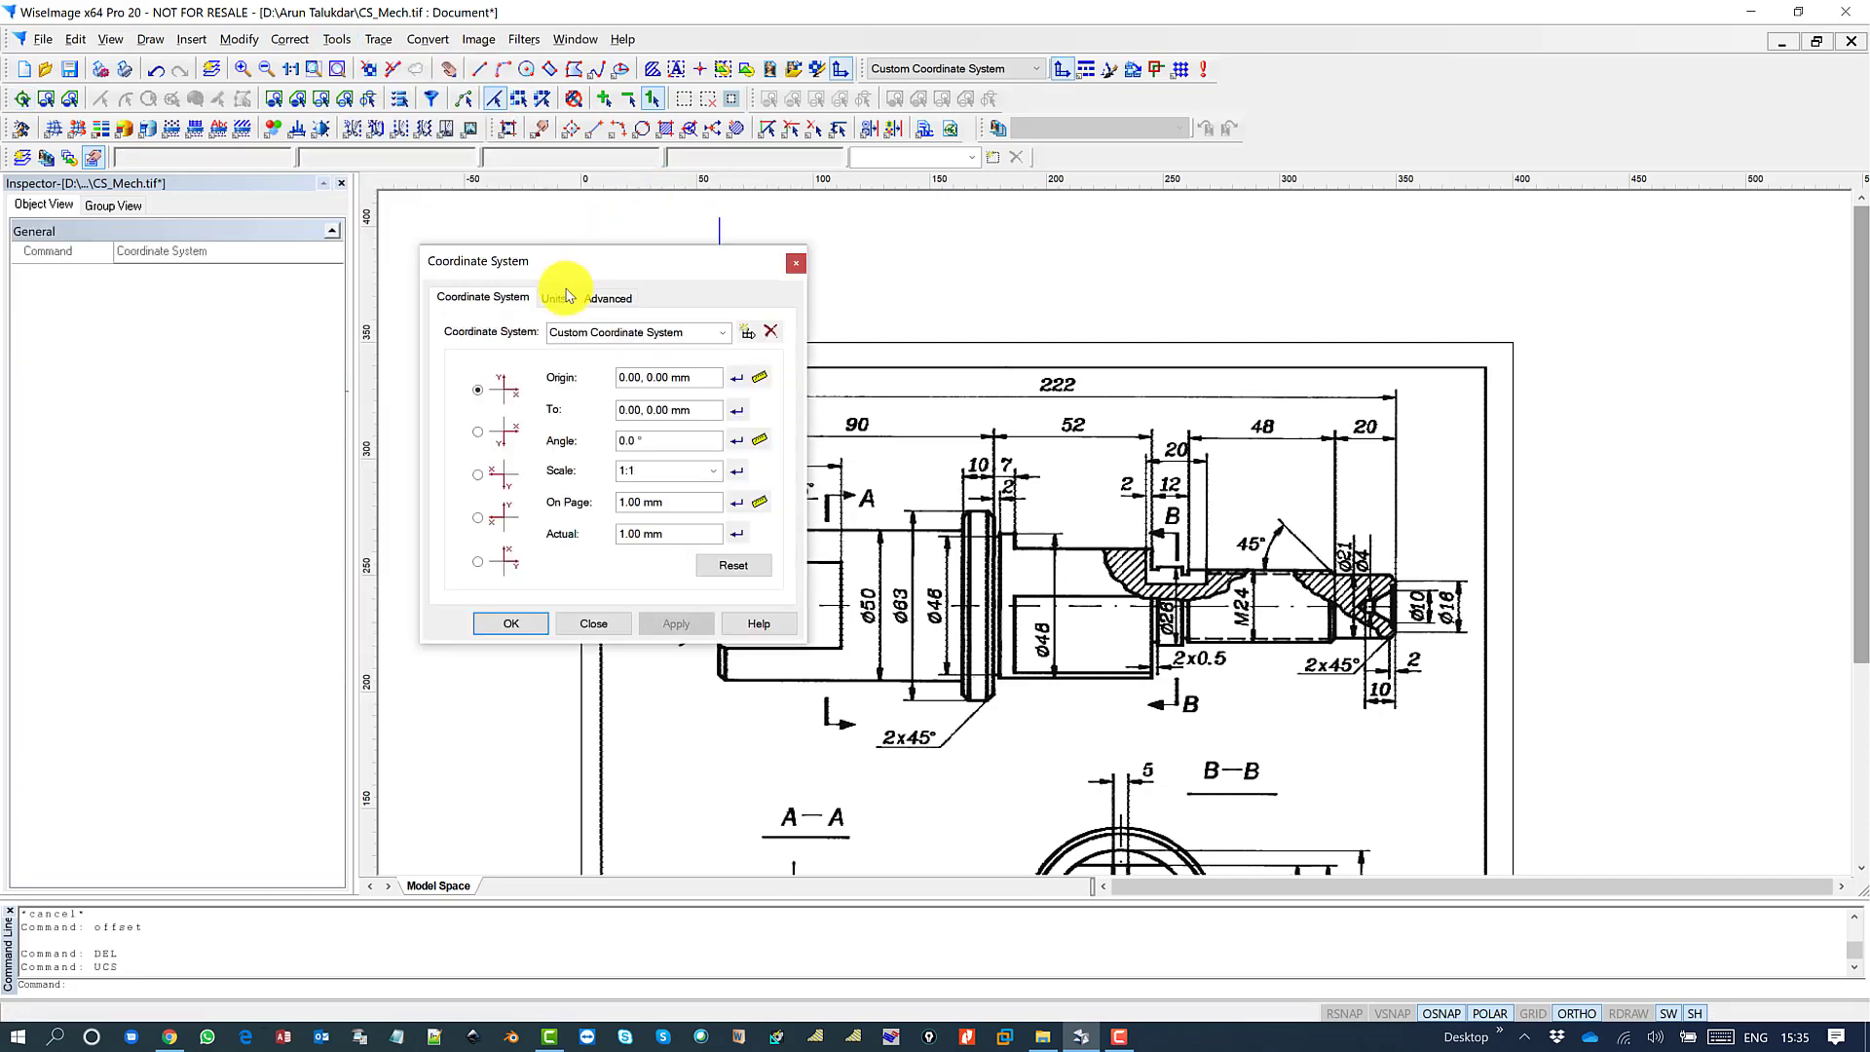
pyautogui.click(748, 338)
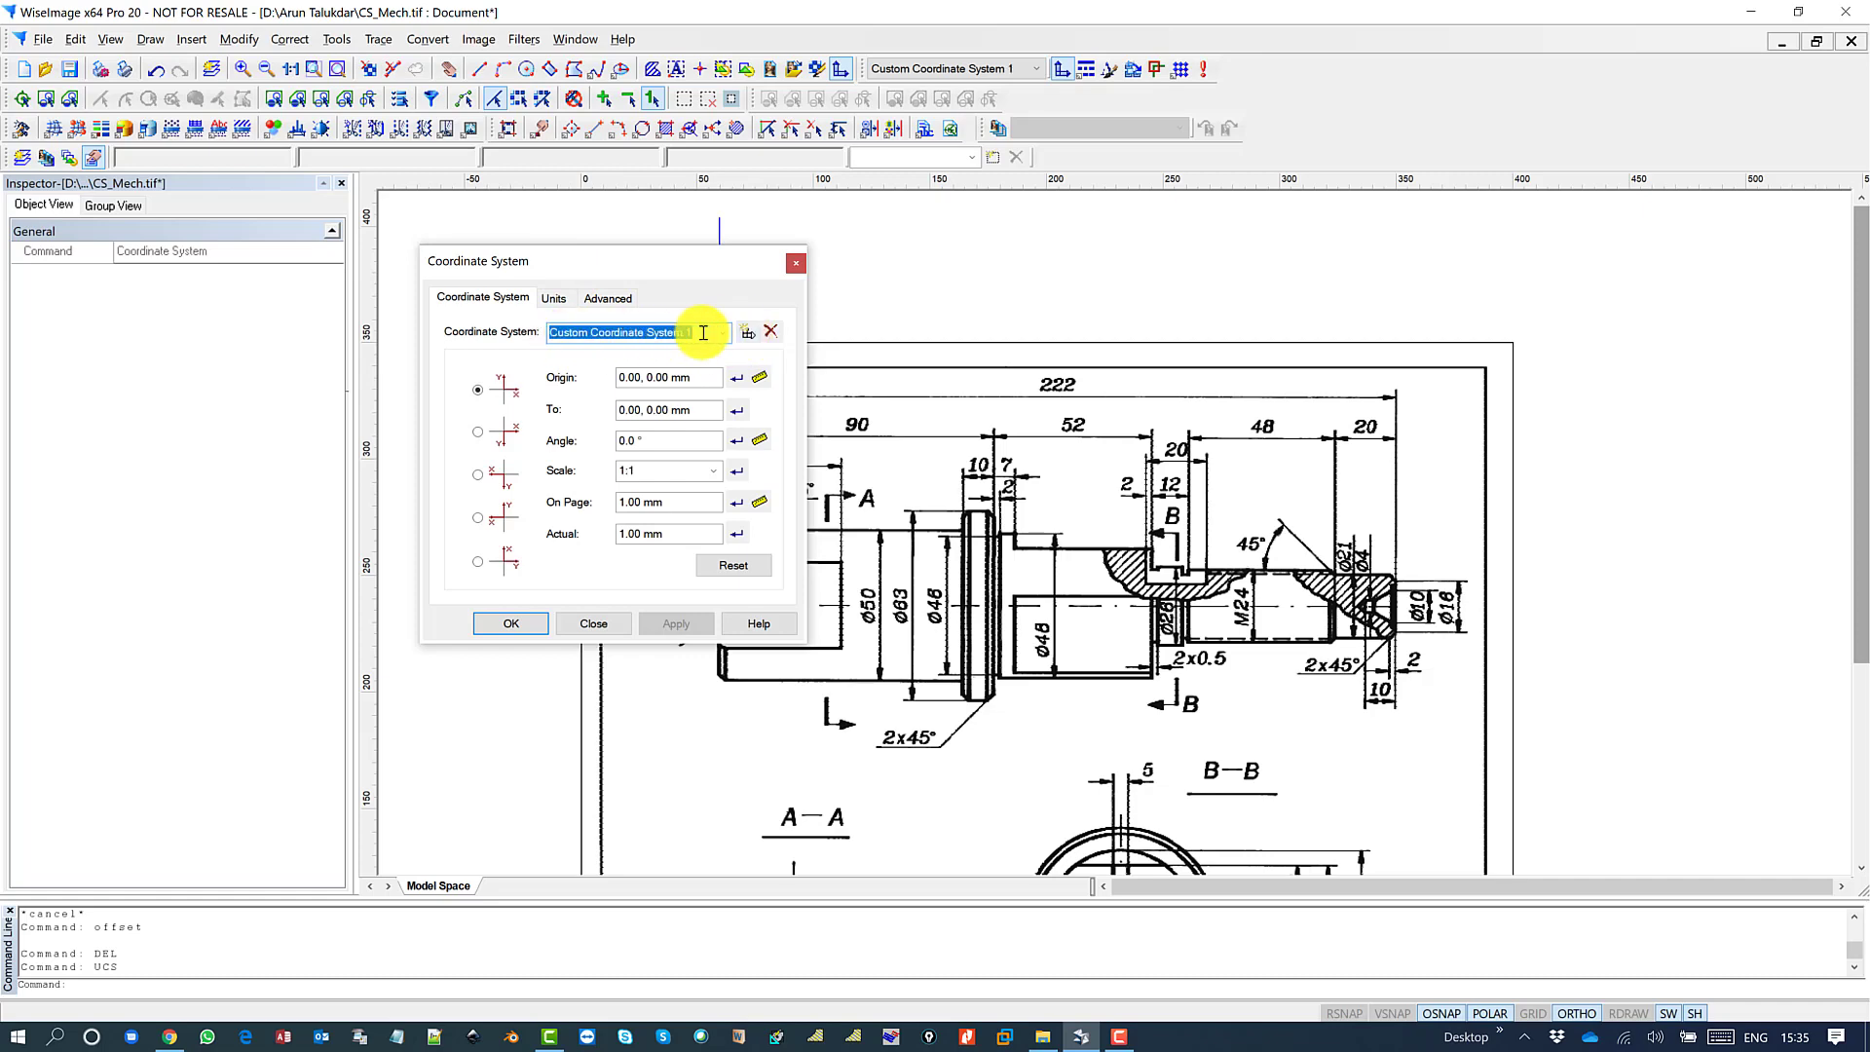
# - Set the coordinate system's on-page length by measuring horizontally between the left and right extension lines of the 222 dimension
pyautogui.click(760, 503)
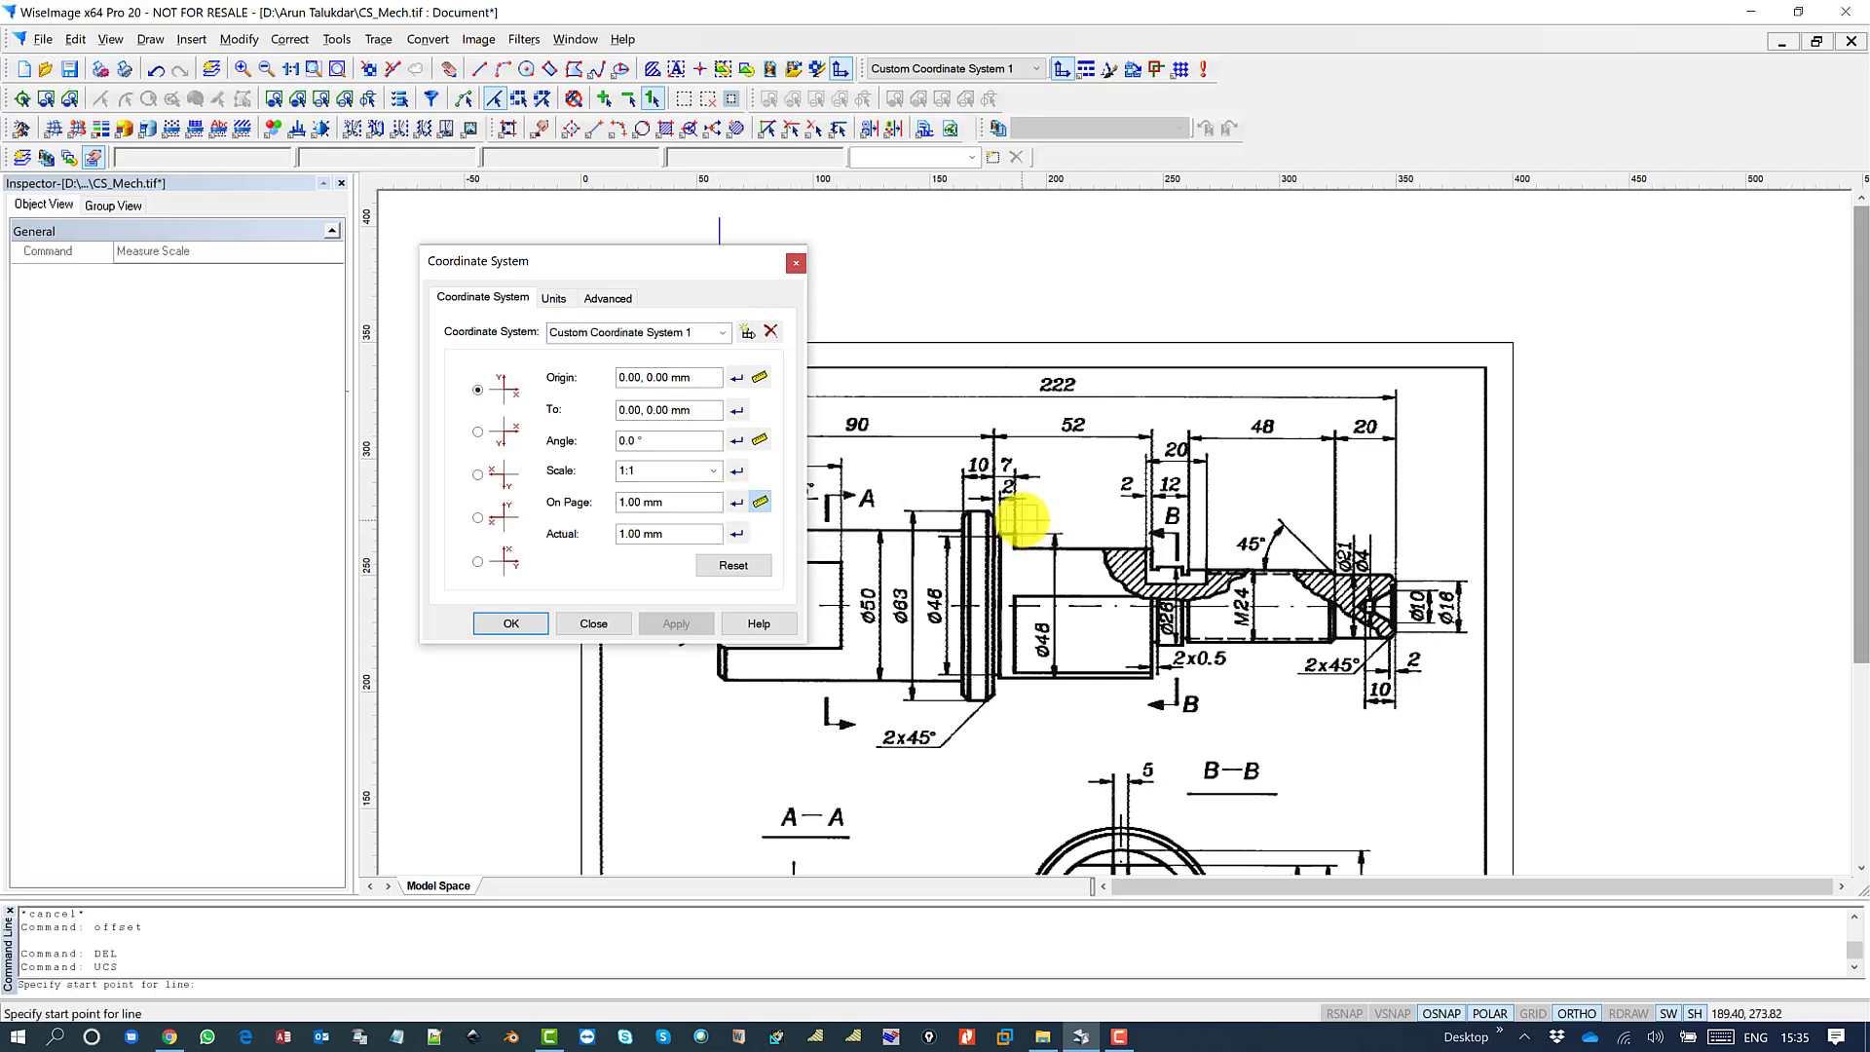
pyautogui.moveTo(1022, 522); pyautogui.dragTo(1266, 552, button='middle')
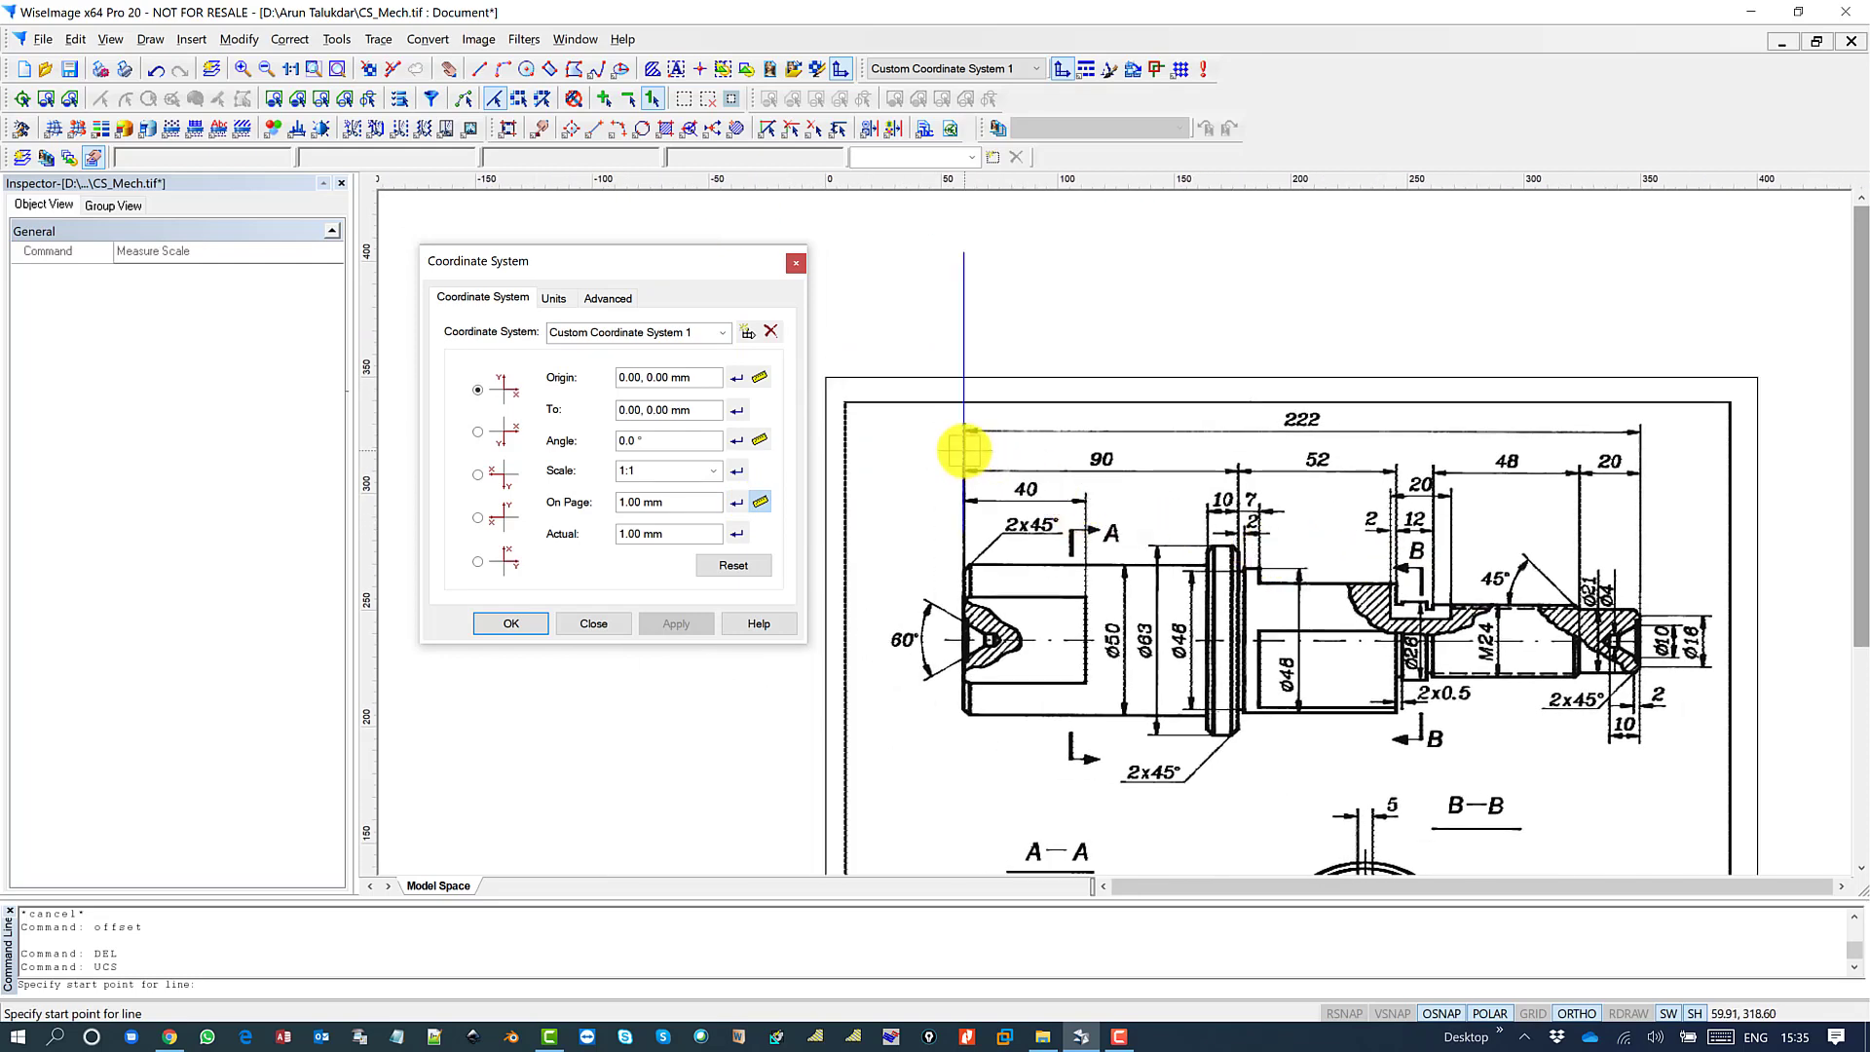
pyautogui.scroll(3, 964, 450)
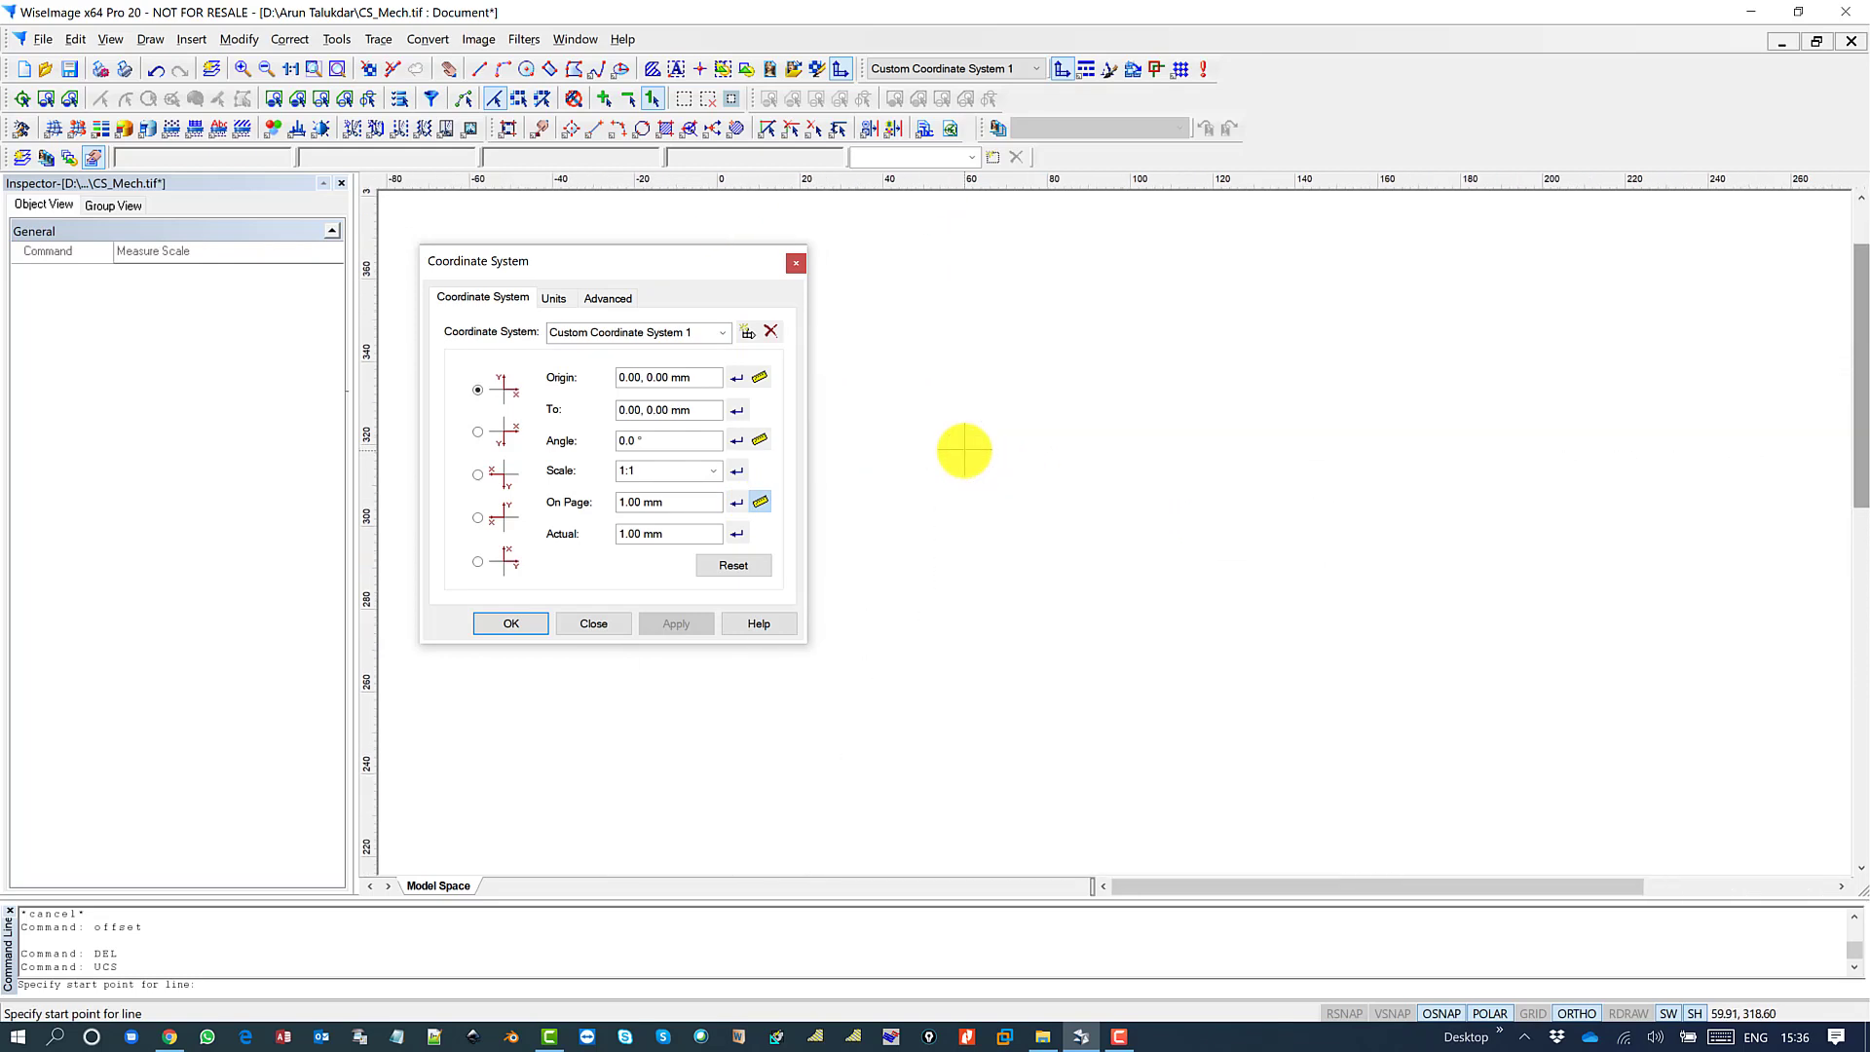
pyautogui.click(964, 450)
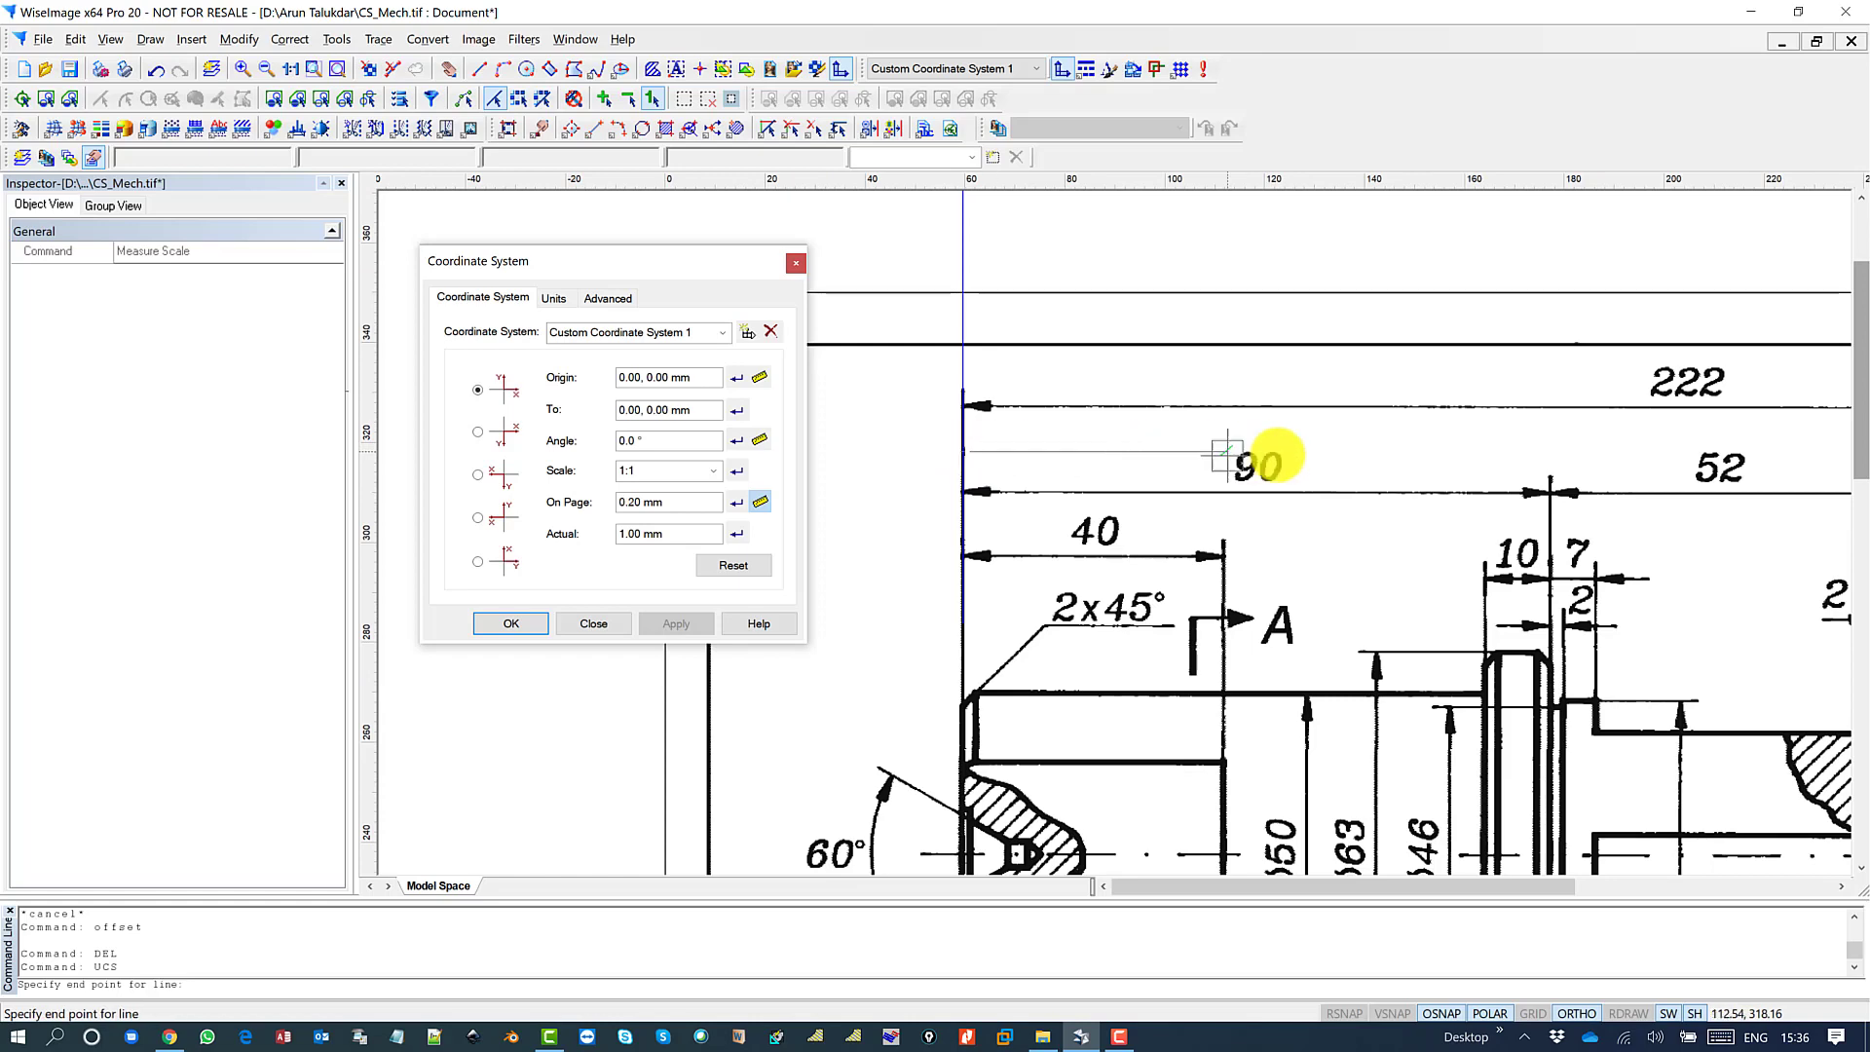
pyautogui.scroll(-3, 822, 451)
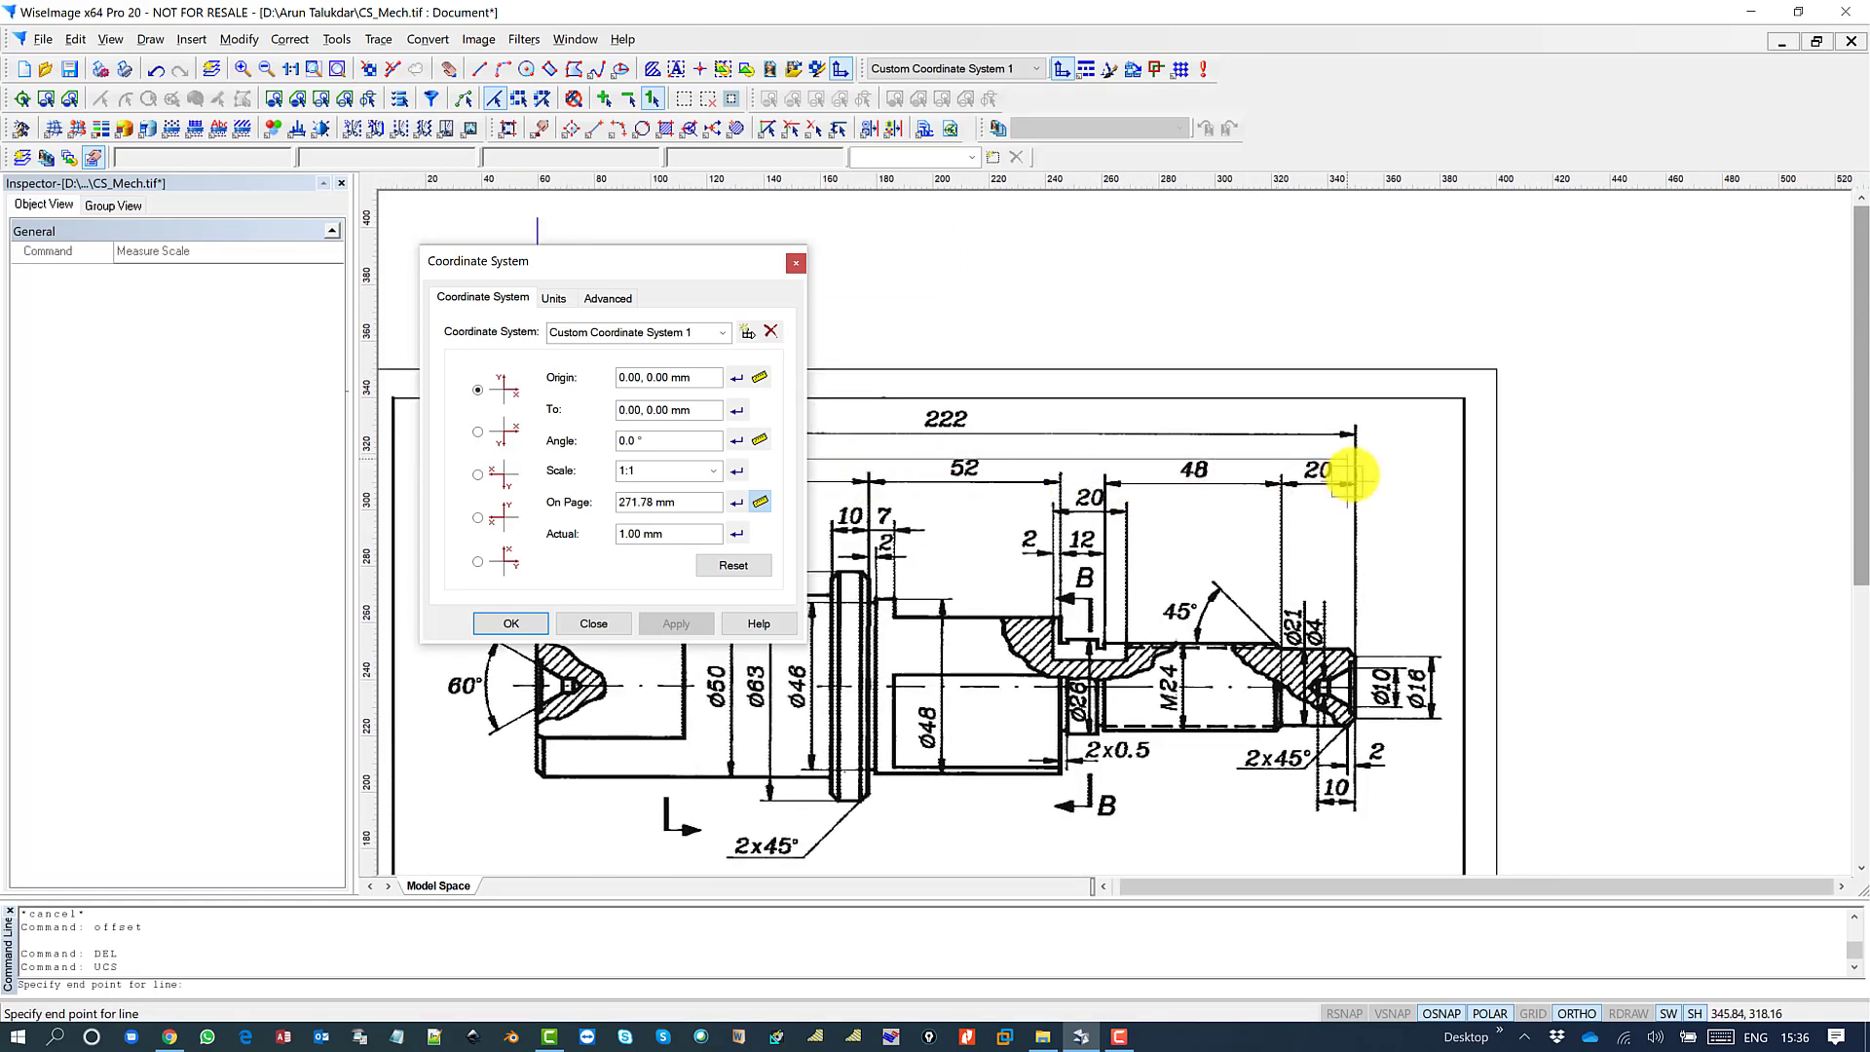
pyautogui.scroll(5, 1348, 467)
pyautogui.scroll(3, 1352, 443)
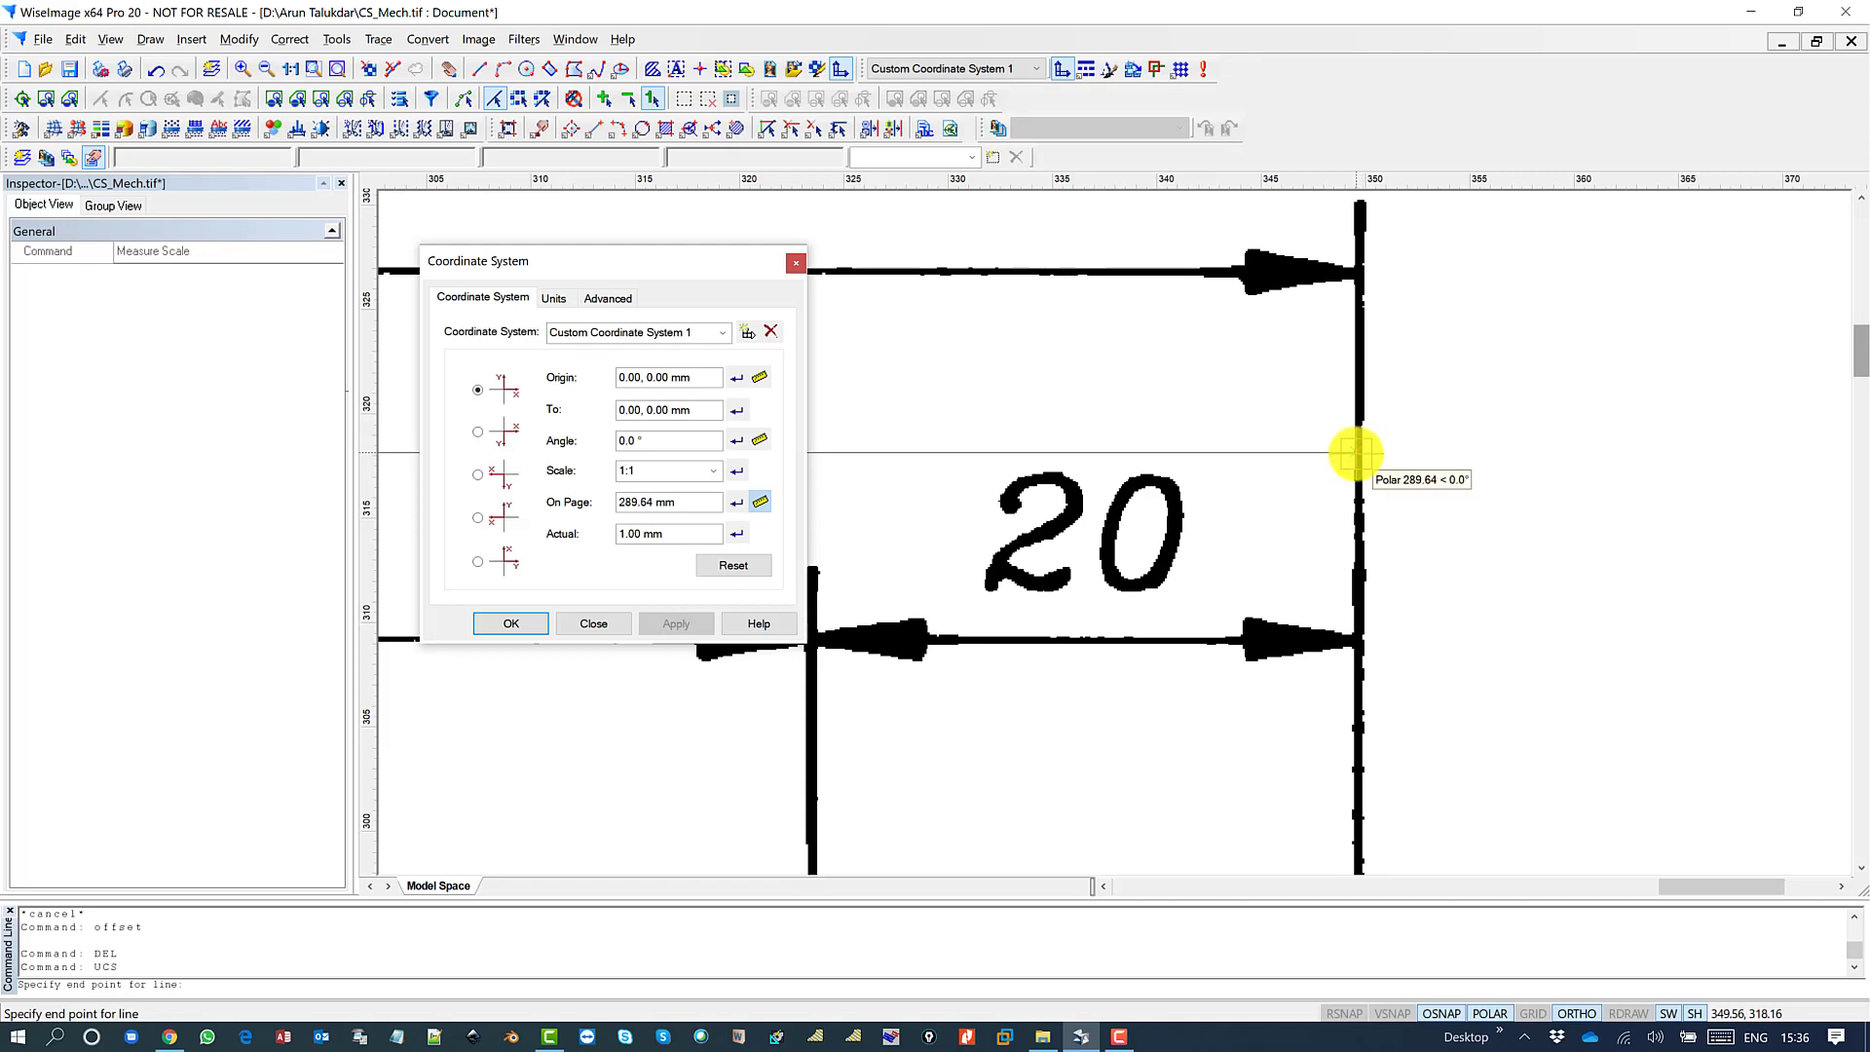
pyautogui.click(1357, 452)
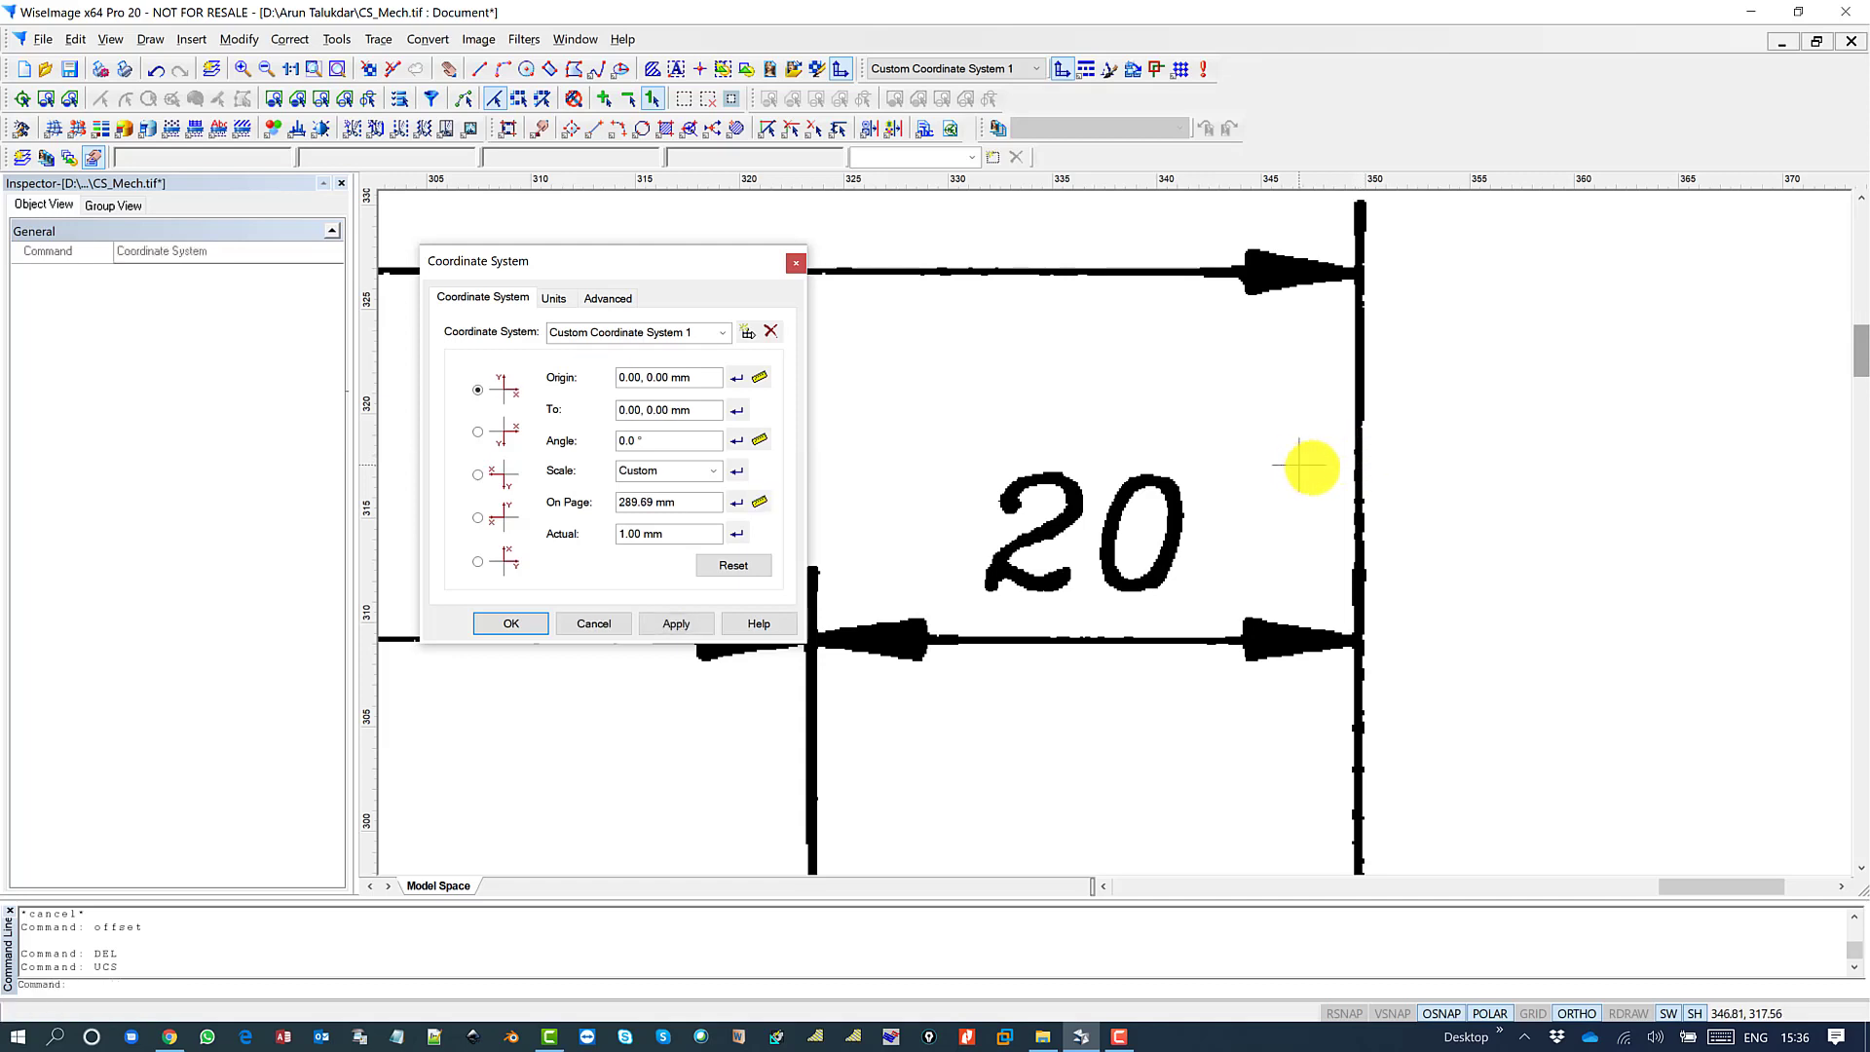
# - Set the custom coordinate system's on-page length to 290 mm
pyautogui.moveTo(1305, 464); pyautogui.dragTo(1678, 479, button='middle')
pyautogui.scroll(-4, 1561, 459)
pyautogui.moveTo(1176, 440); pyautogui.dragTo(1548, 444, button='middle')
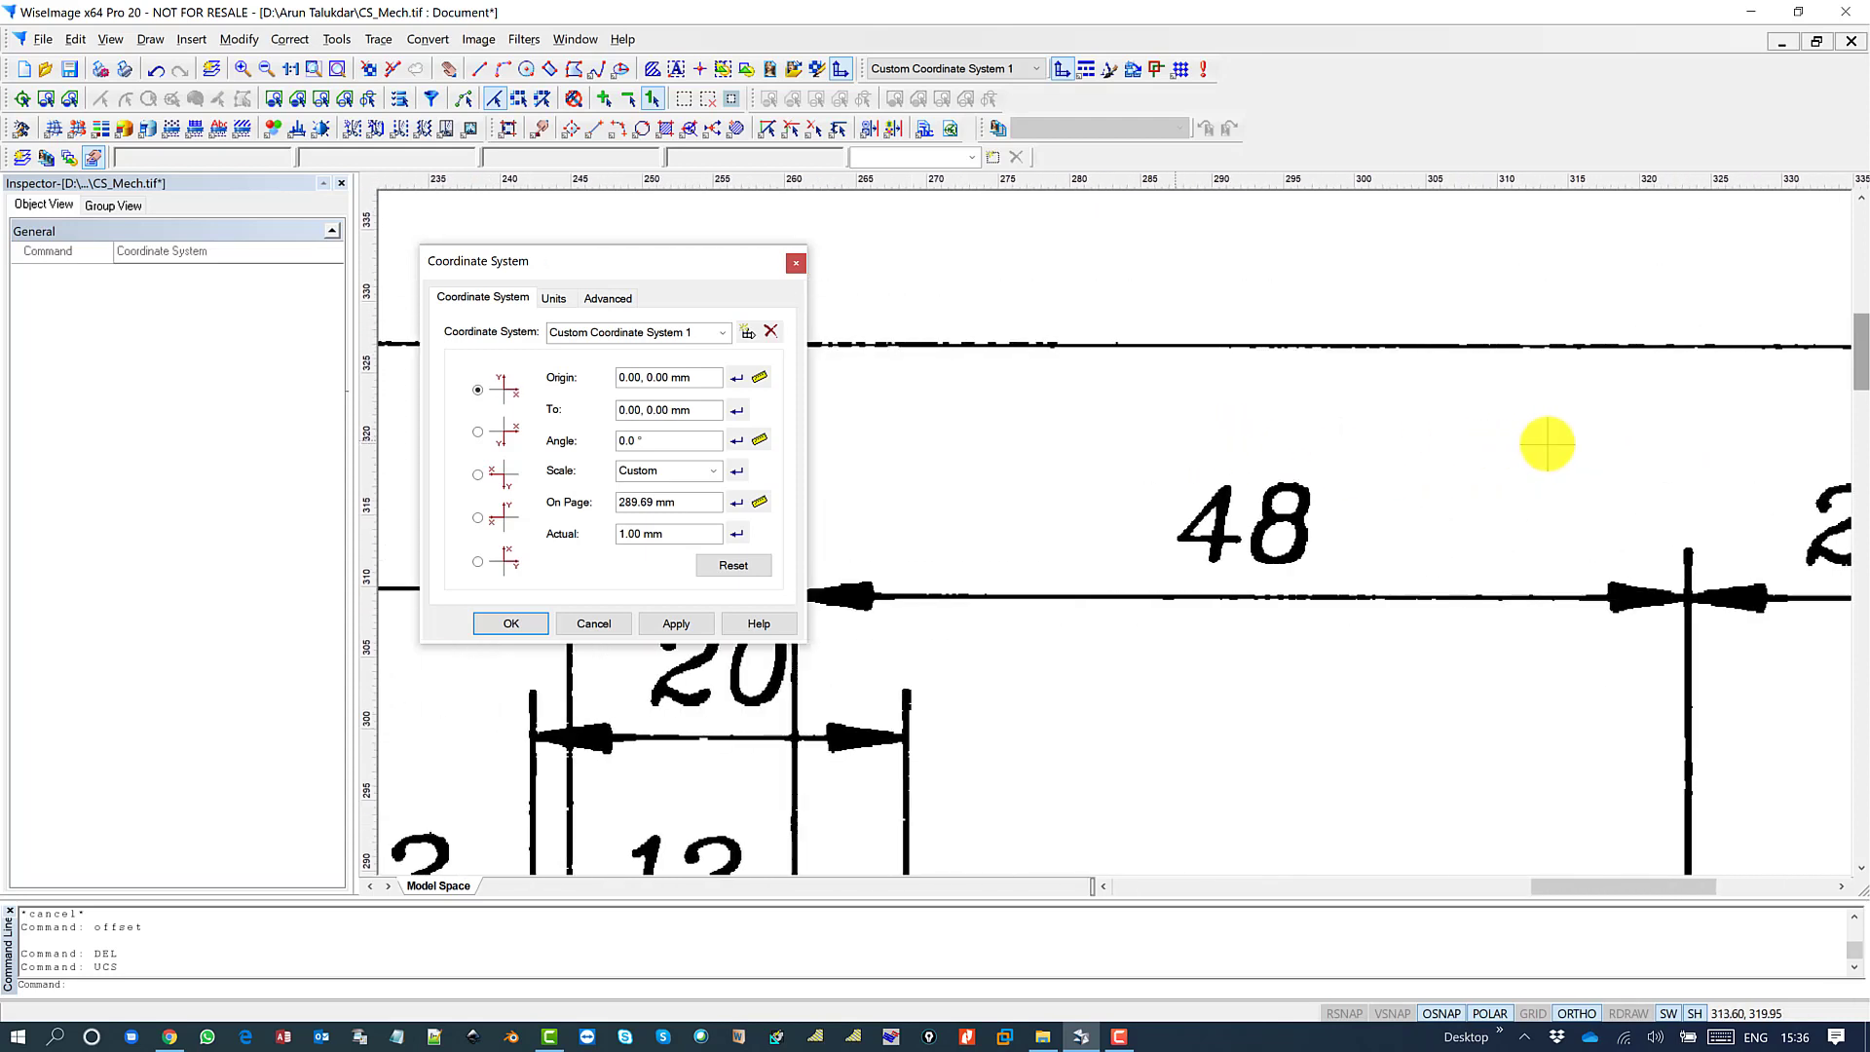
pyautogui.moveTo(674, 503); pyautogui.dragTo(609, 504)
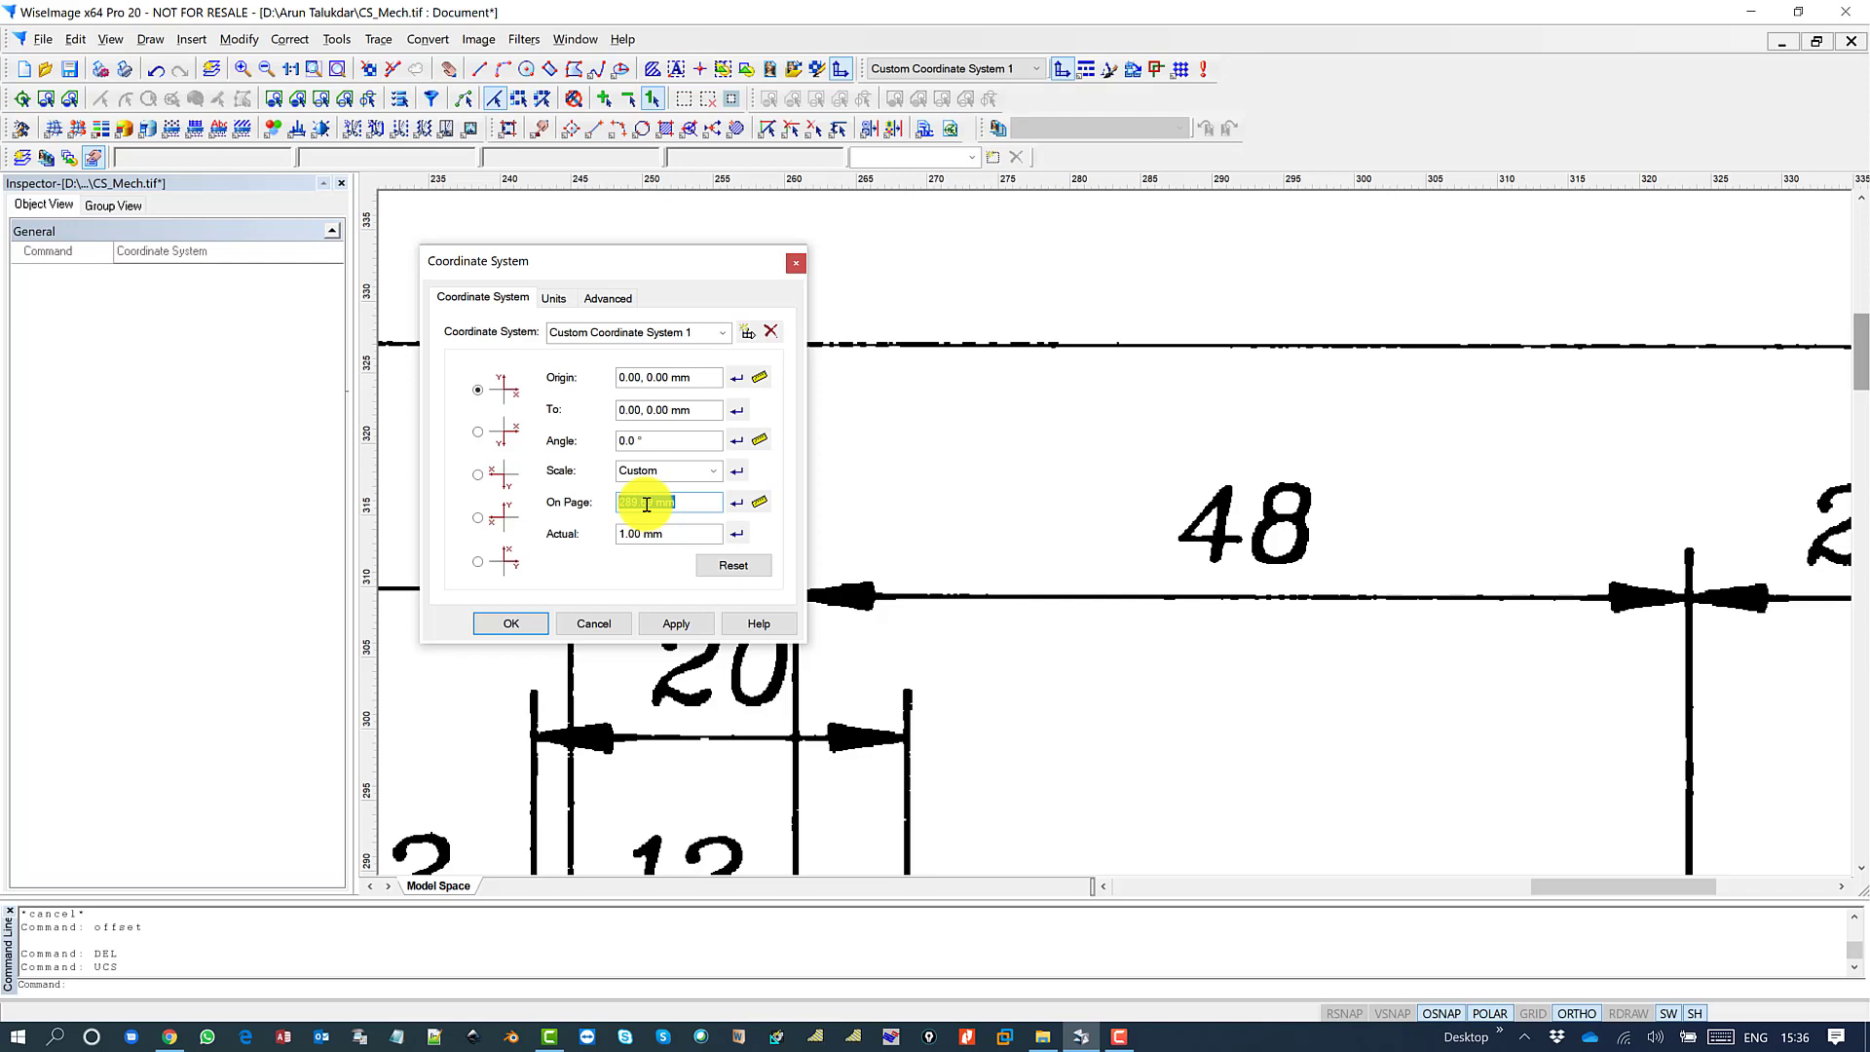
pyautogui.write('290')
pyautogui.press('Return')
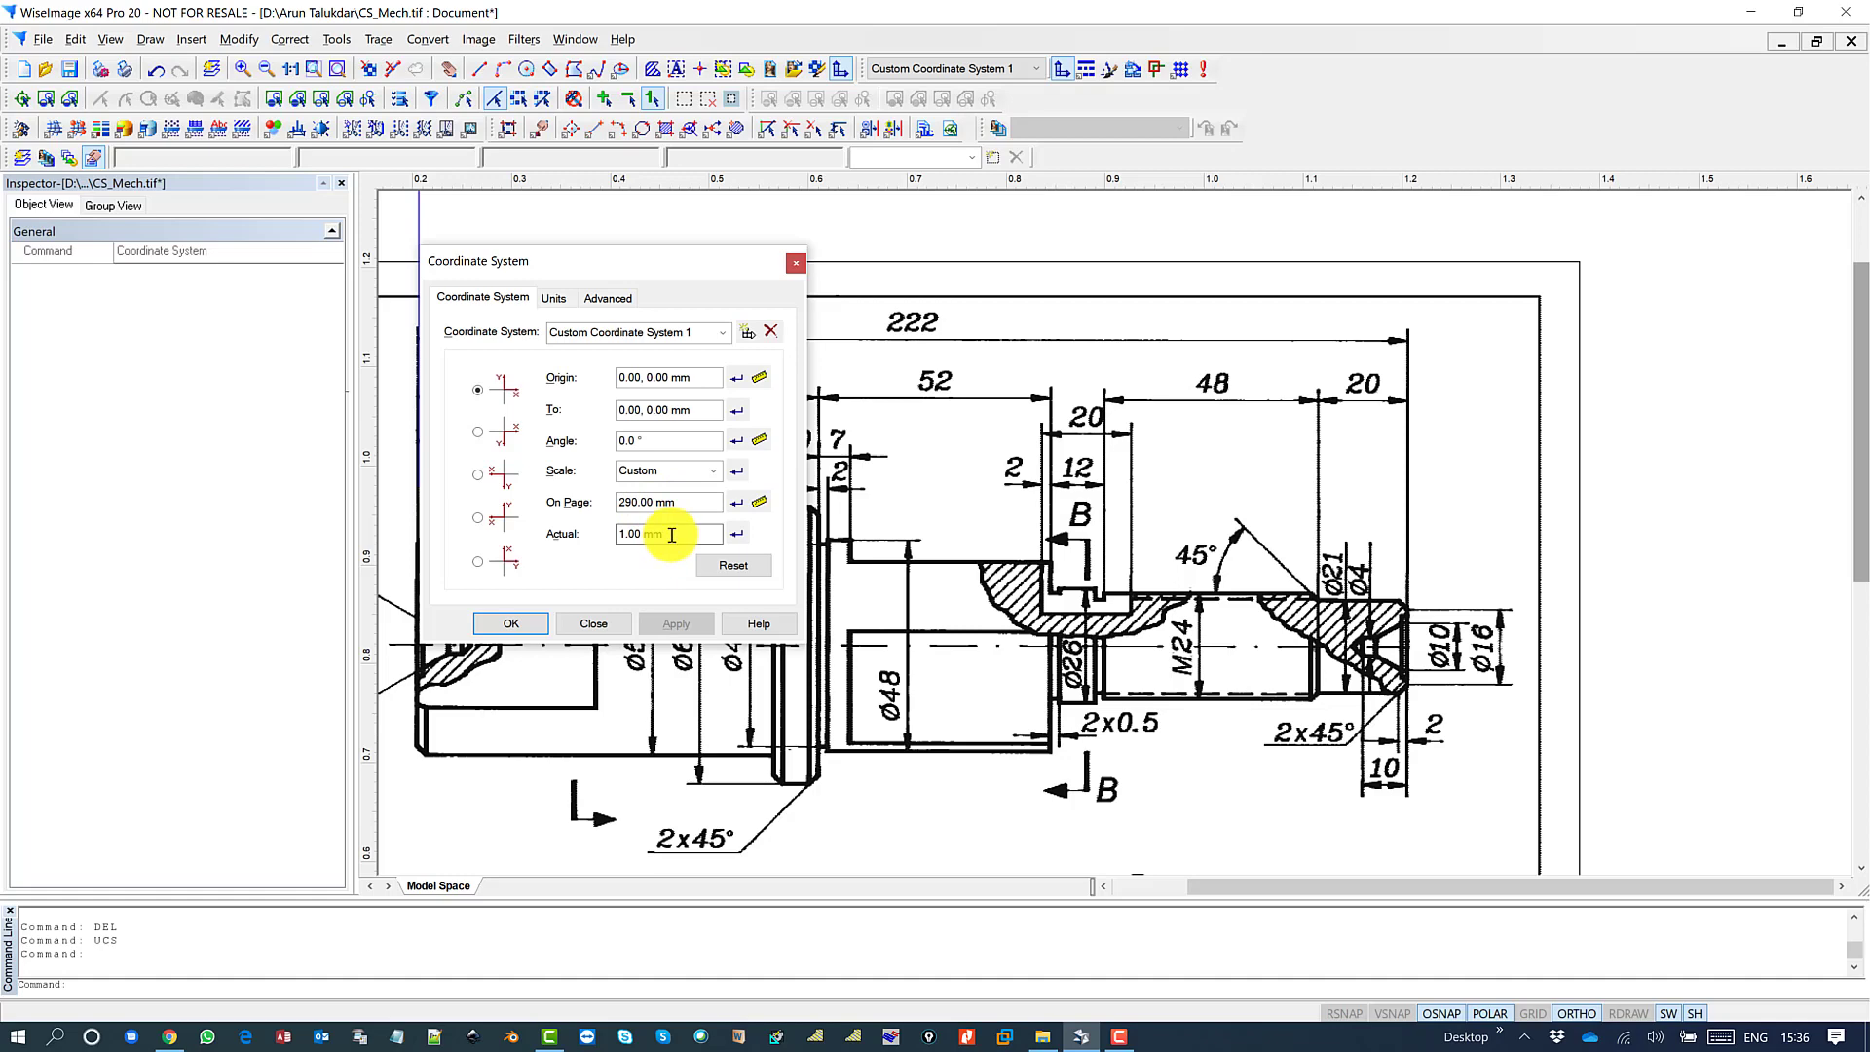
# - Set the coordinate system's actual length to 222 mm and accept the coordinate system settings
pyautogui.moveTo(672, 534); pyautogui.dragTo(596, 530)
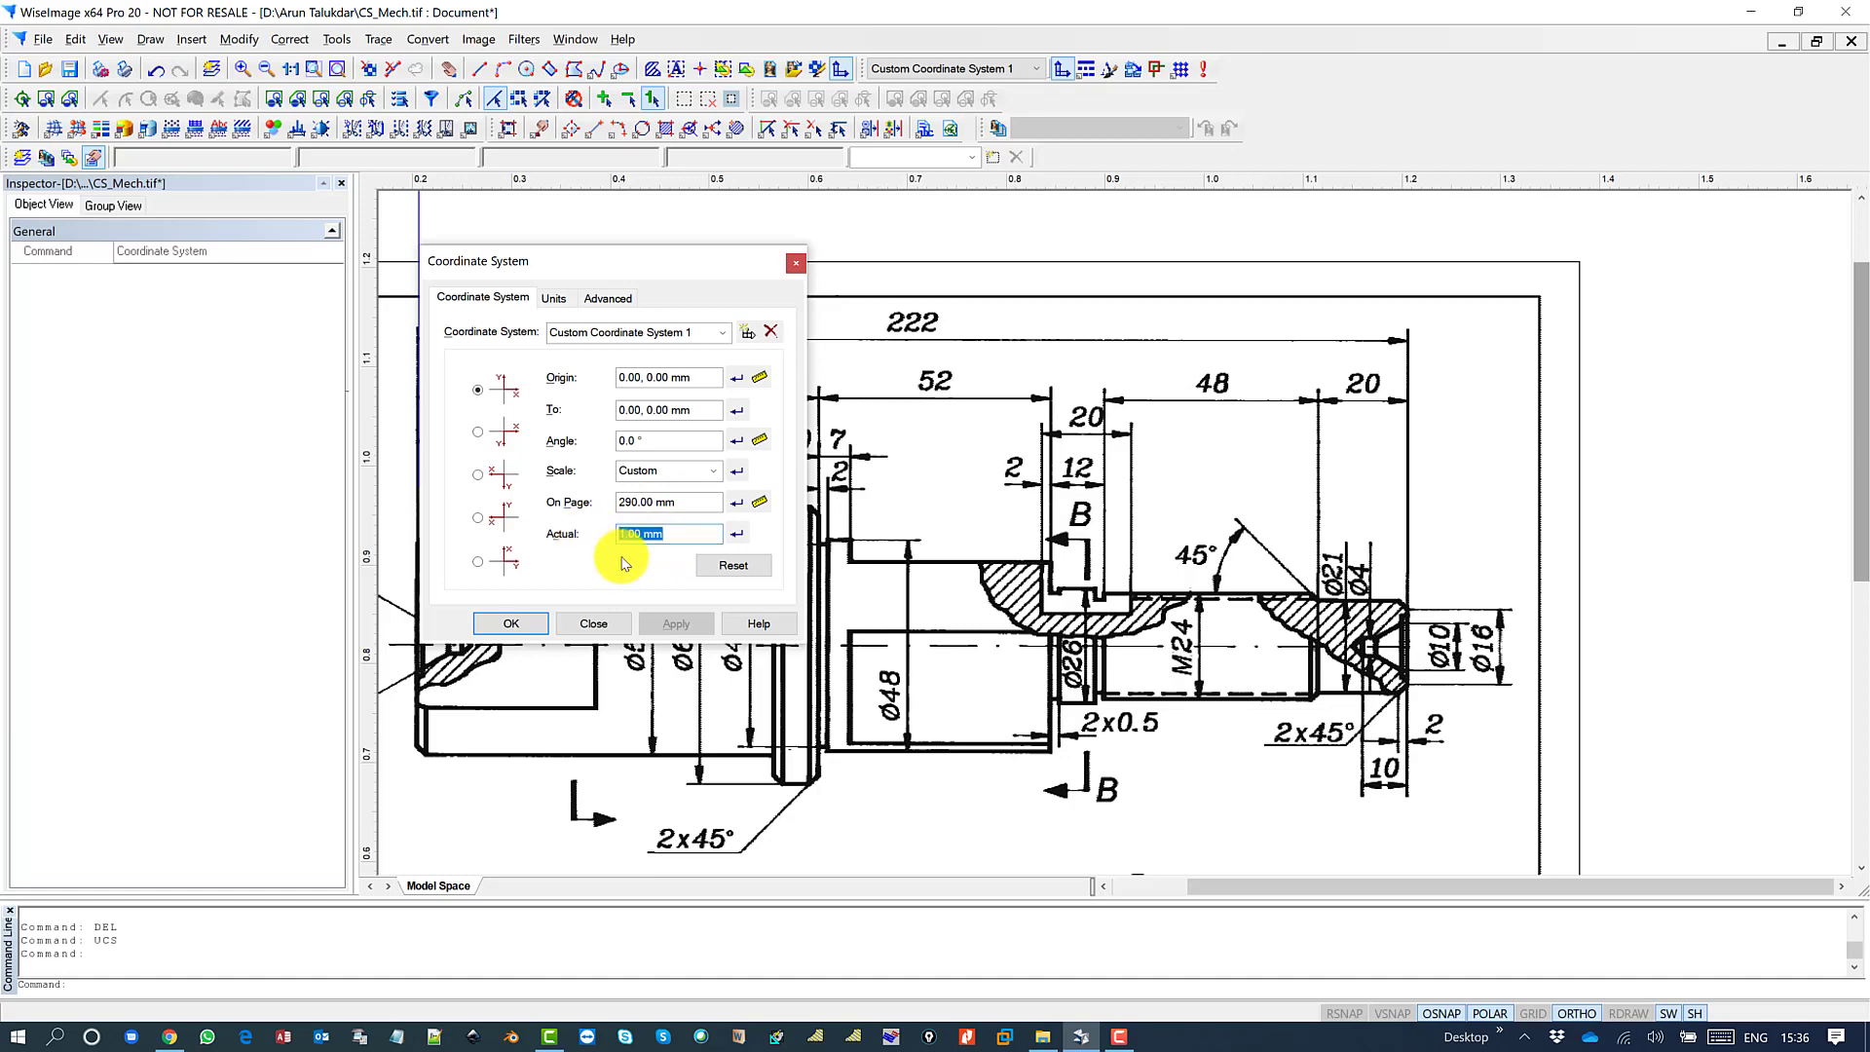
pyautogui.write('222')
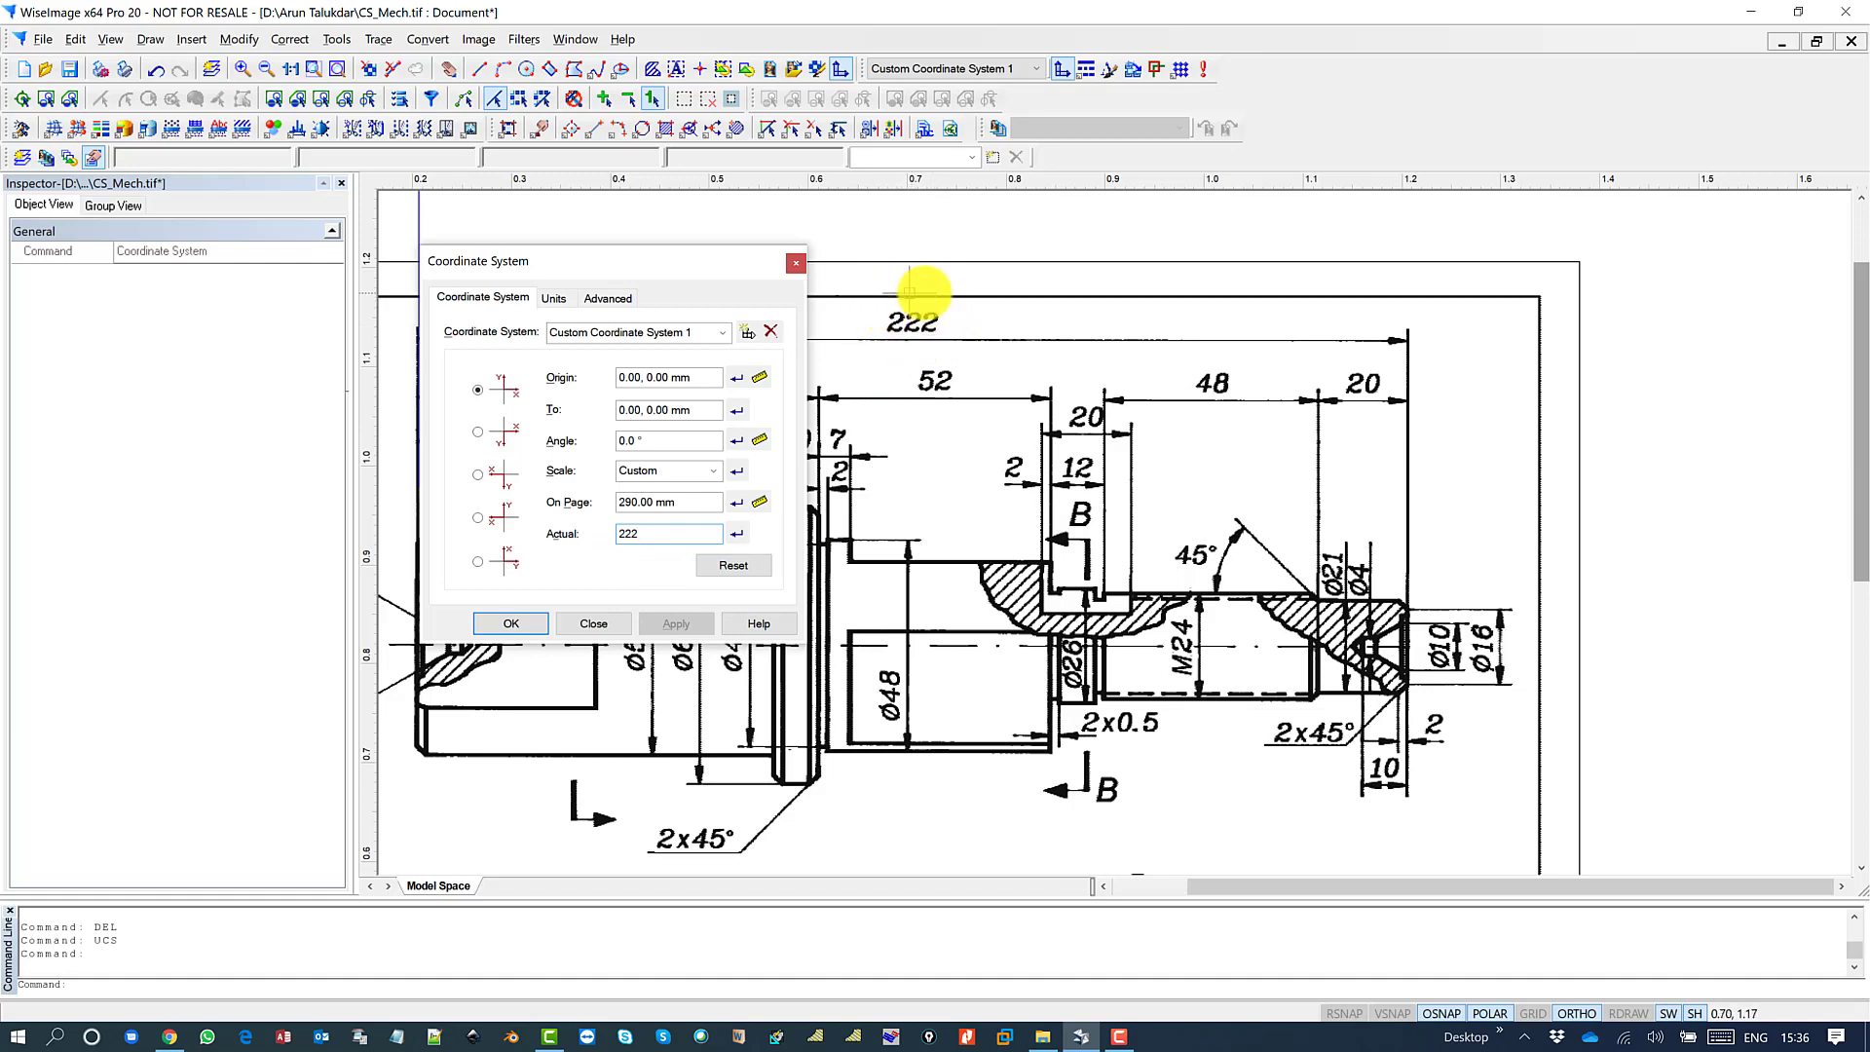
pyautogui.click(506, 624)
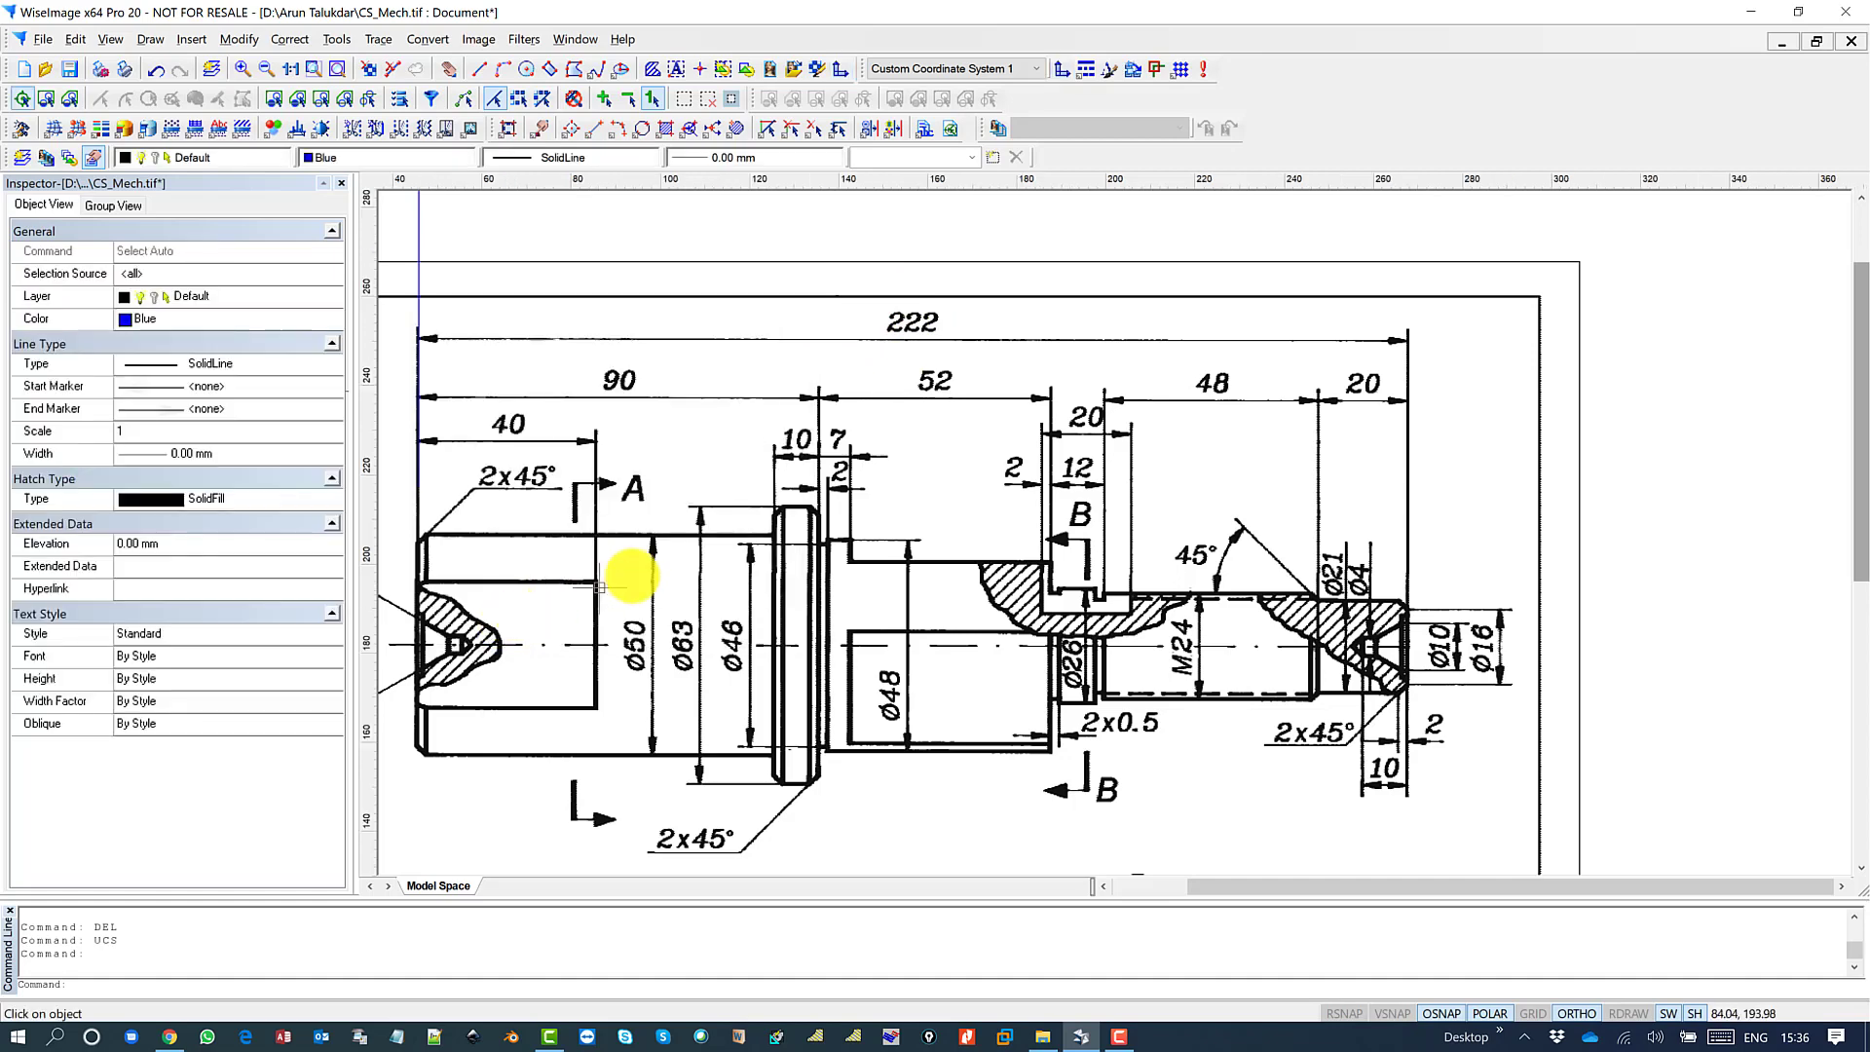
# - Select the raster image to check its scale in the object properties, and deselect it
pyautogui.scroll(-1, 1156, 429)
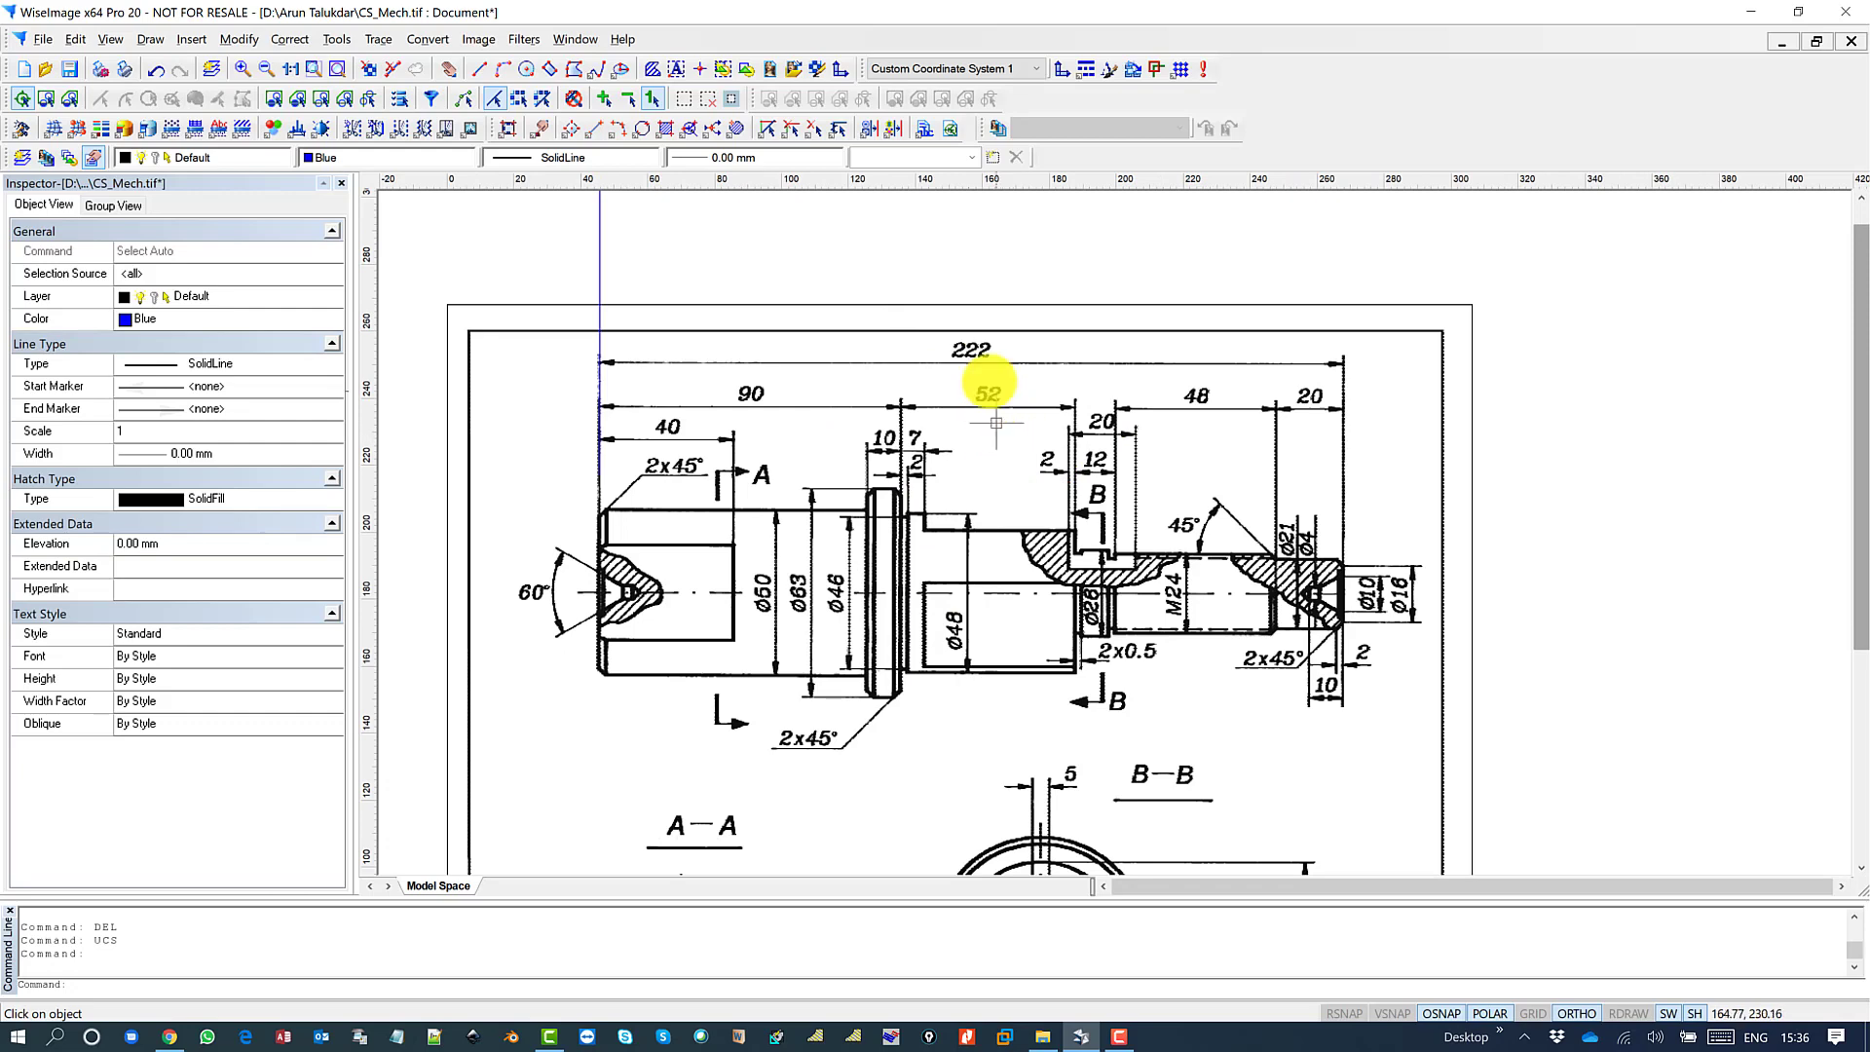
pyautogui.click(710, 305)
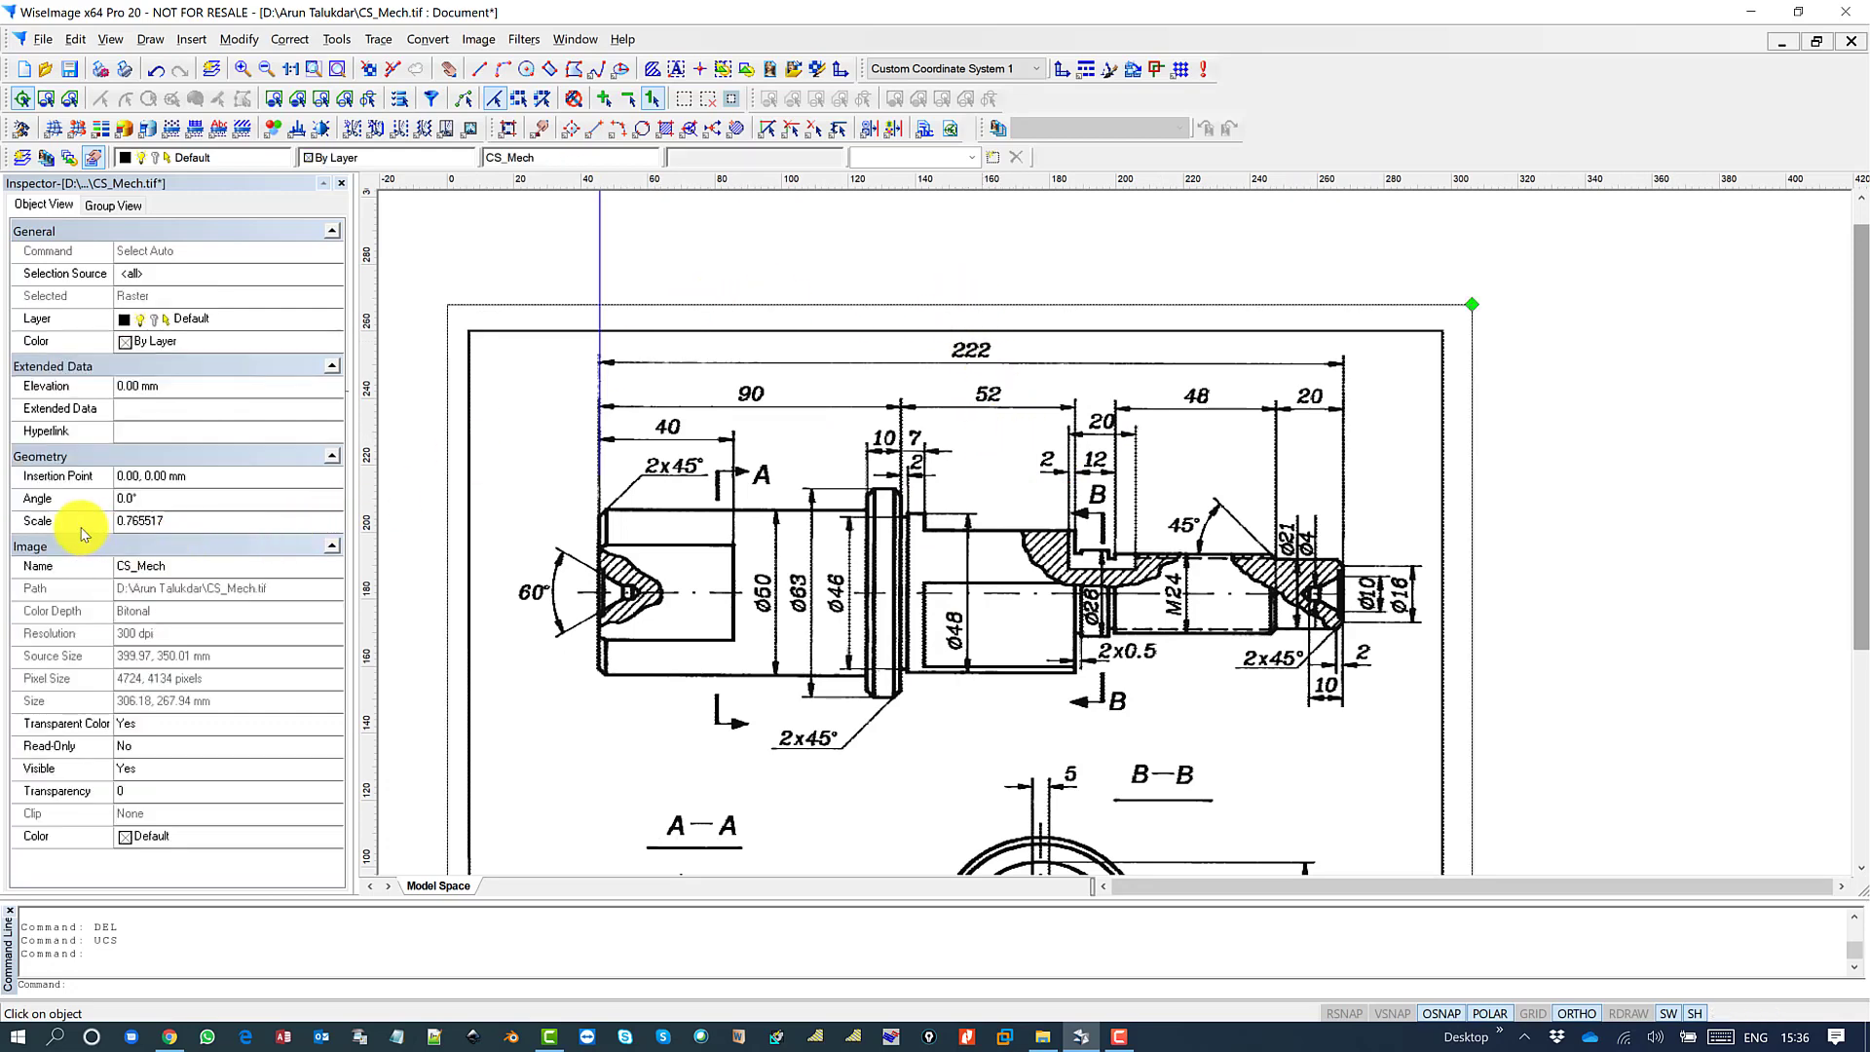
pyautogui.click(161, 521)
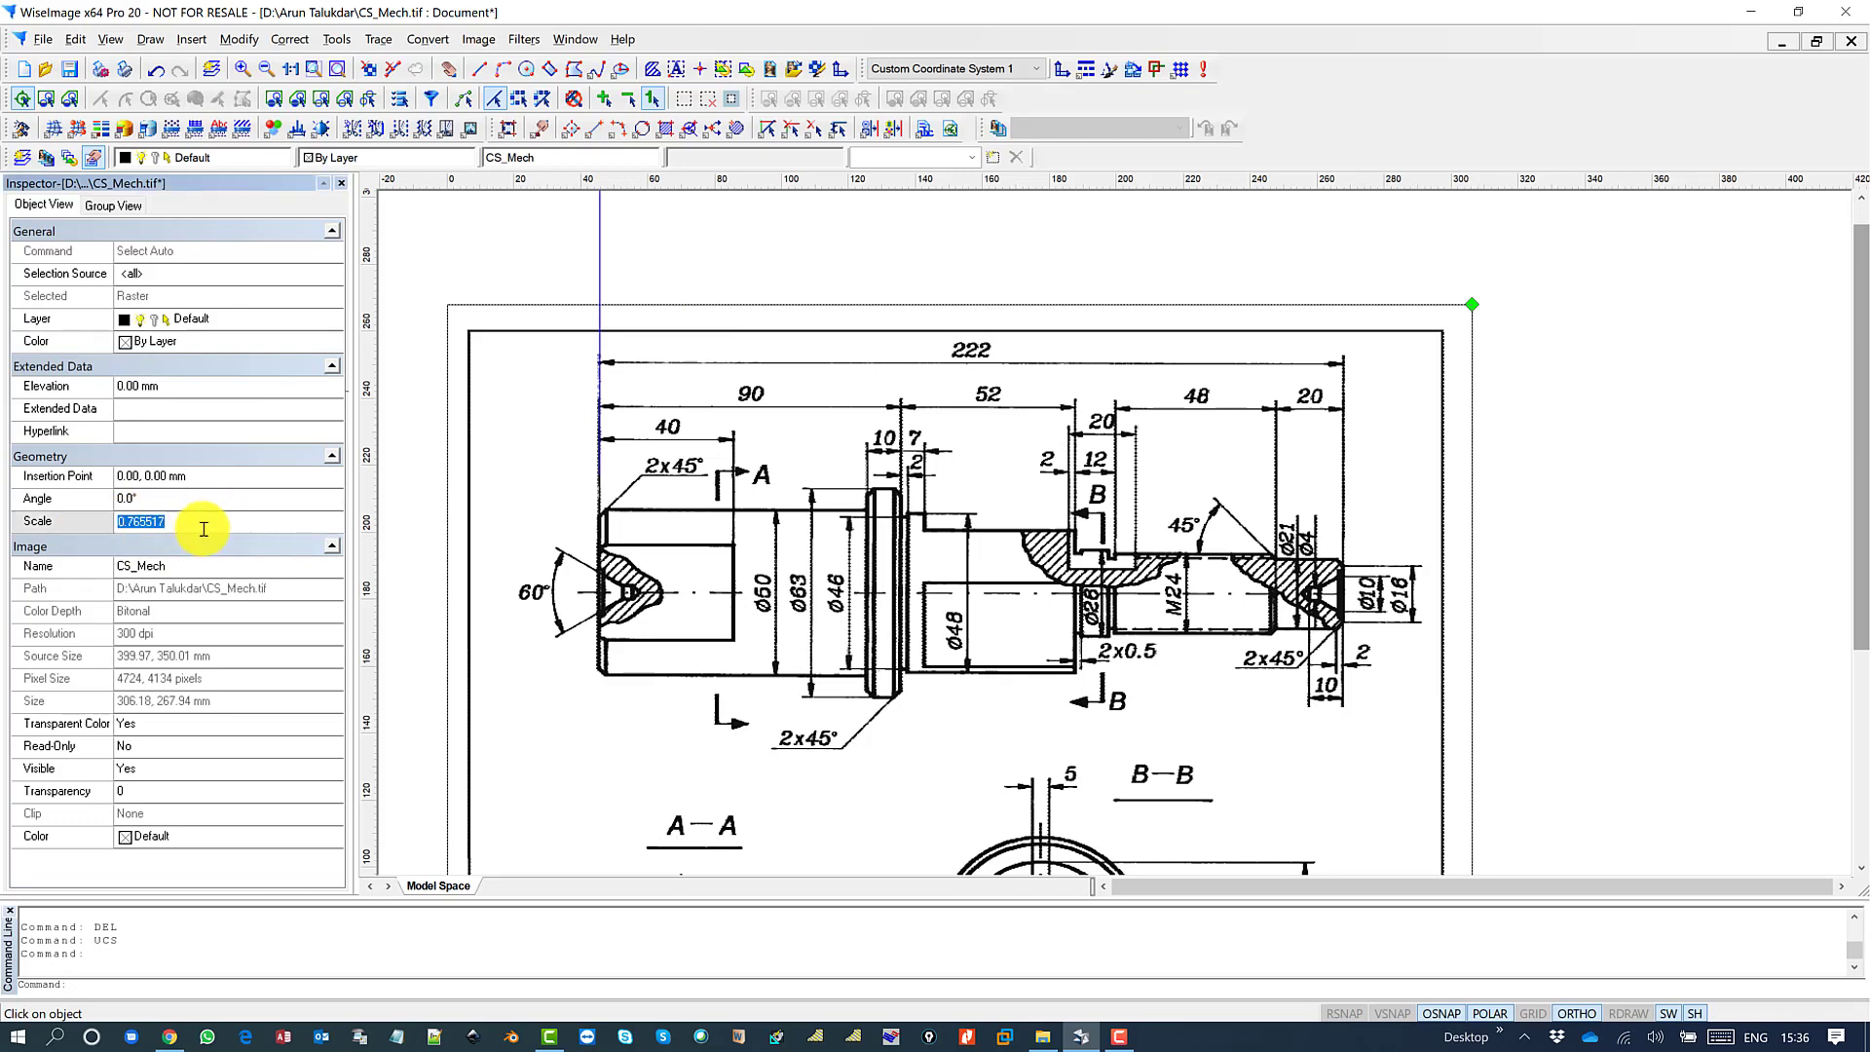
pyautogui.click(1004, 253)
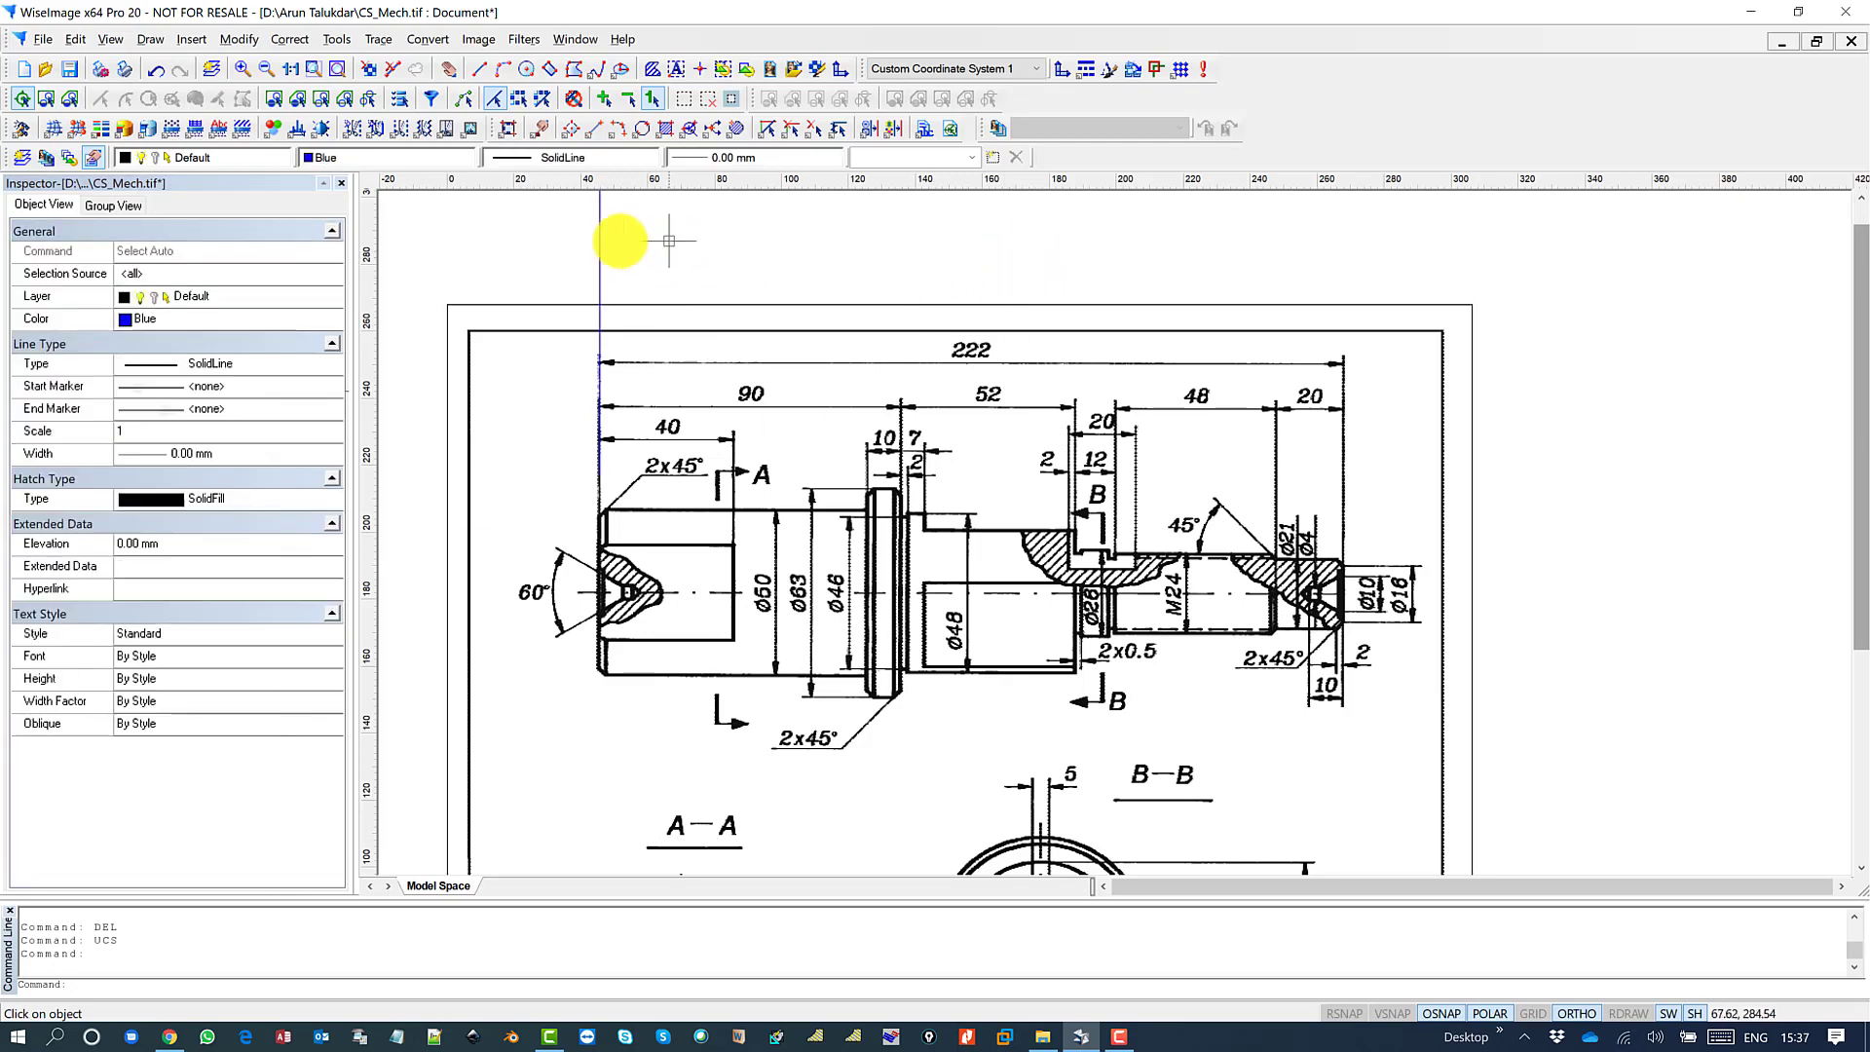
# - Offset the blue line at the shaft's left end 222 mm to the right to check the overall dimension
pyautogui.click(599, 263)
pyautogui.write('o')
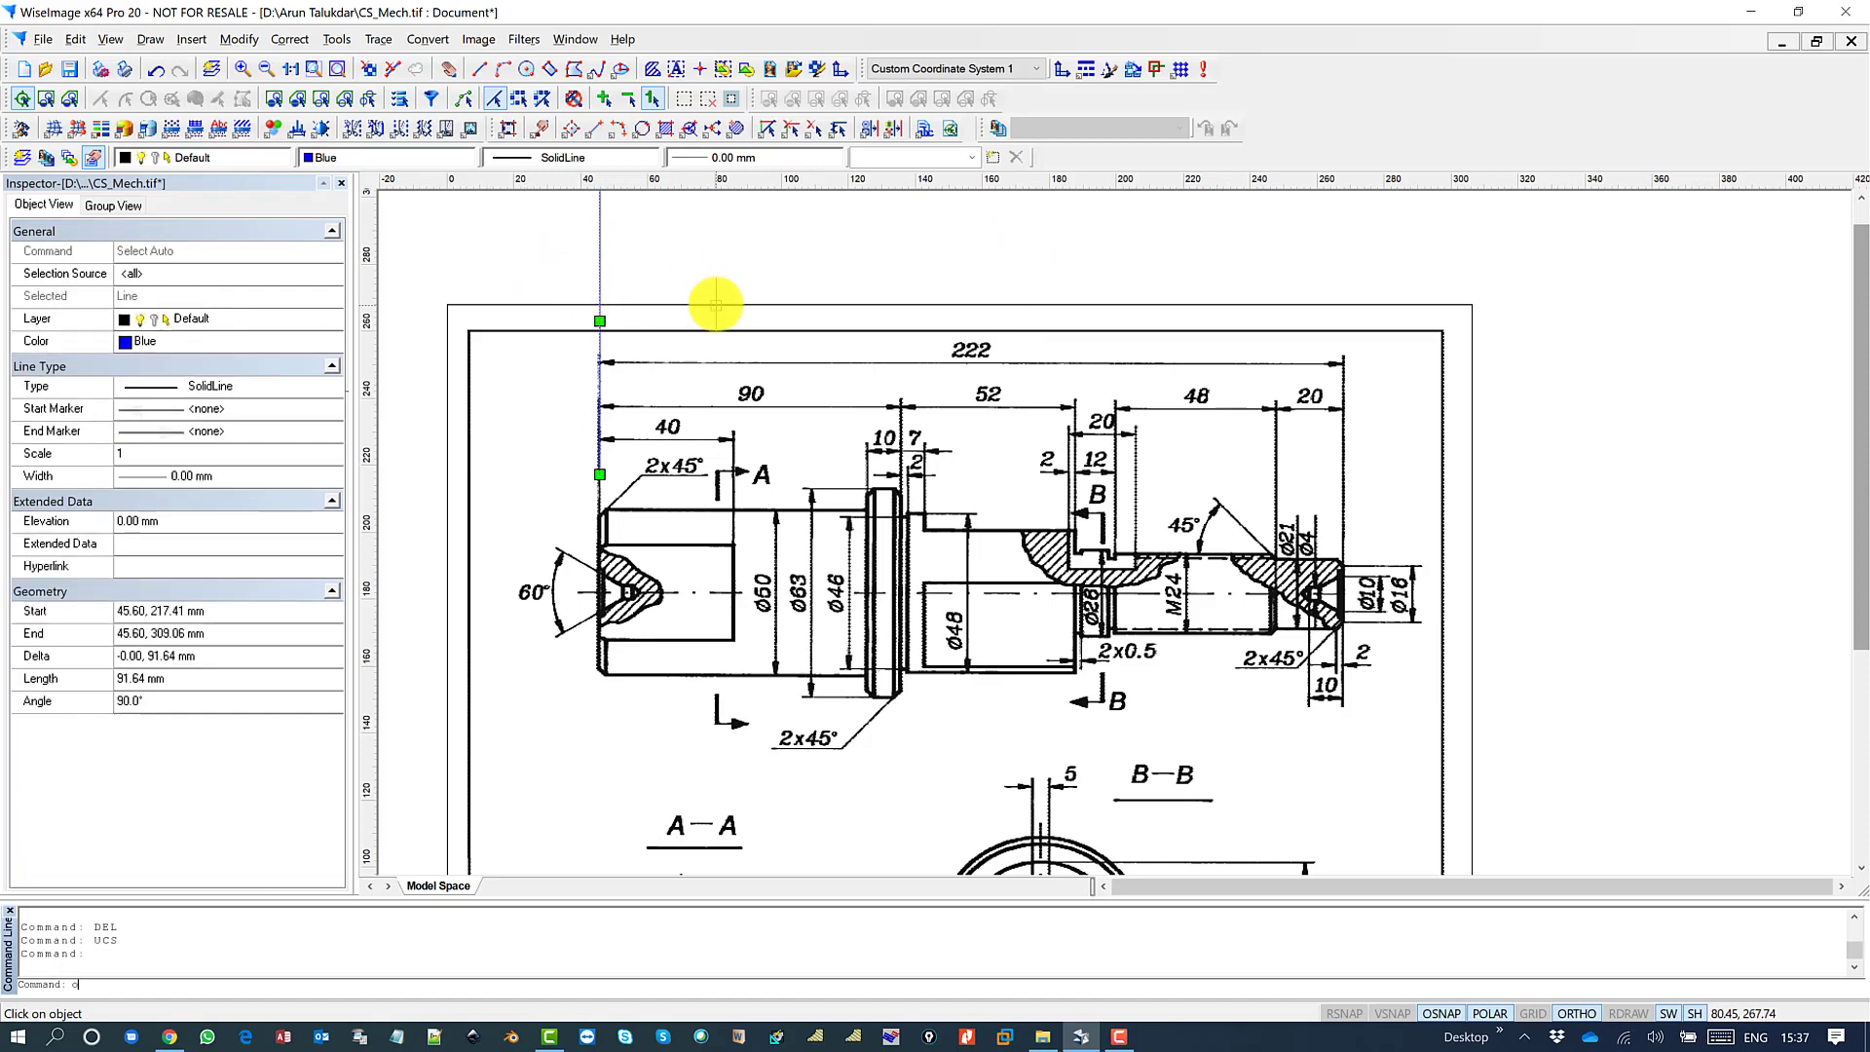
pyautogui.write('ffset')
pyautogui.press('Return')
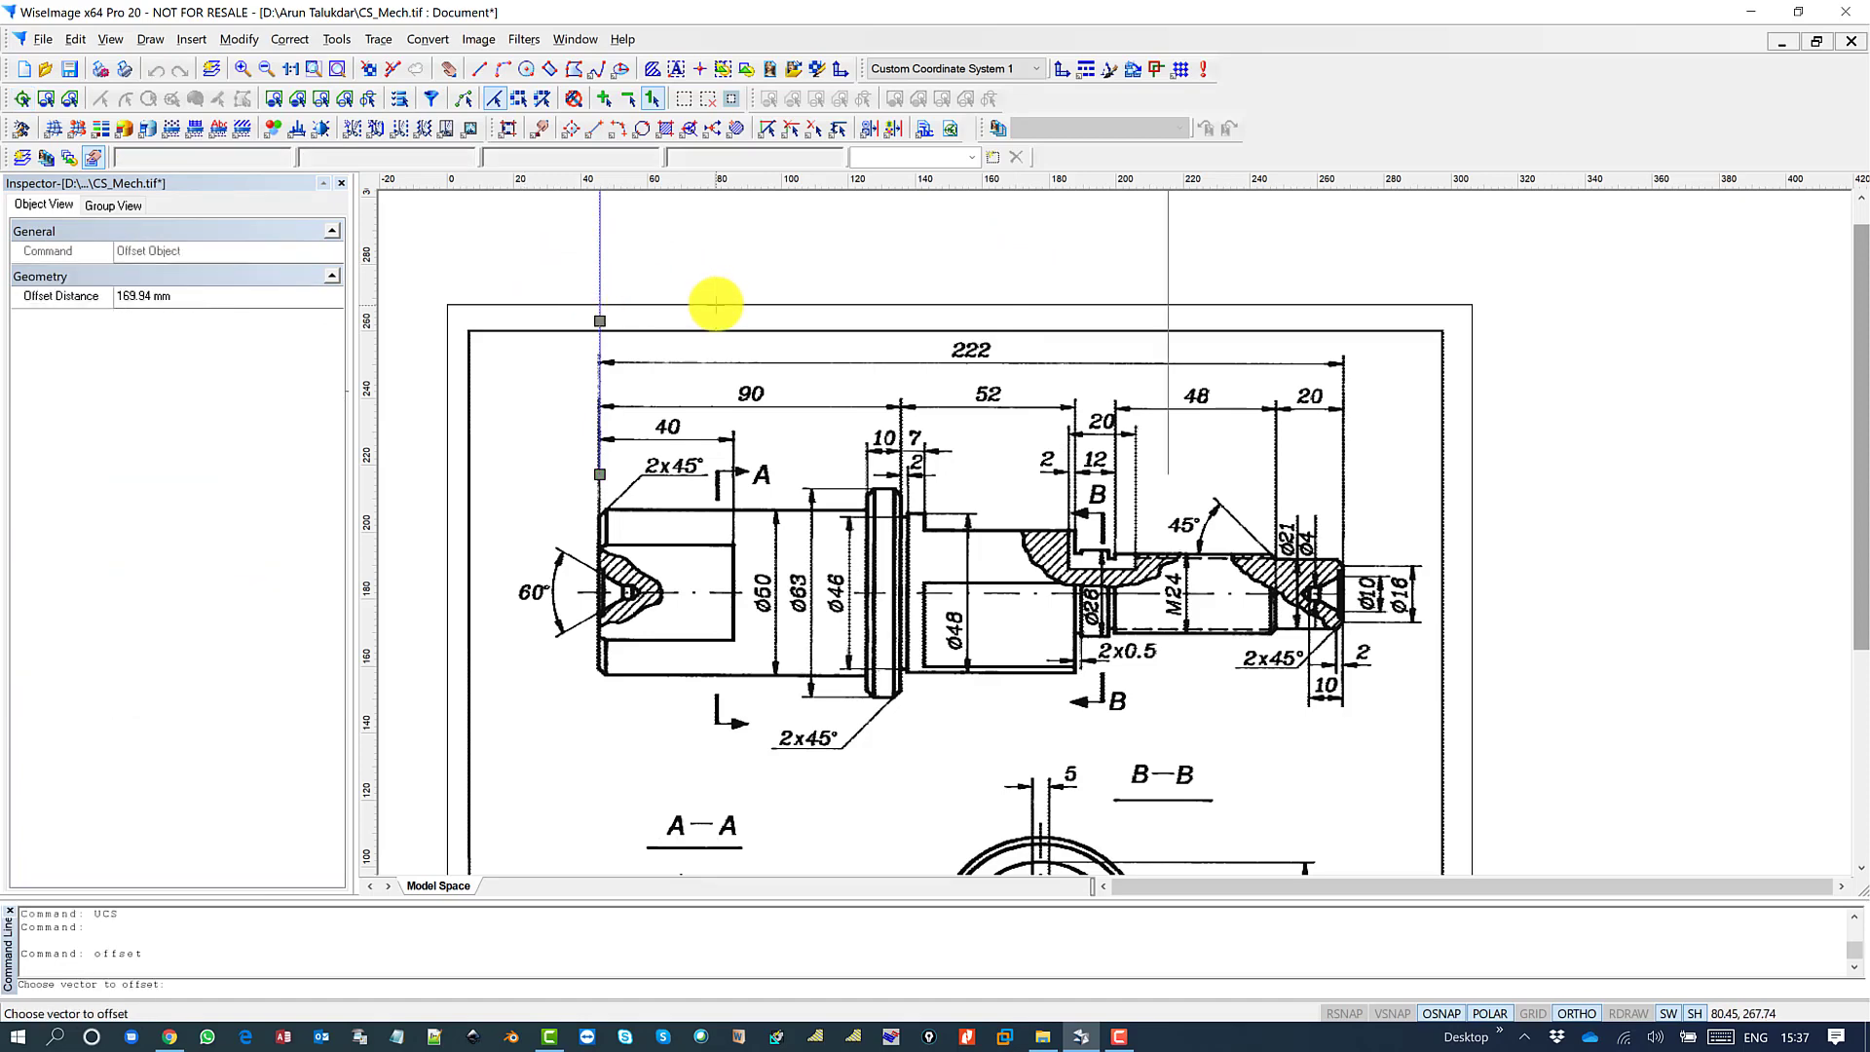
pyautogui.click(200, 294)
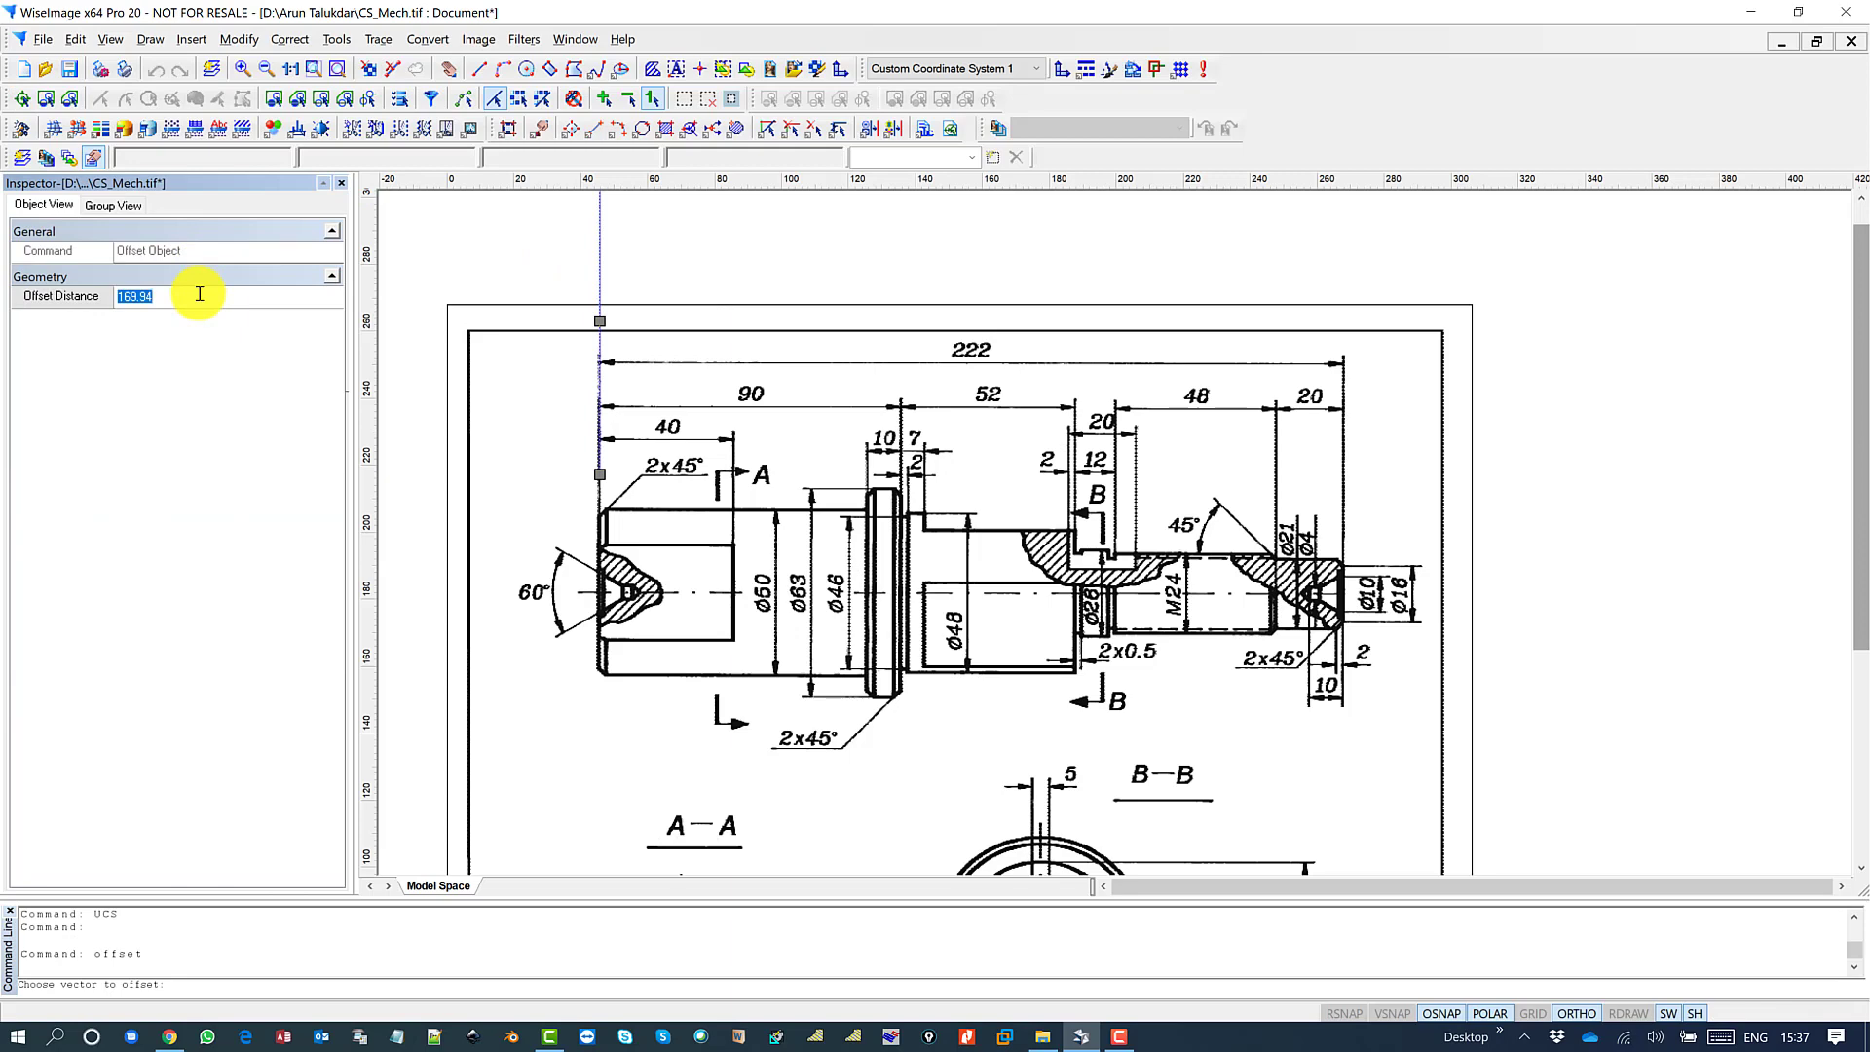
pyautogui.write('222')
pyautogui.press('Return')
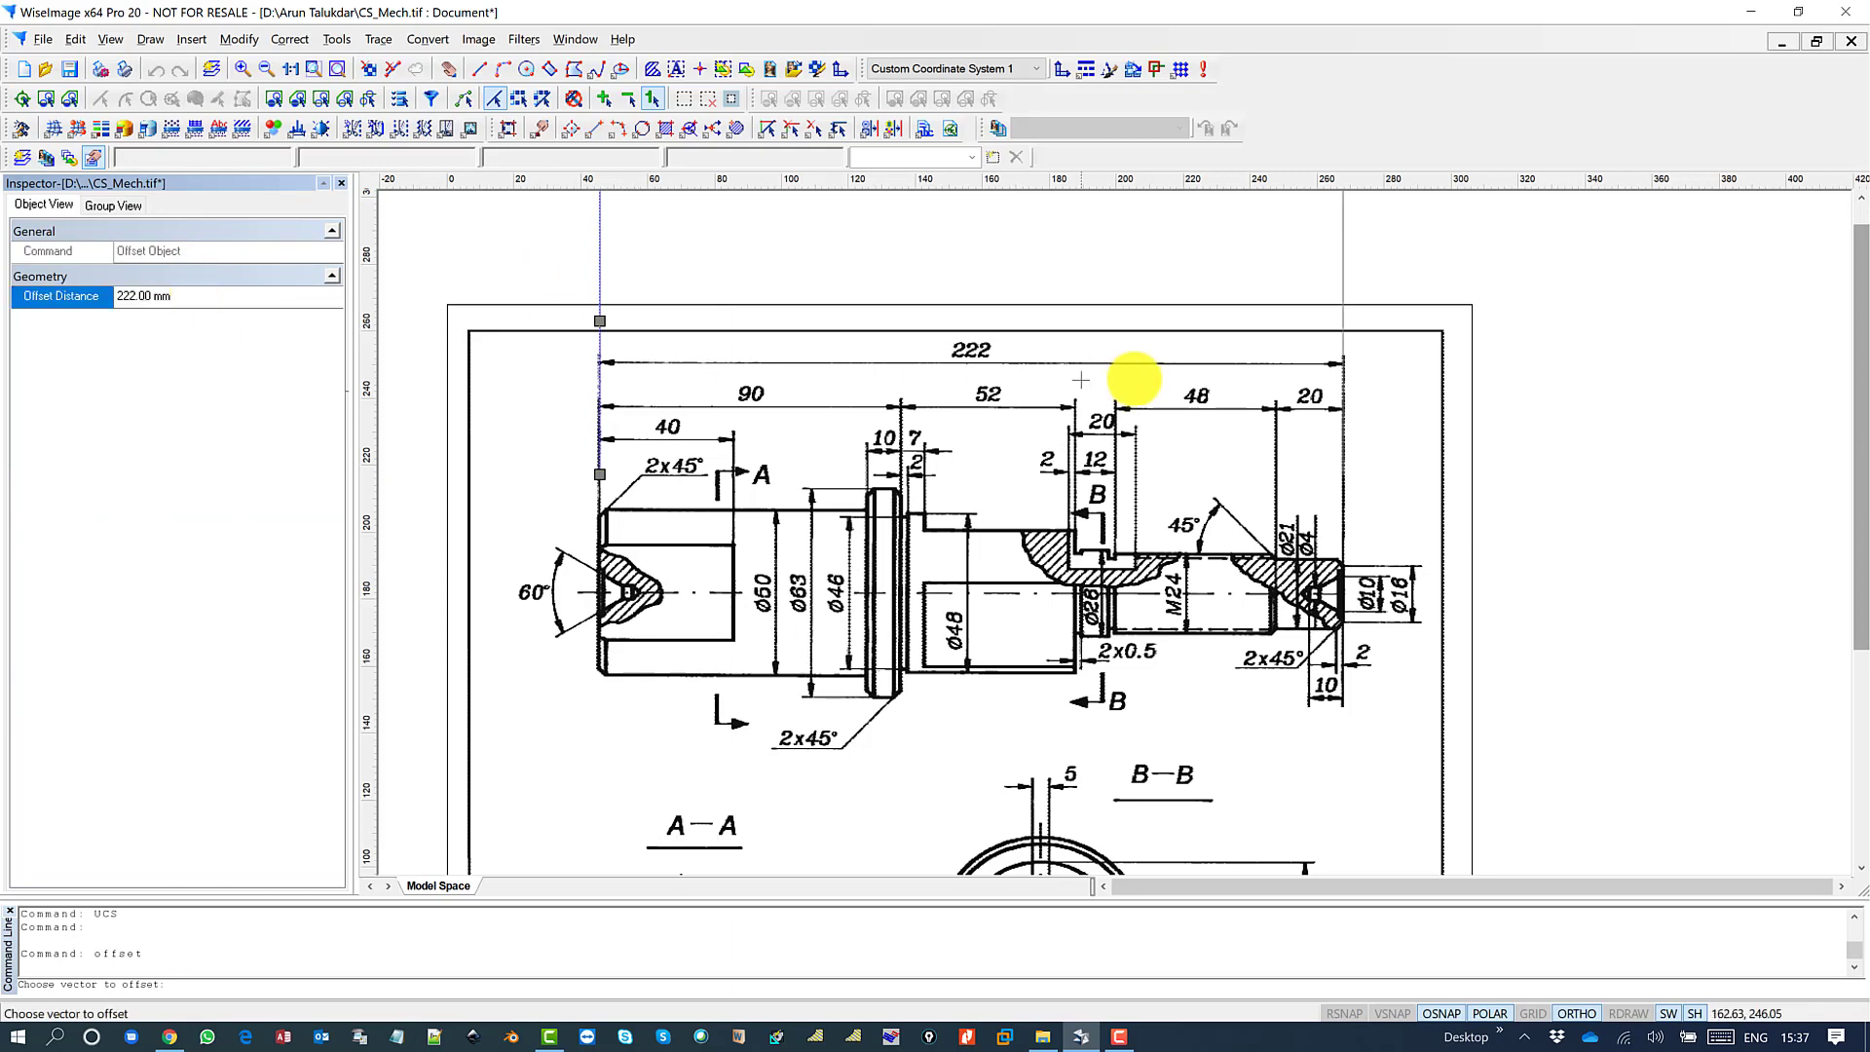
pyautogui.click(1399, 399)
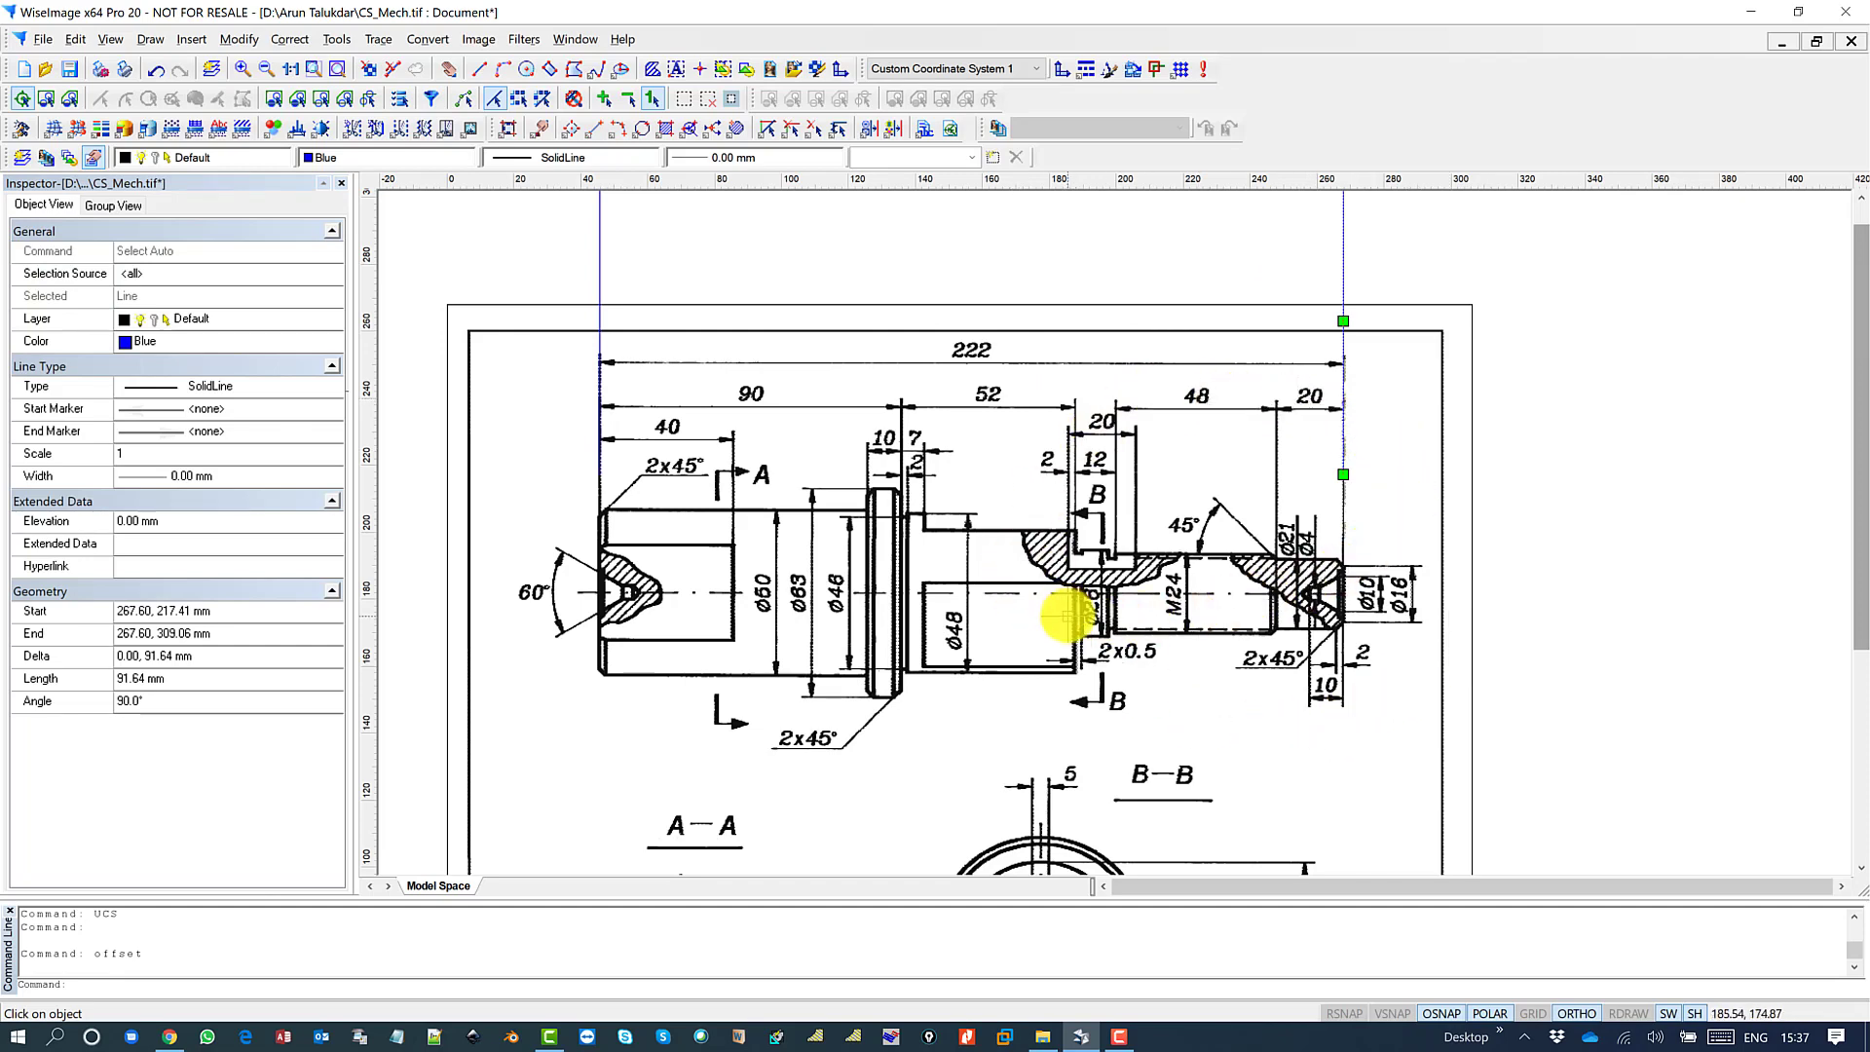
# - Offset the blue line at the shaft's left end 90 mm to the right to check the 90 dimension
pyautogui.moveTo(1068, 614); pyautogui.dragTo(1117, 547, button='middle')
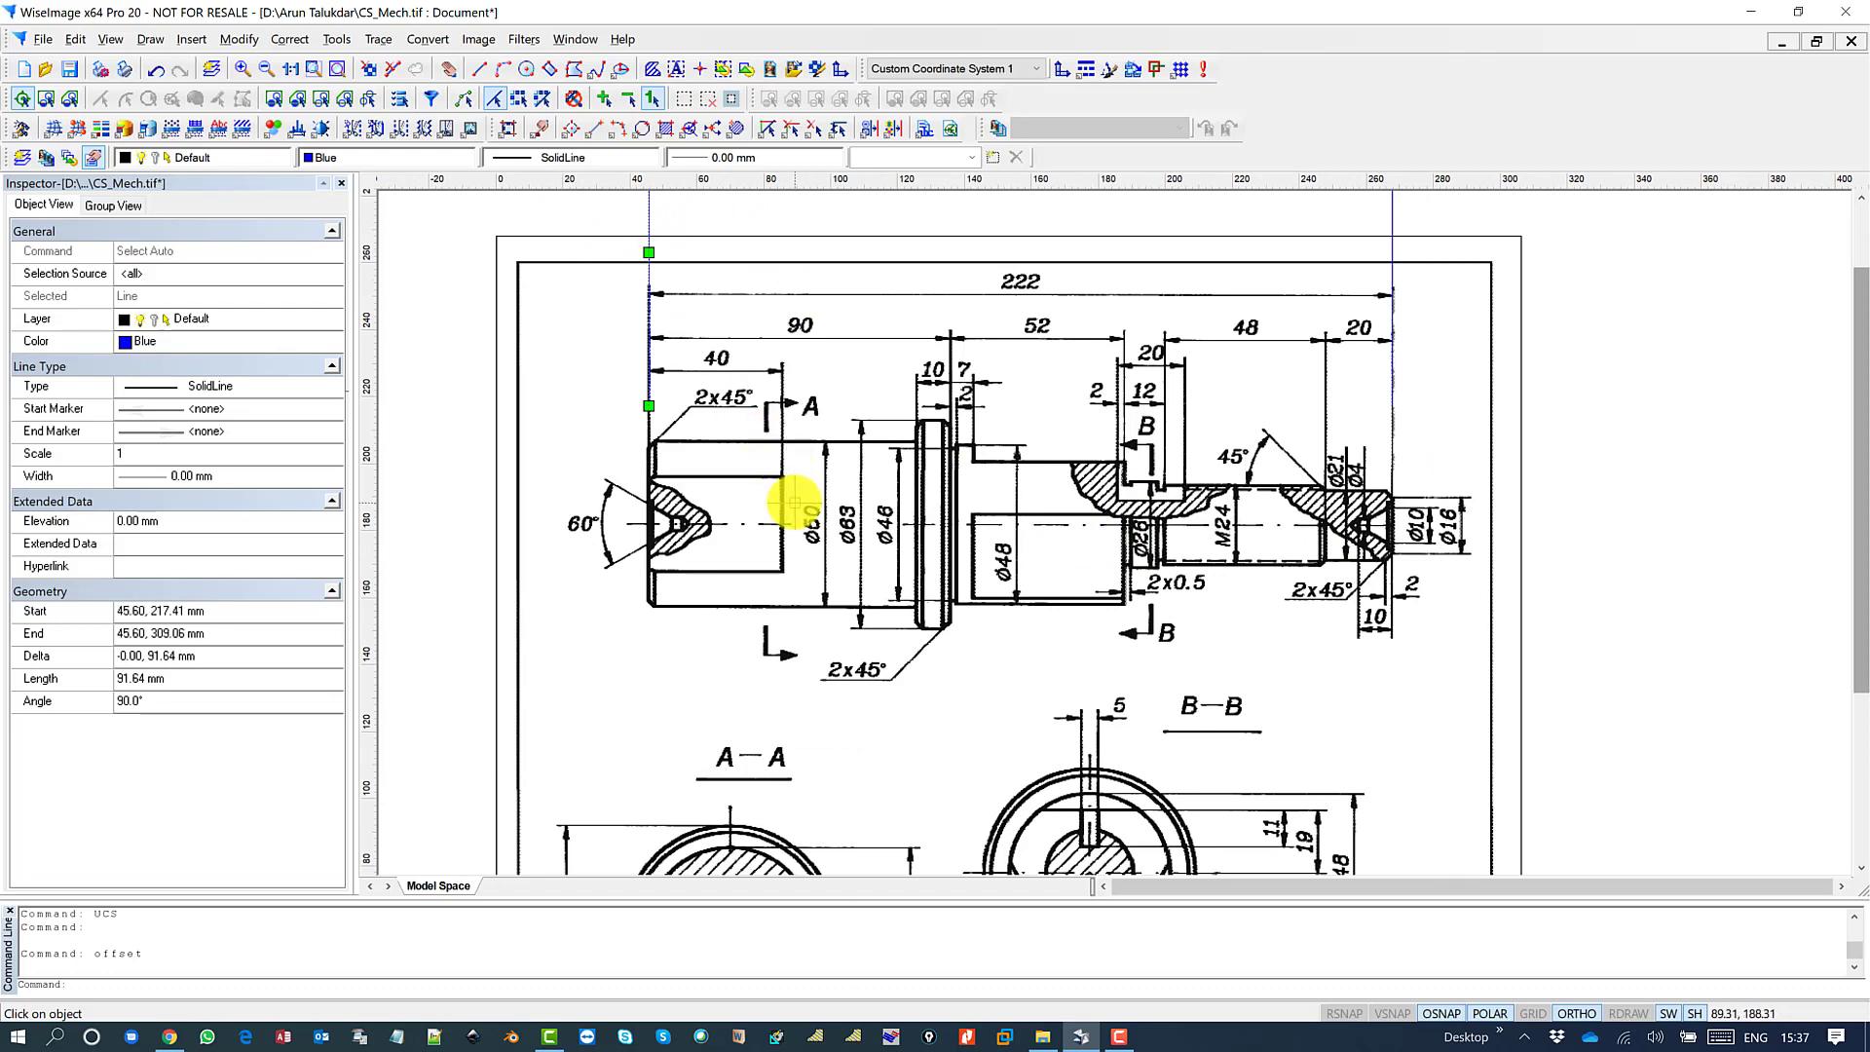
pyautogui.write('offset')
pyautogui.press('Return')
pyautogui.scroll(-2, 793, 502)
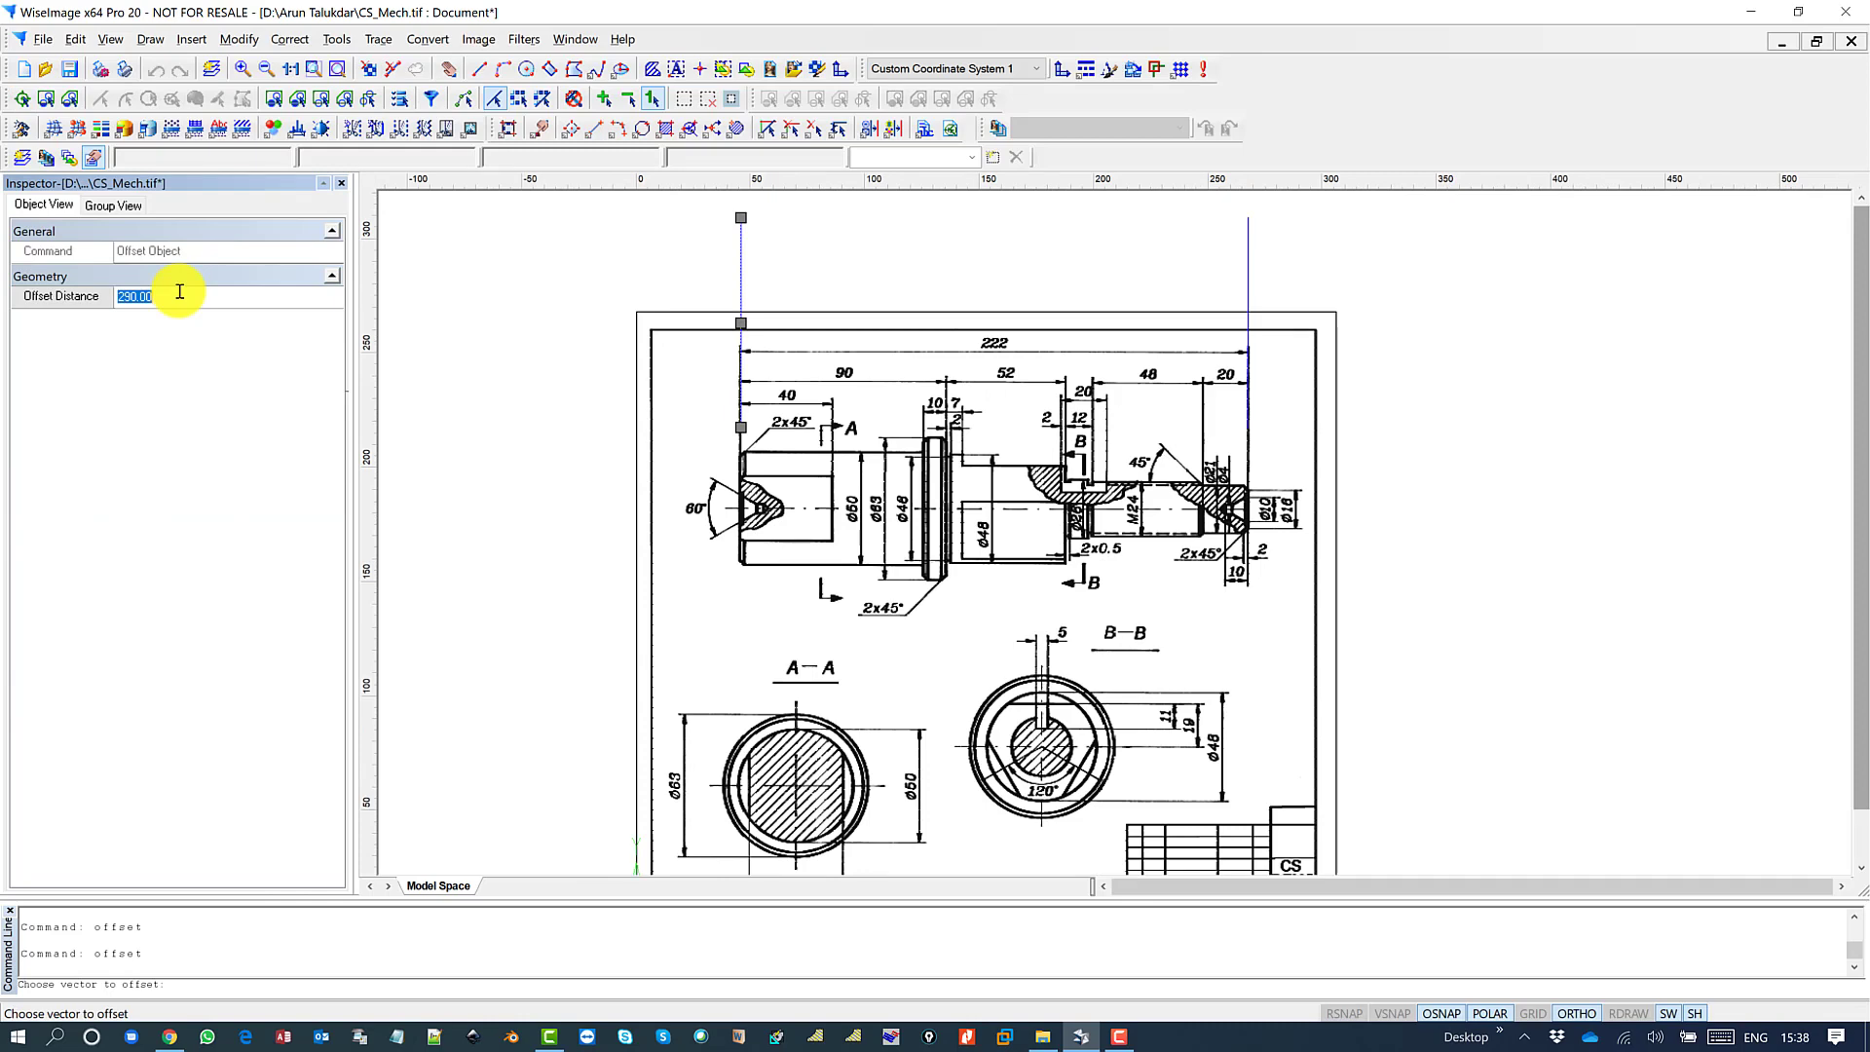
pyautogui.write('90')
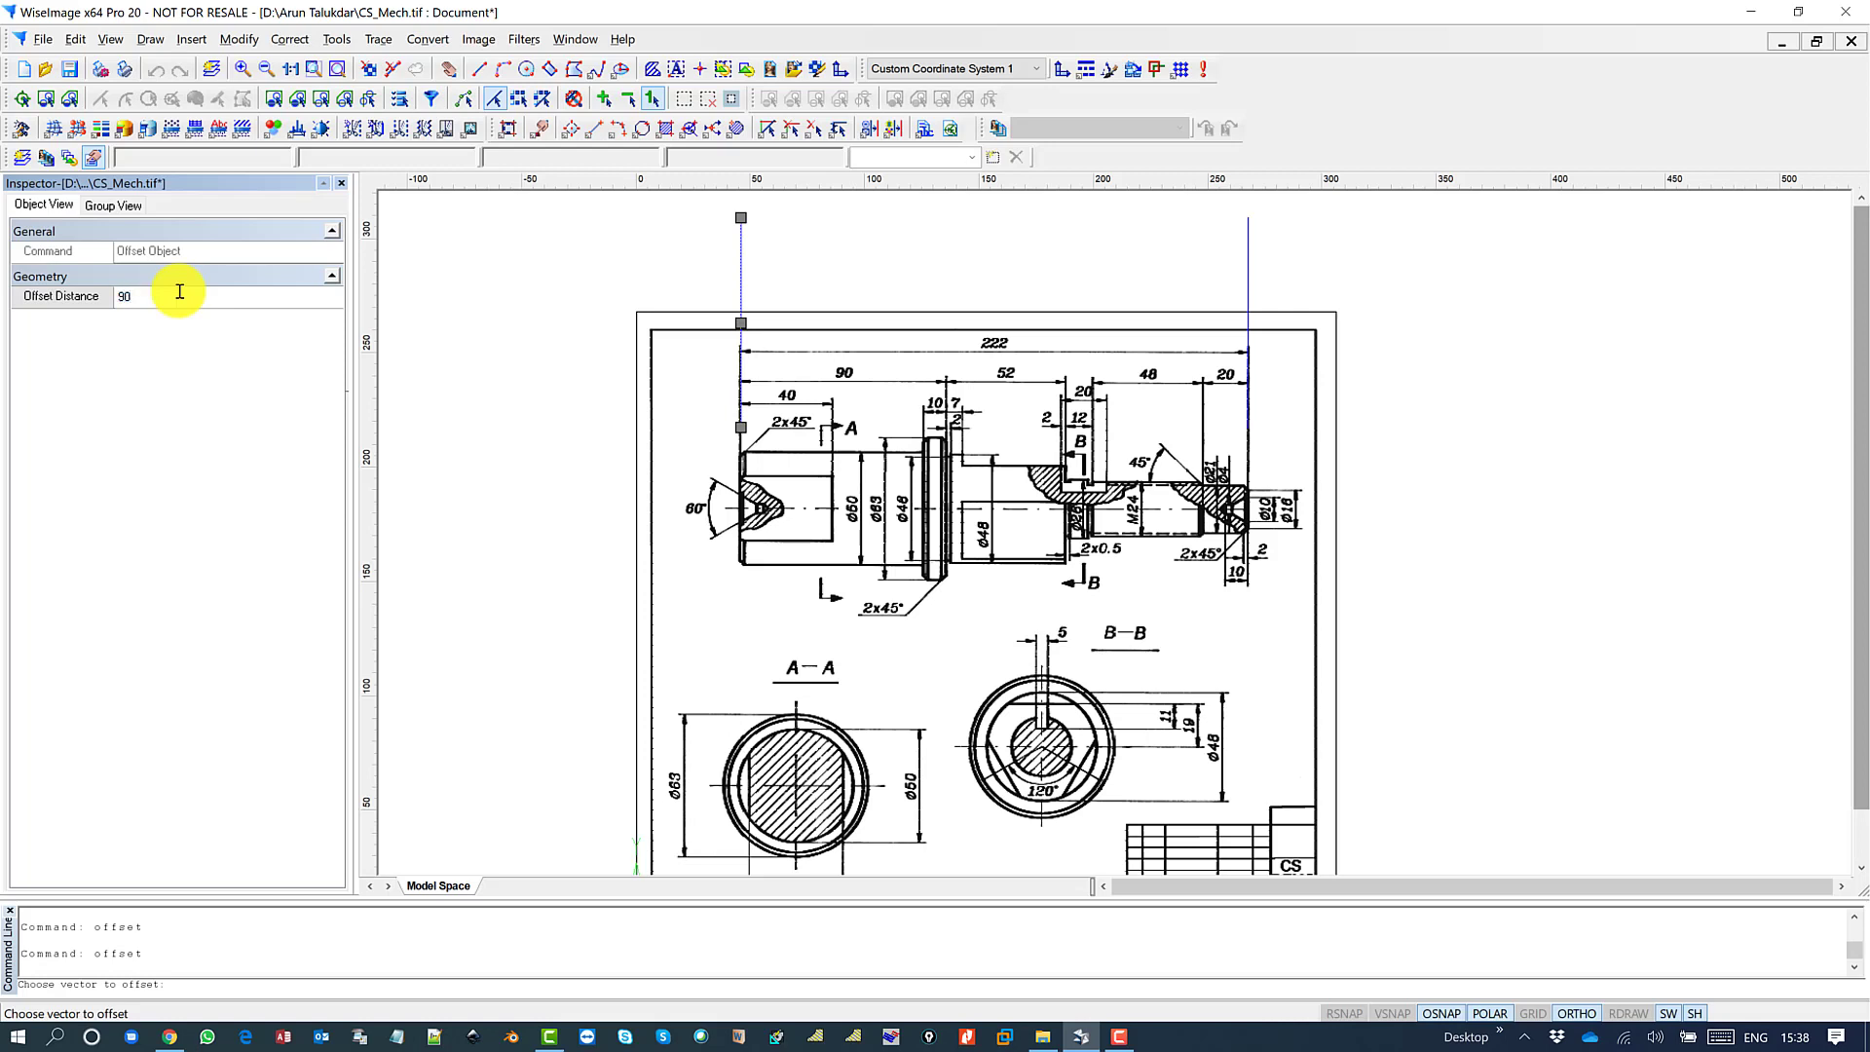
pyautogui.press('Return')
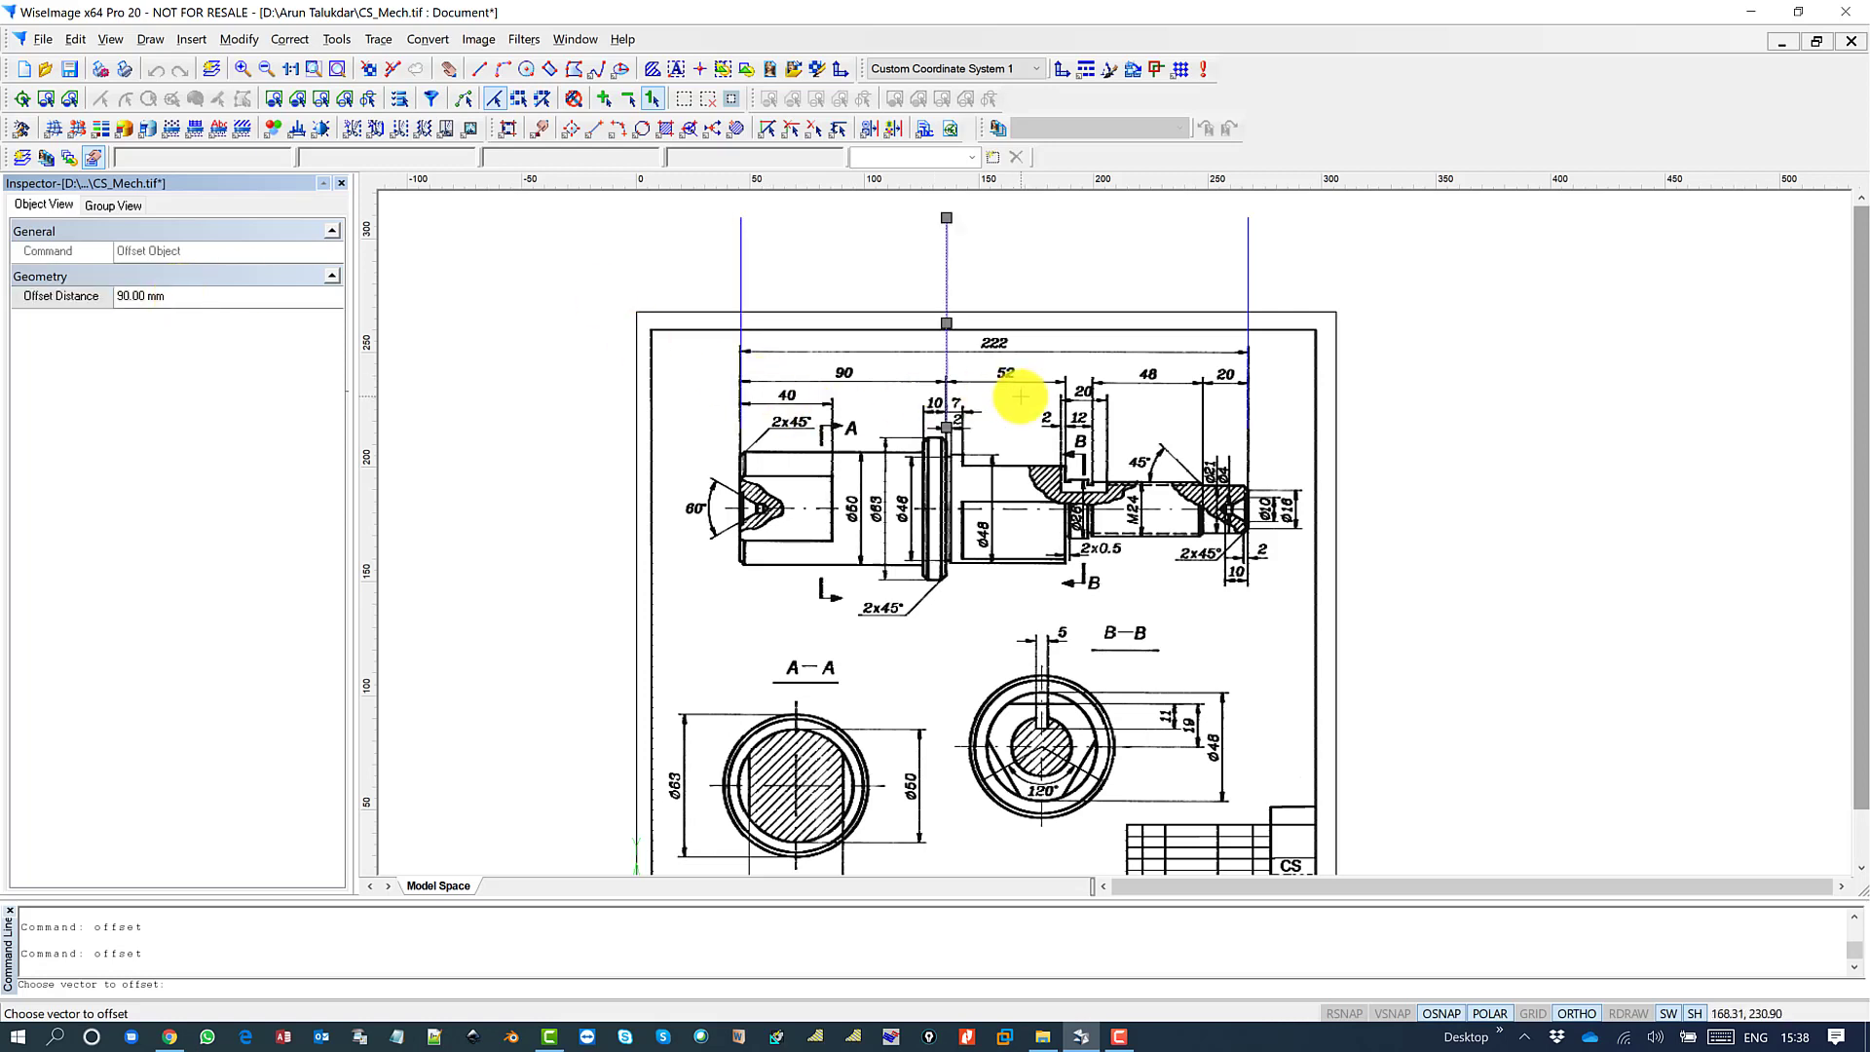
pyautogui.click(1020, 396)
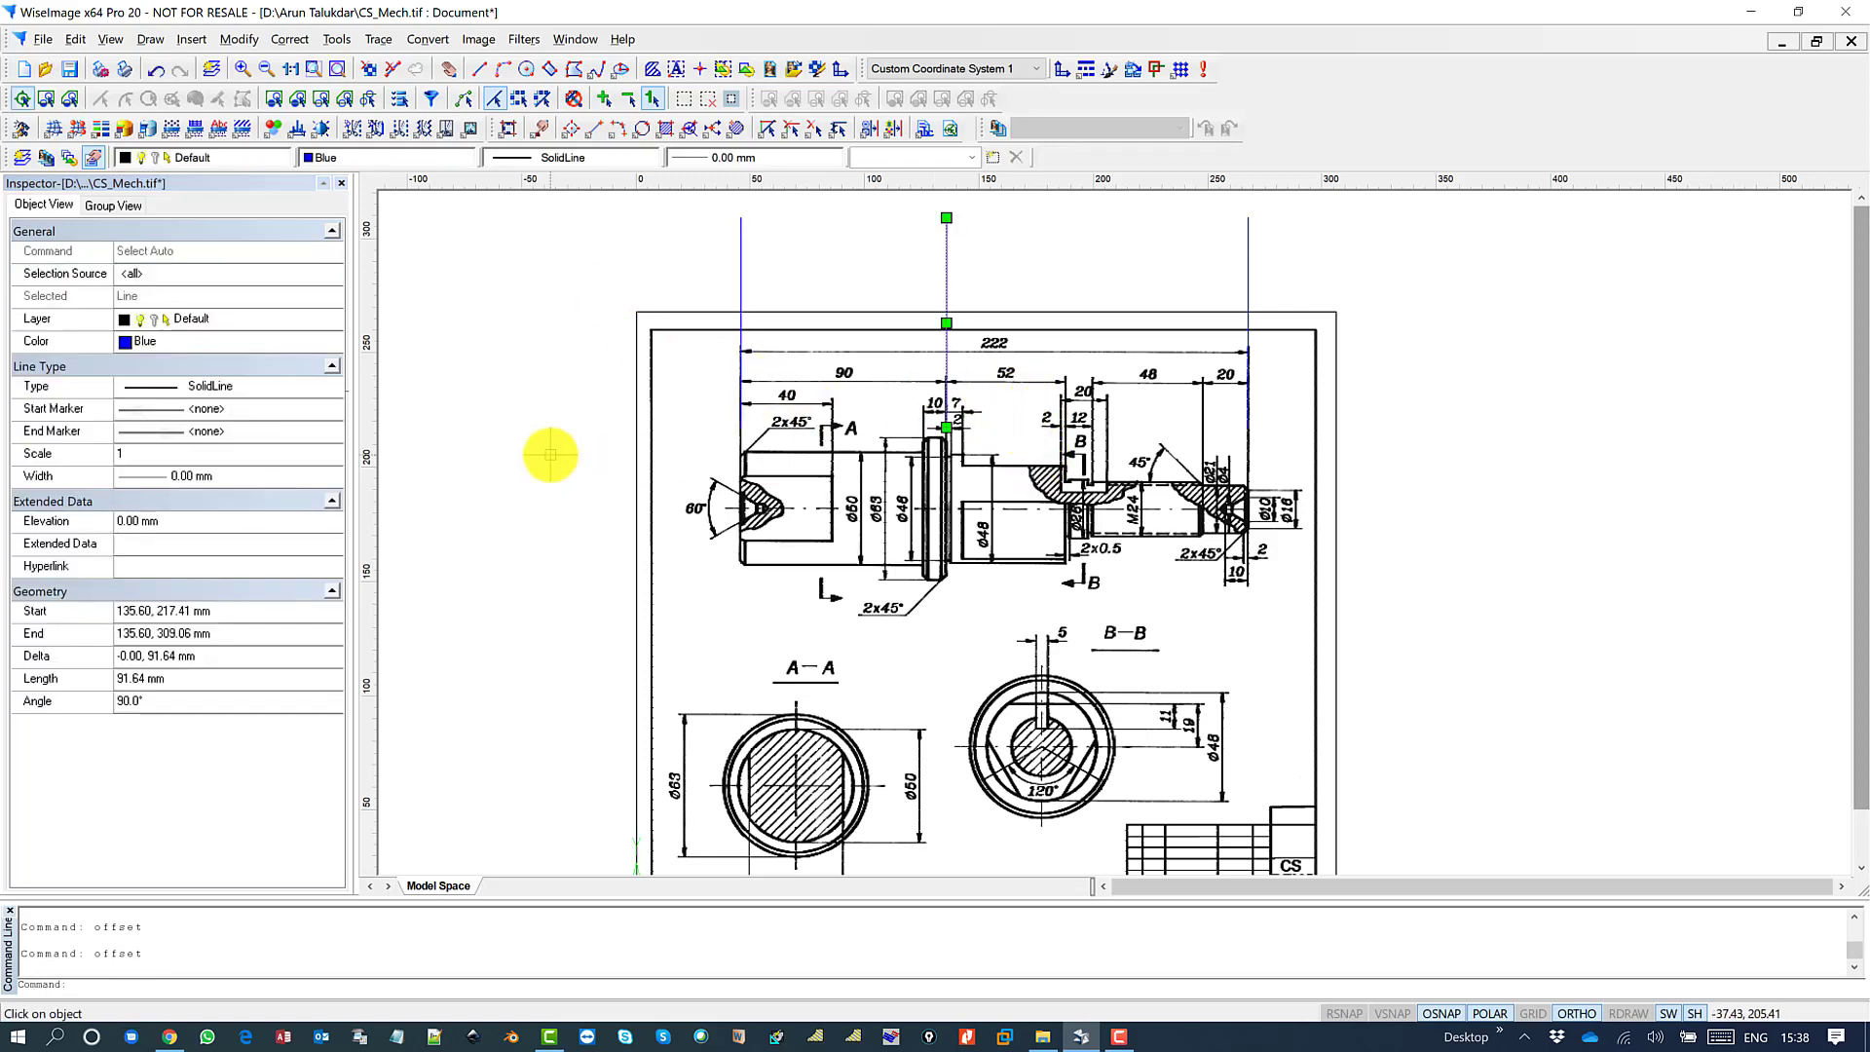
# - Offset the blue line at the end of the 90 dimension 52 mm to the right to check the 52 dimension
pyautogui.press('Return')
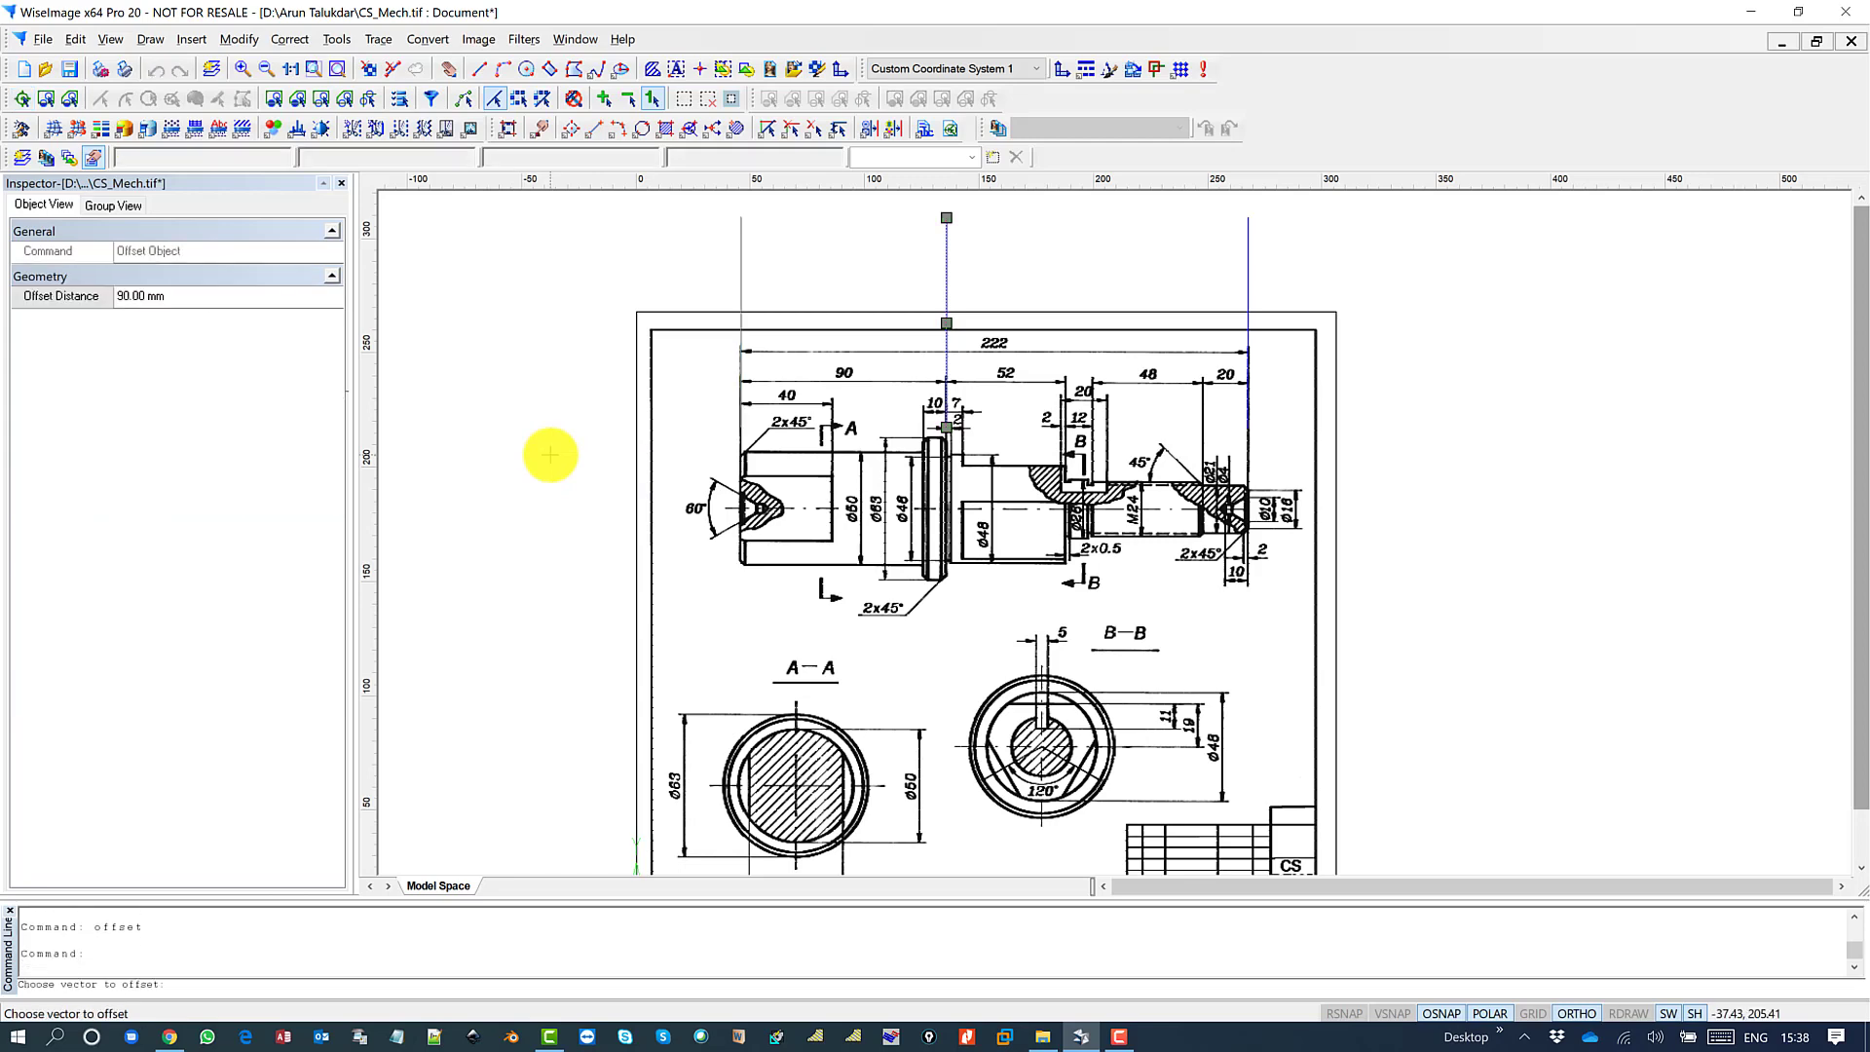
pyautogui.click(191, 296)
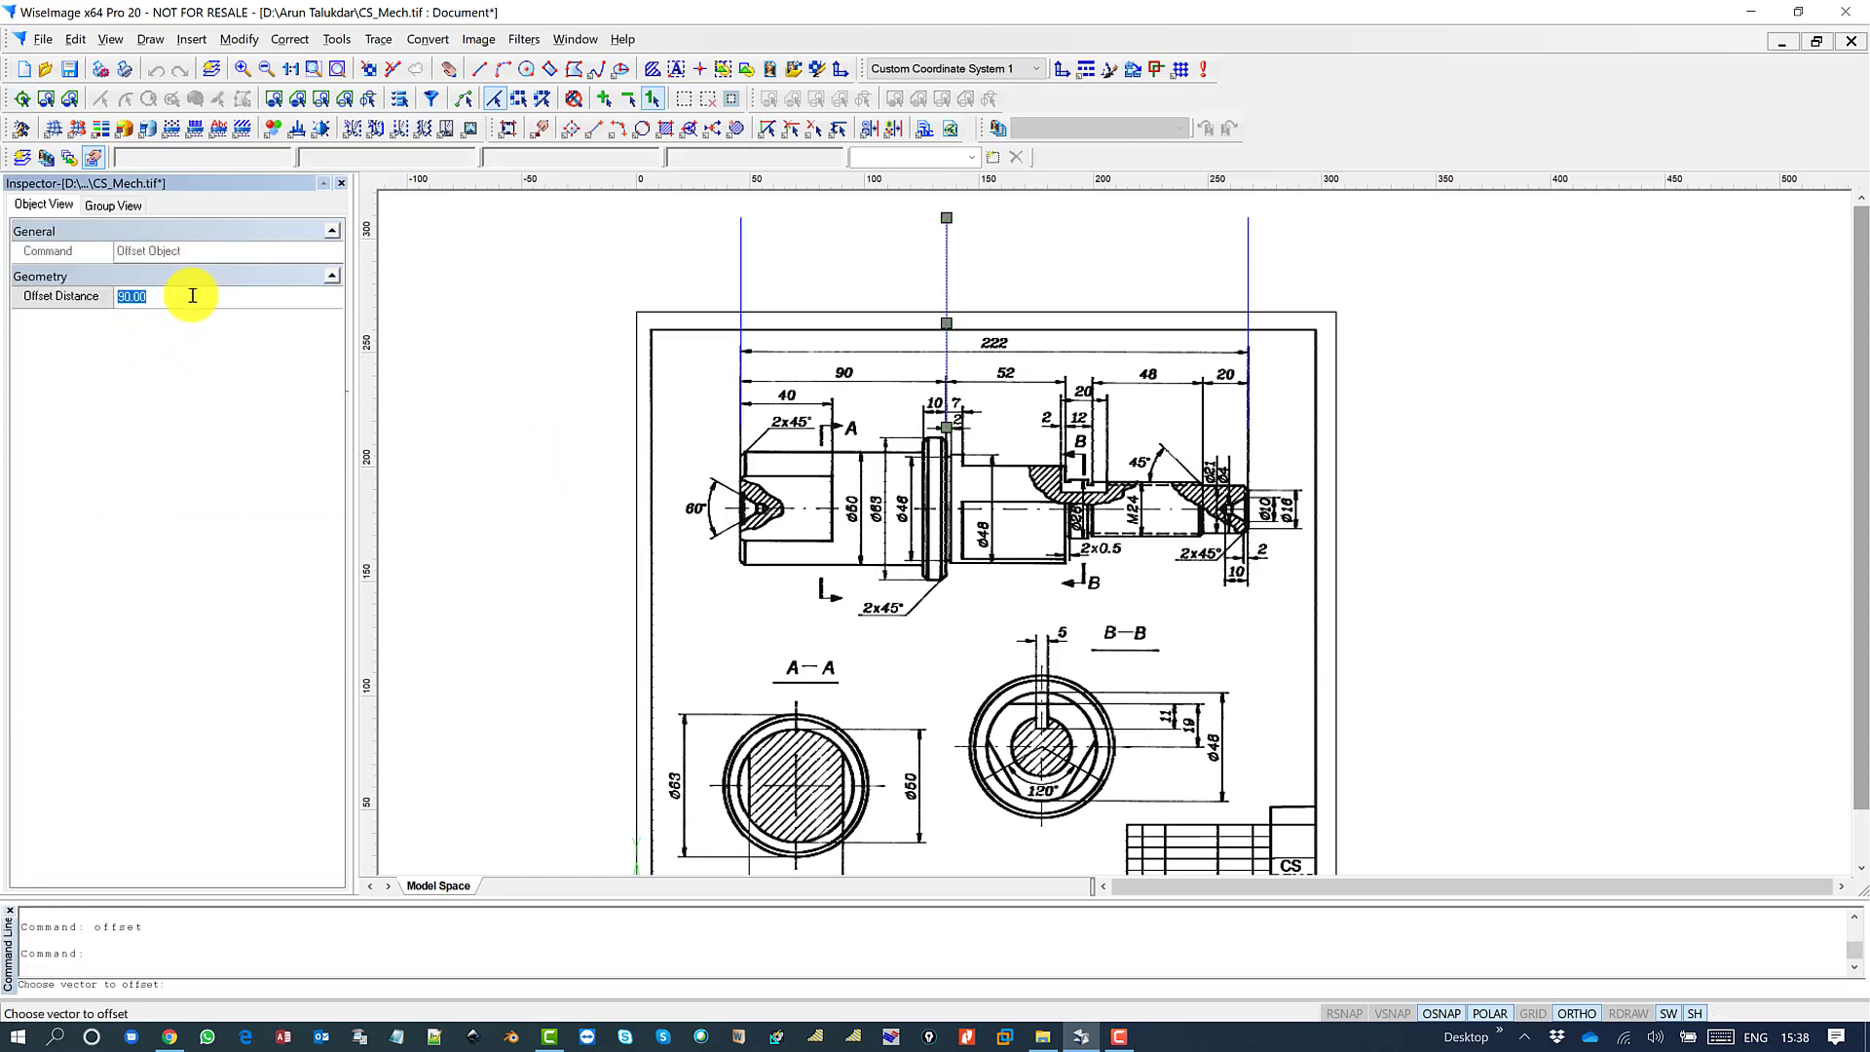
pyautogui.write('52')
pyautogui.press('Return')
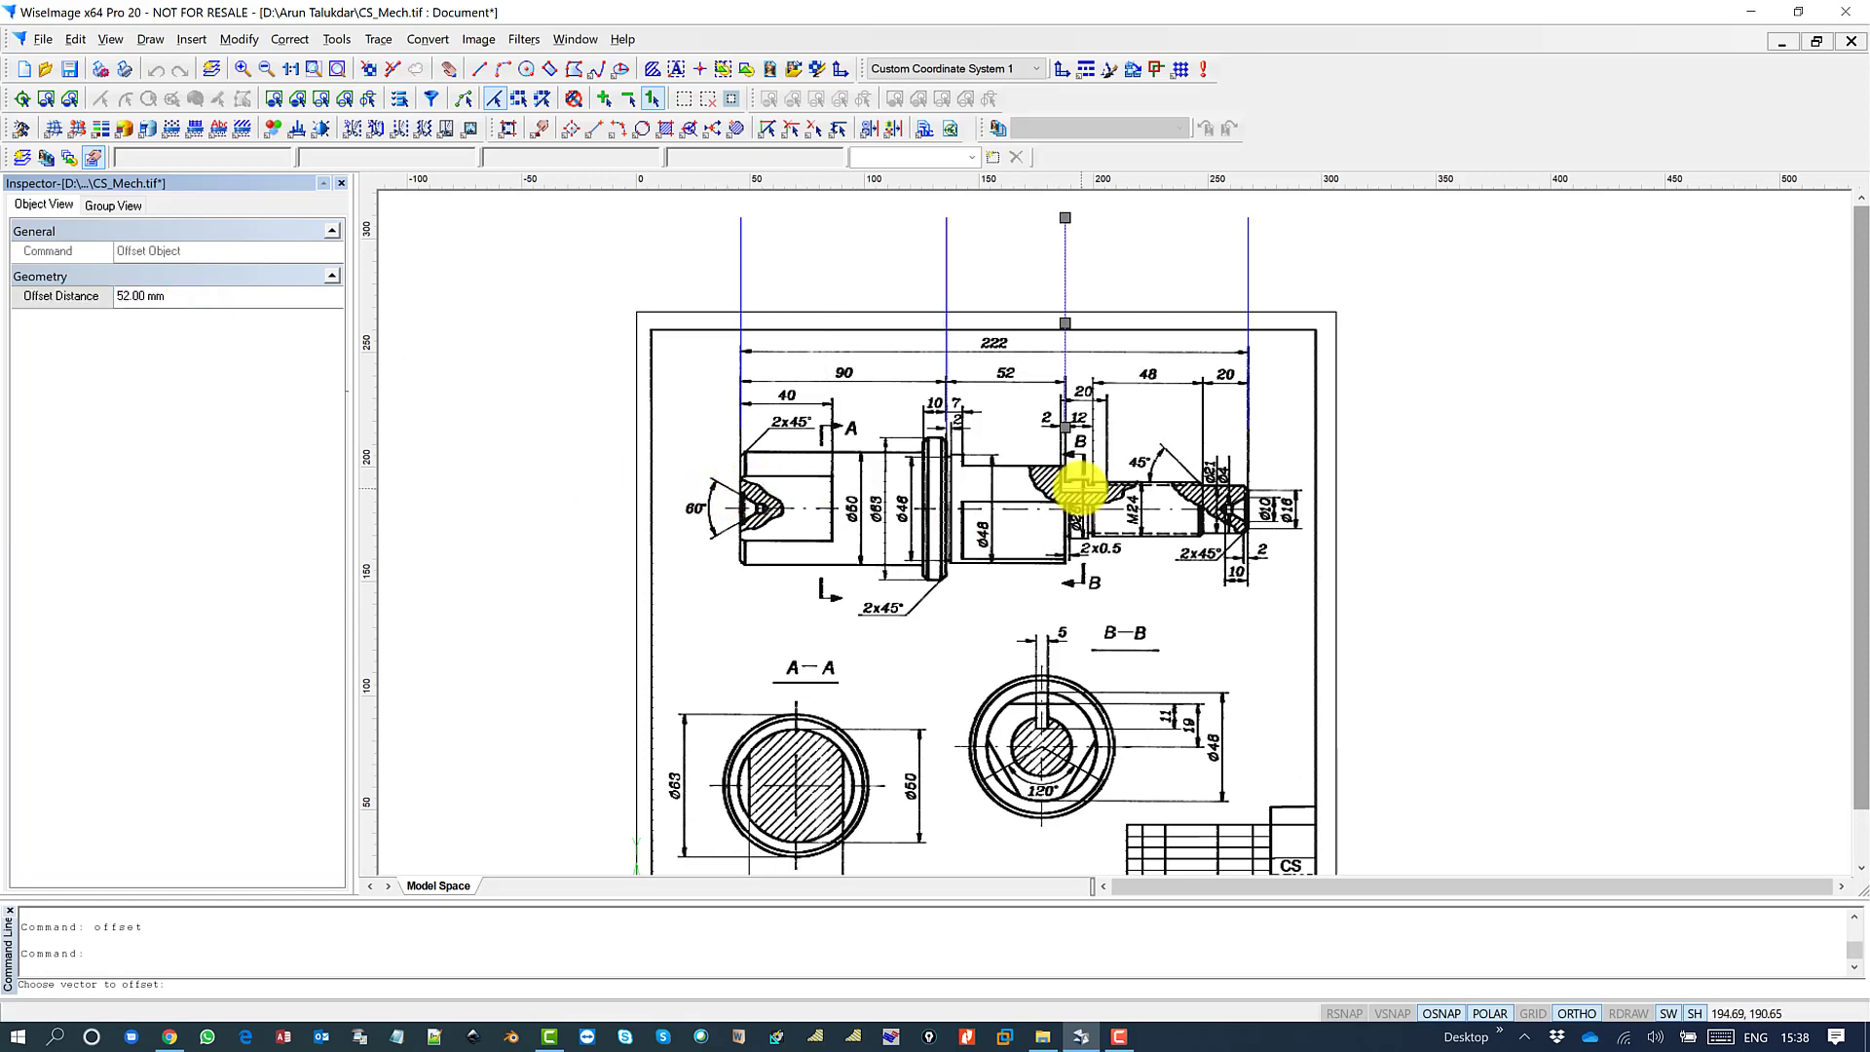
pyautogui.click(1079, 487)
pyautogui.scroll(3, 822, 376)
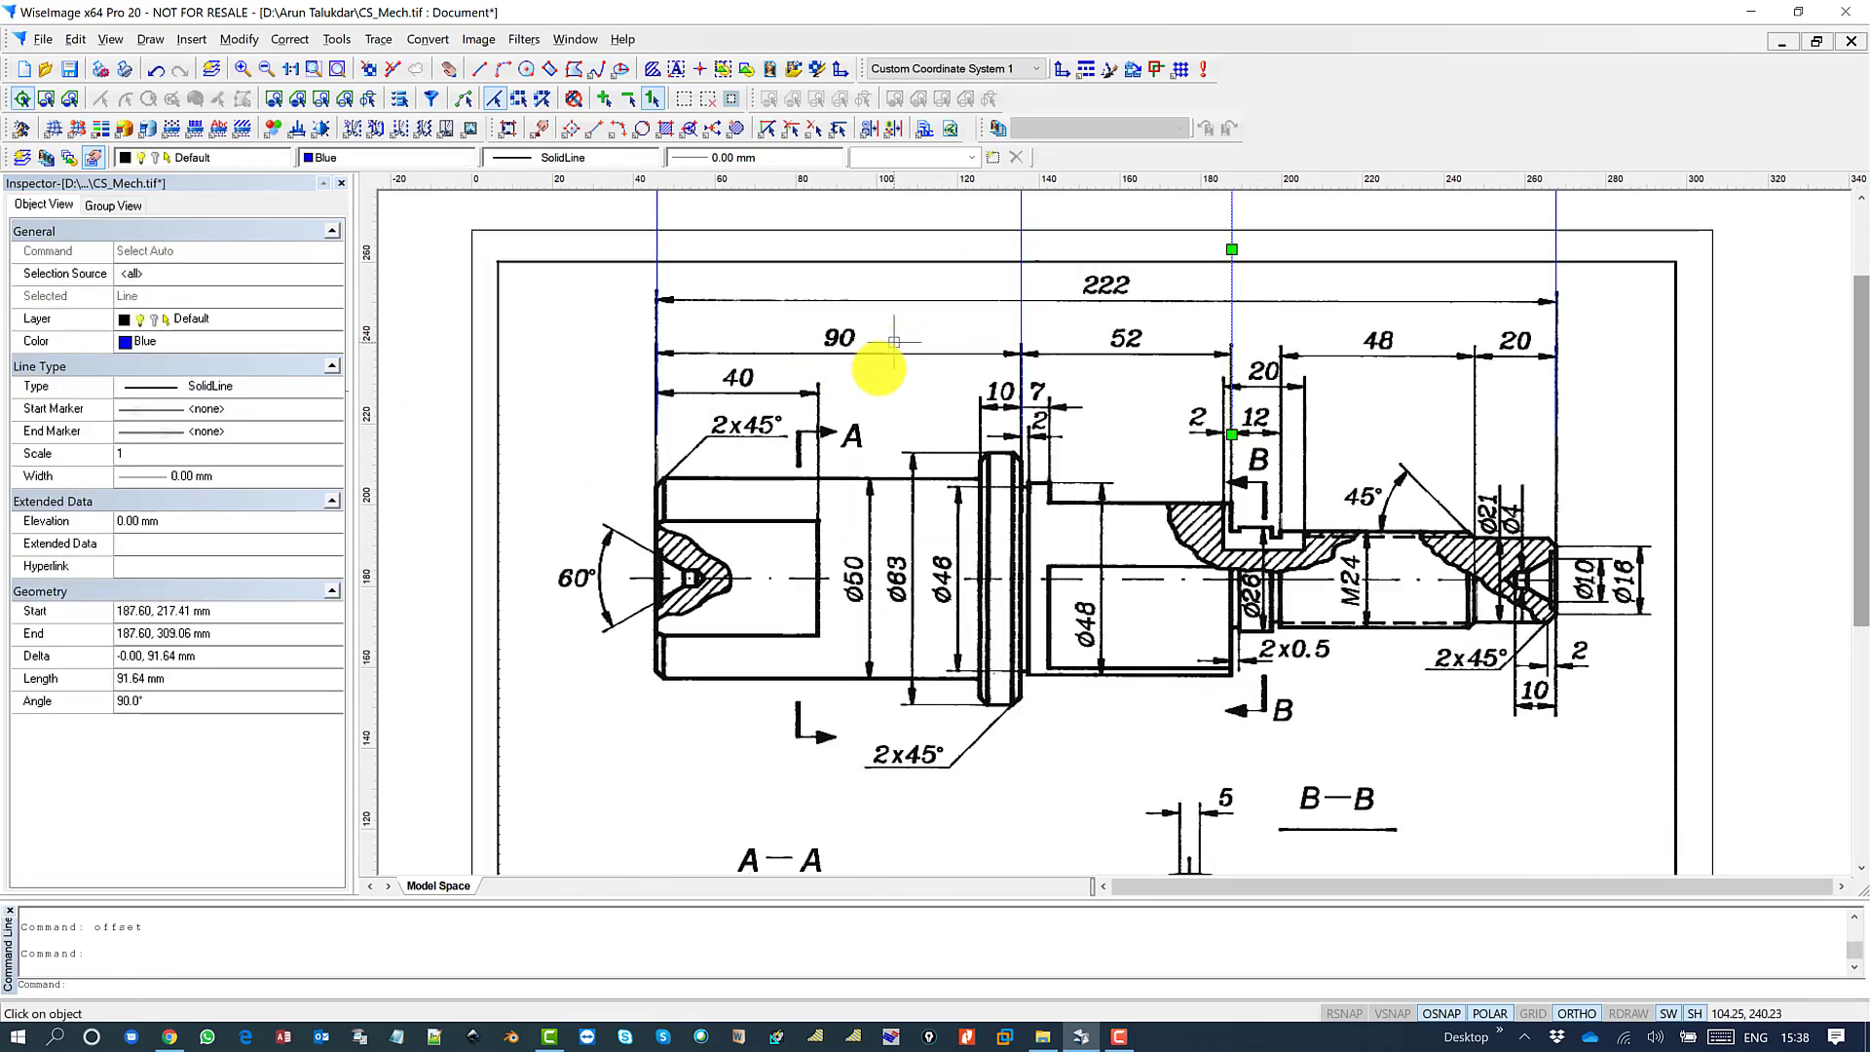
pyautogui.scroll(-2, 838, 458)
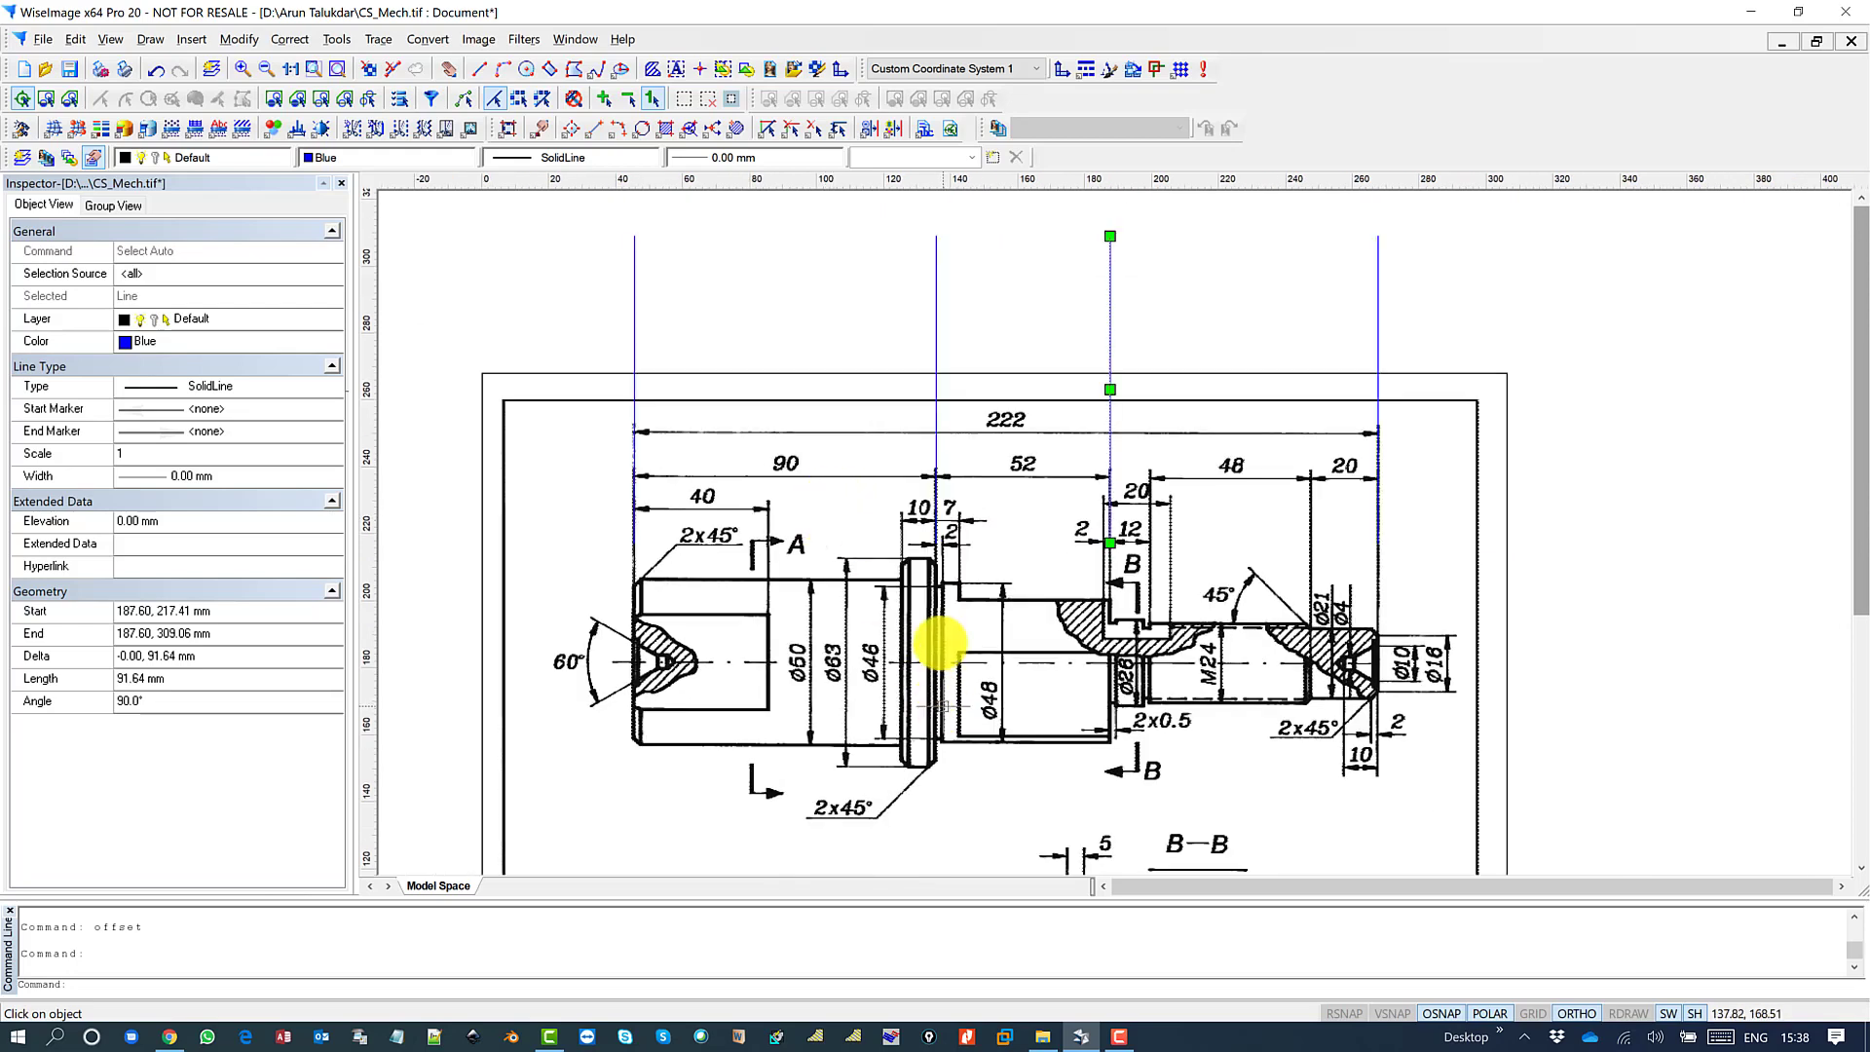
pyautogui.scroll(-2, 938, 643)
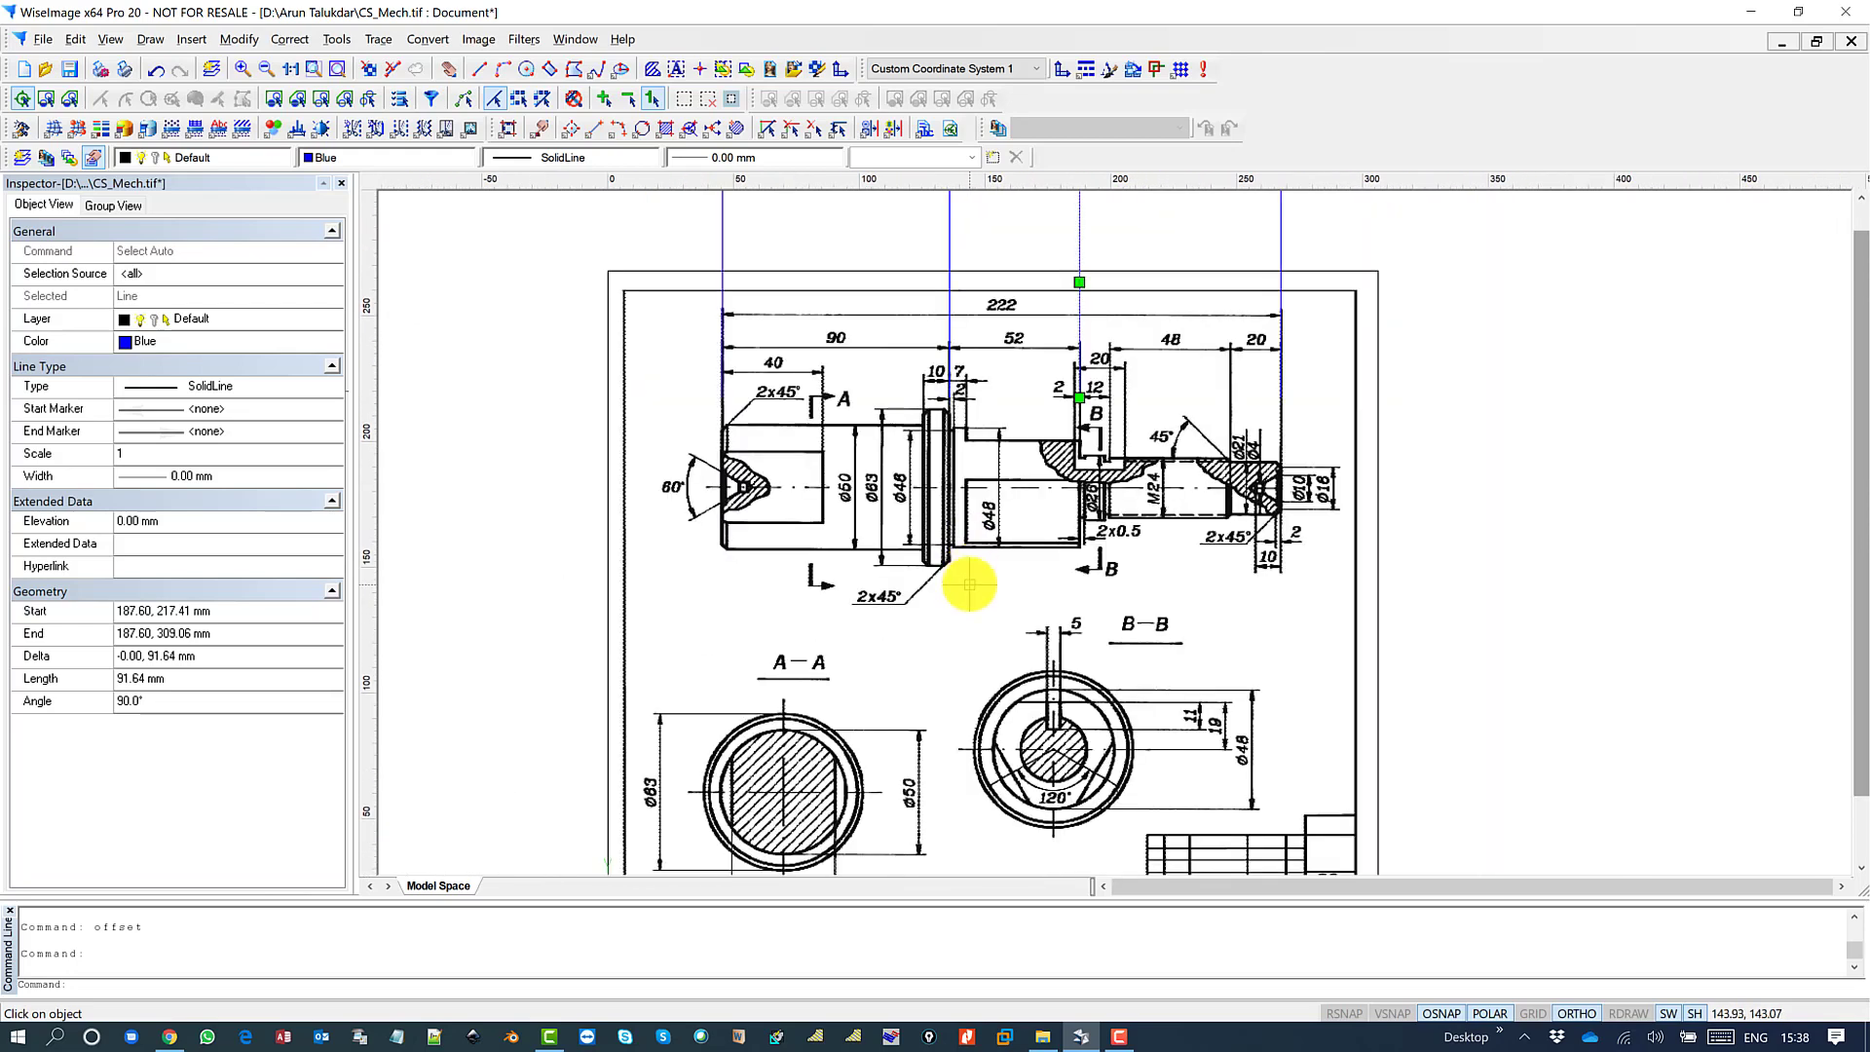